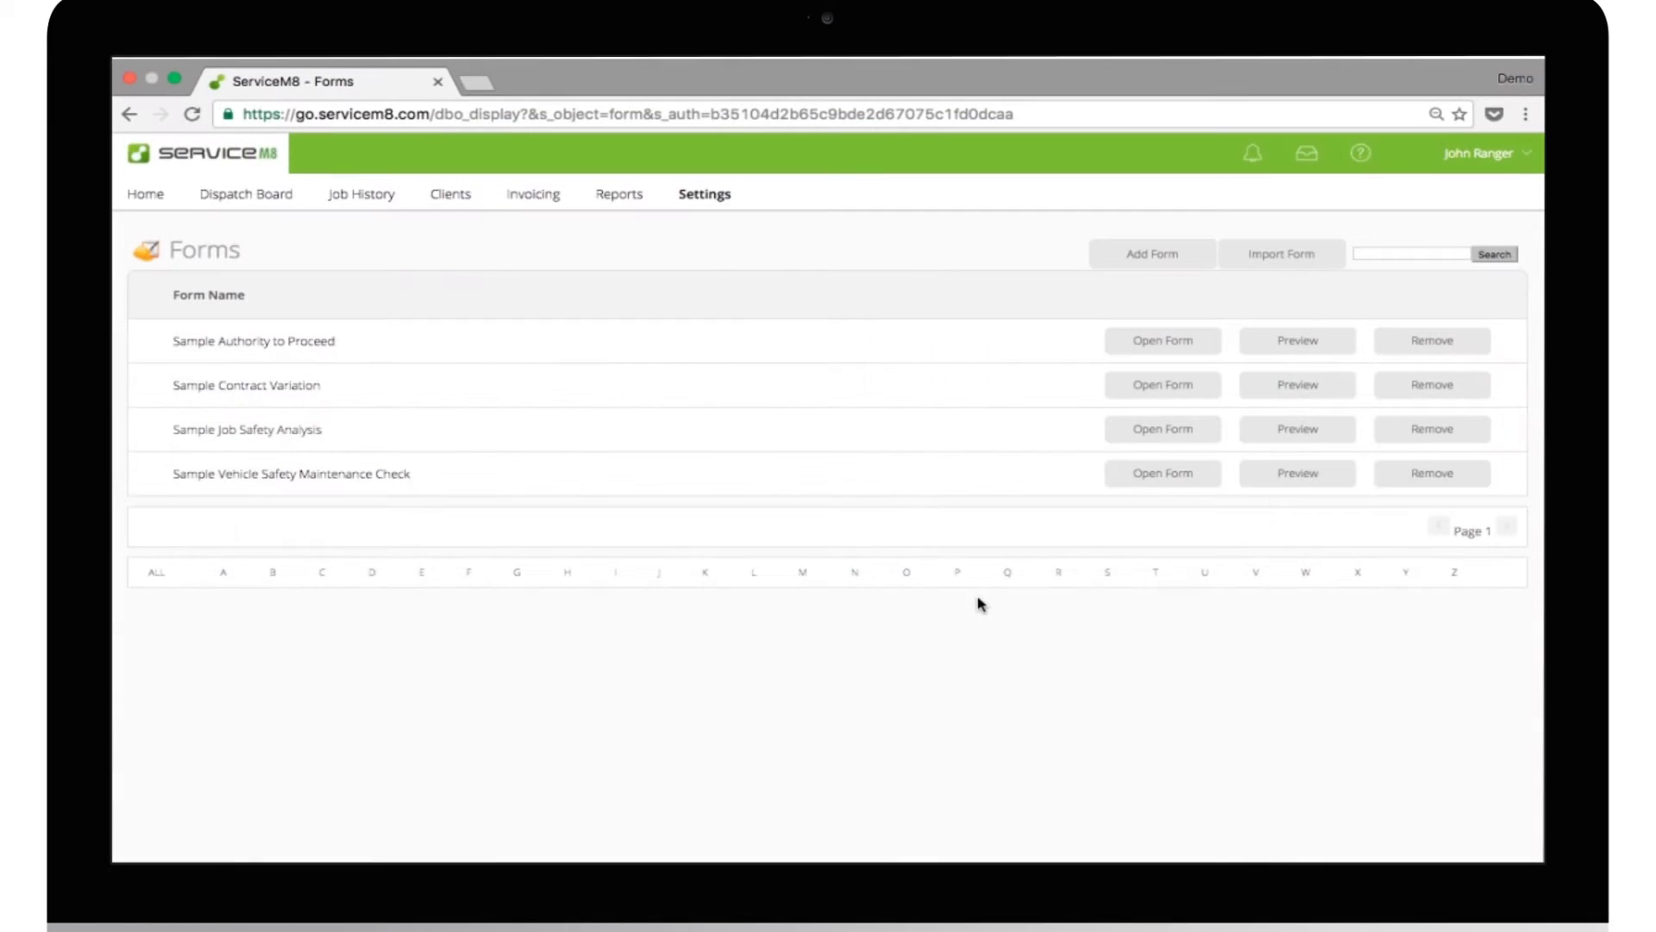
# Open the Sample Job Safety Analysis form and view its template document full screen
pyautogui.click(1162, 429)
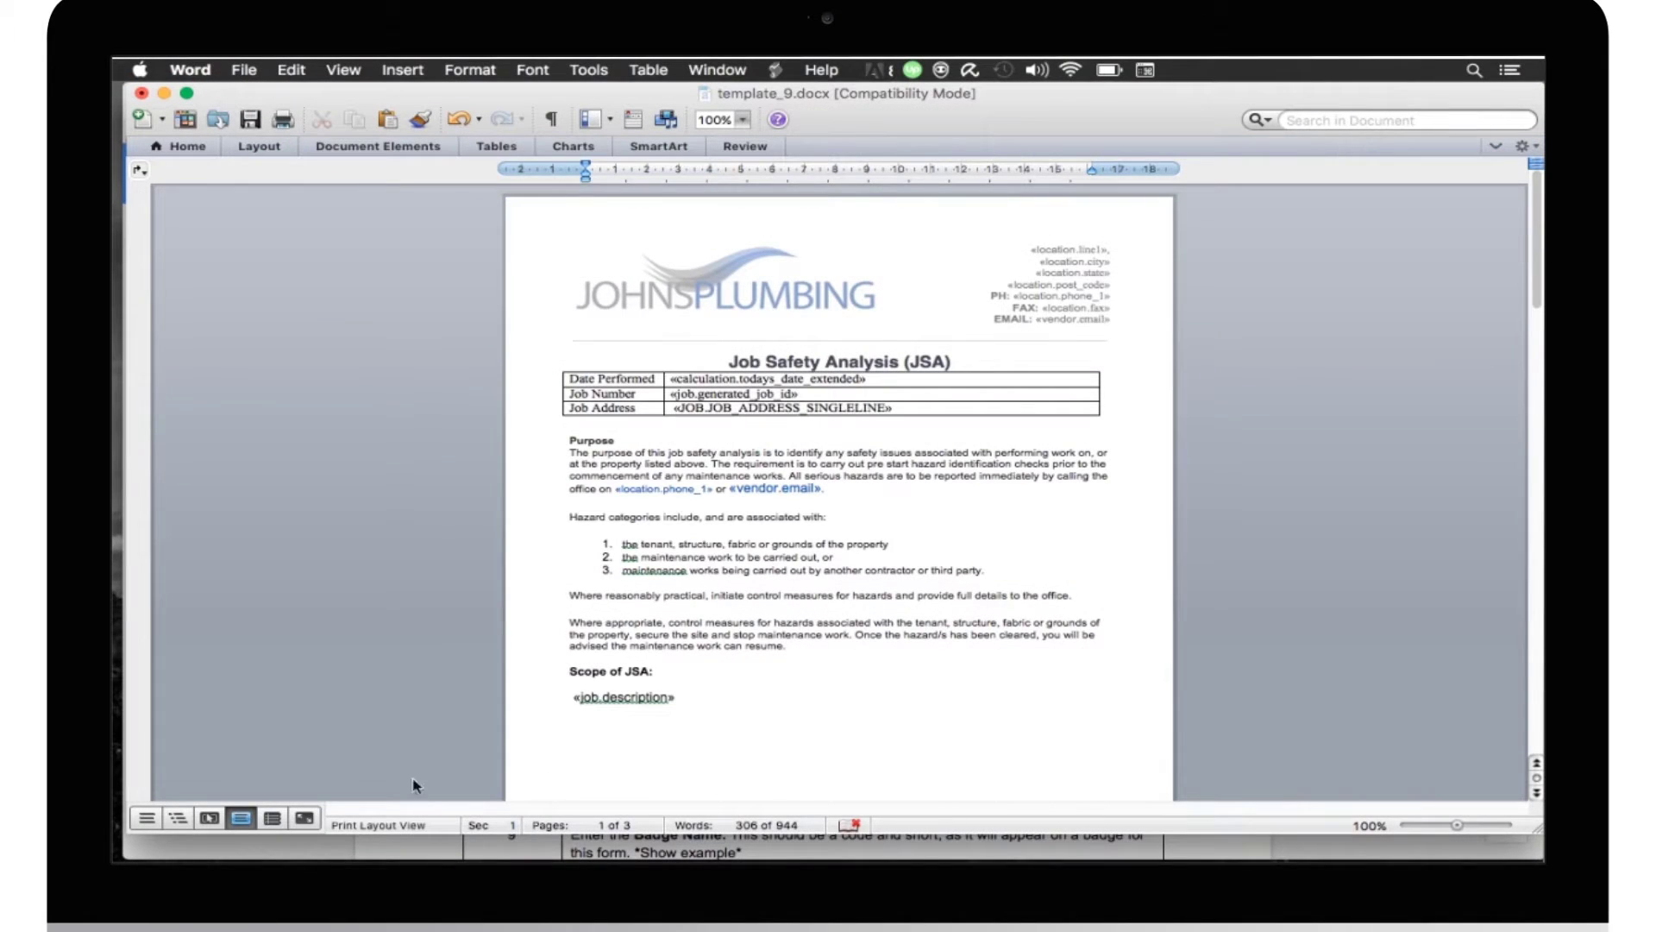
pyautogui.click(304, 818)
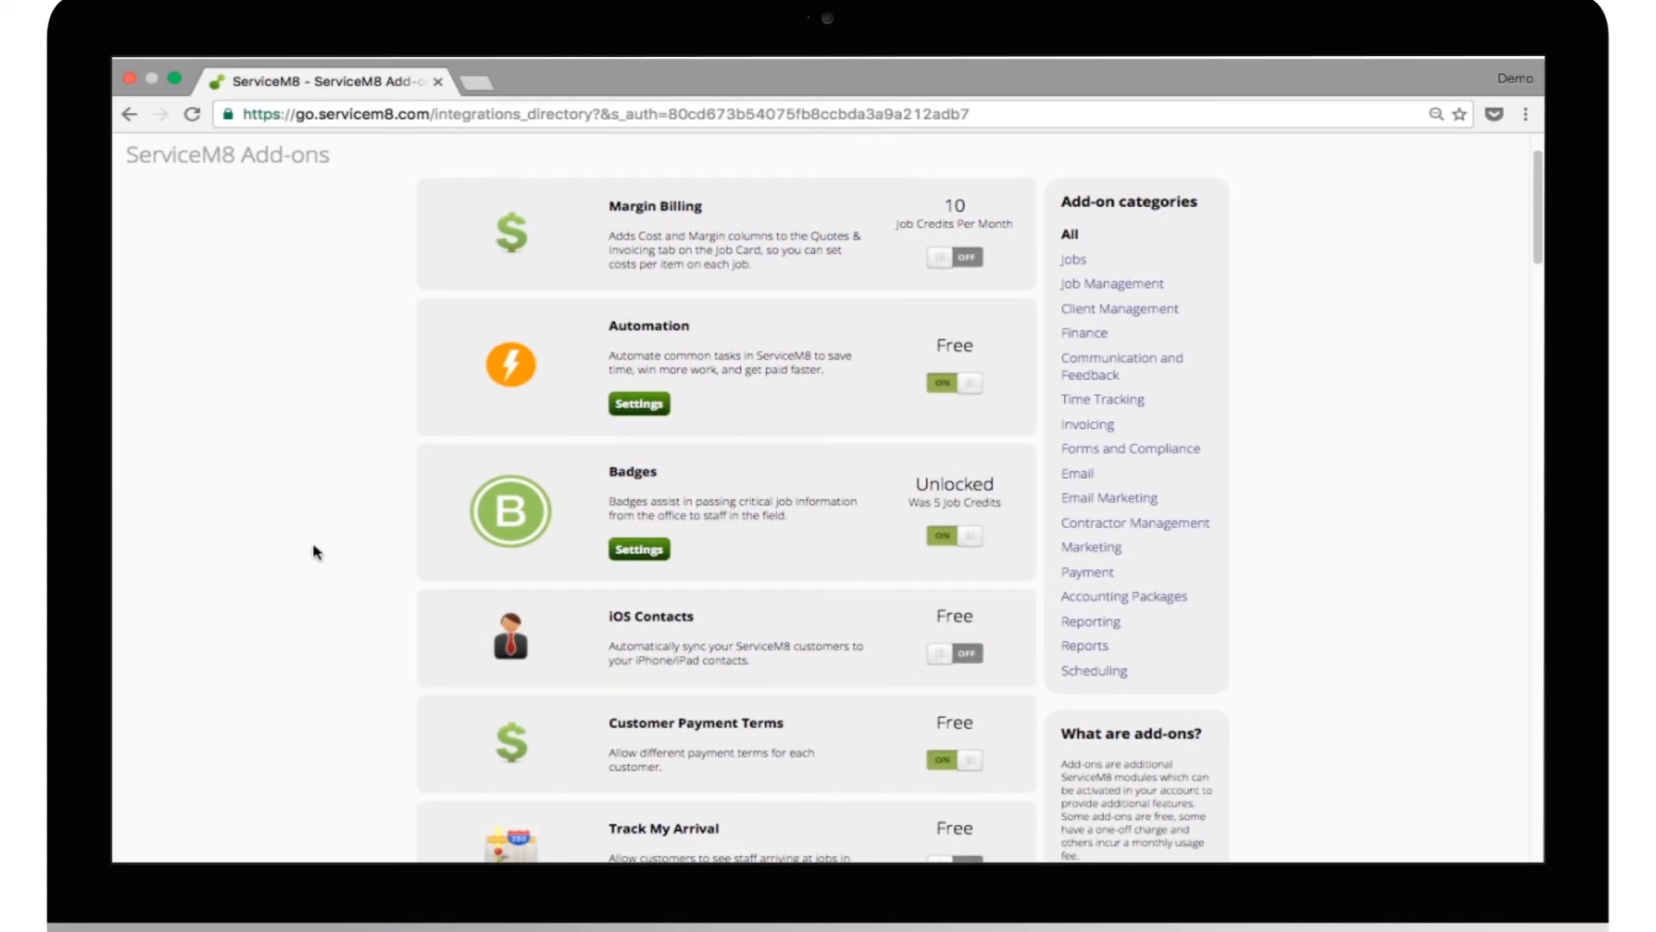
# Turn on the Forms add-on, confirm the activation, and return to the Settings overview
pyautogui.scroll(-10, 328, 596)
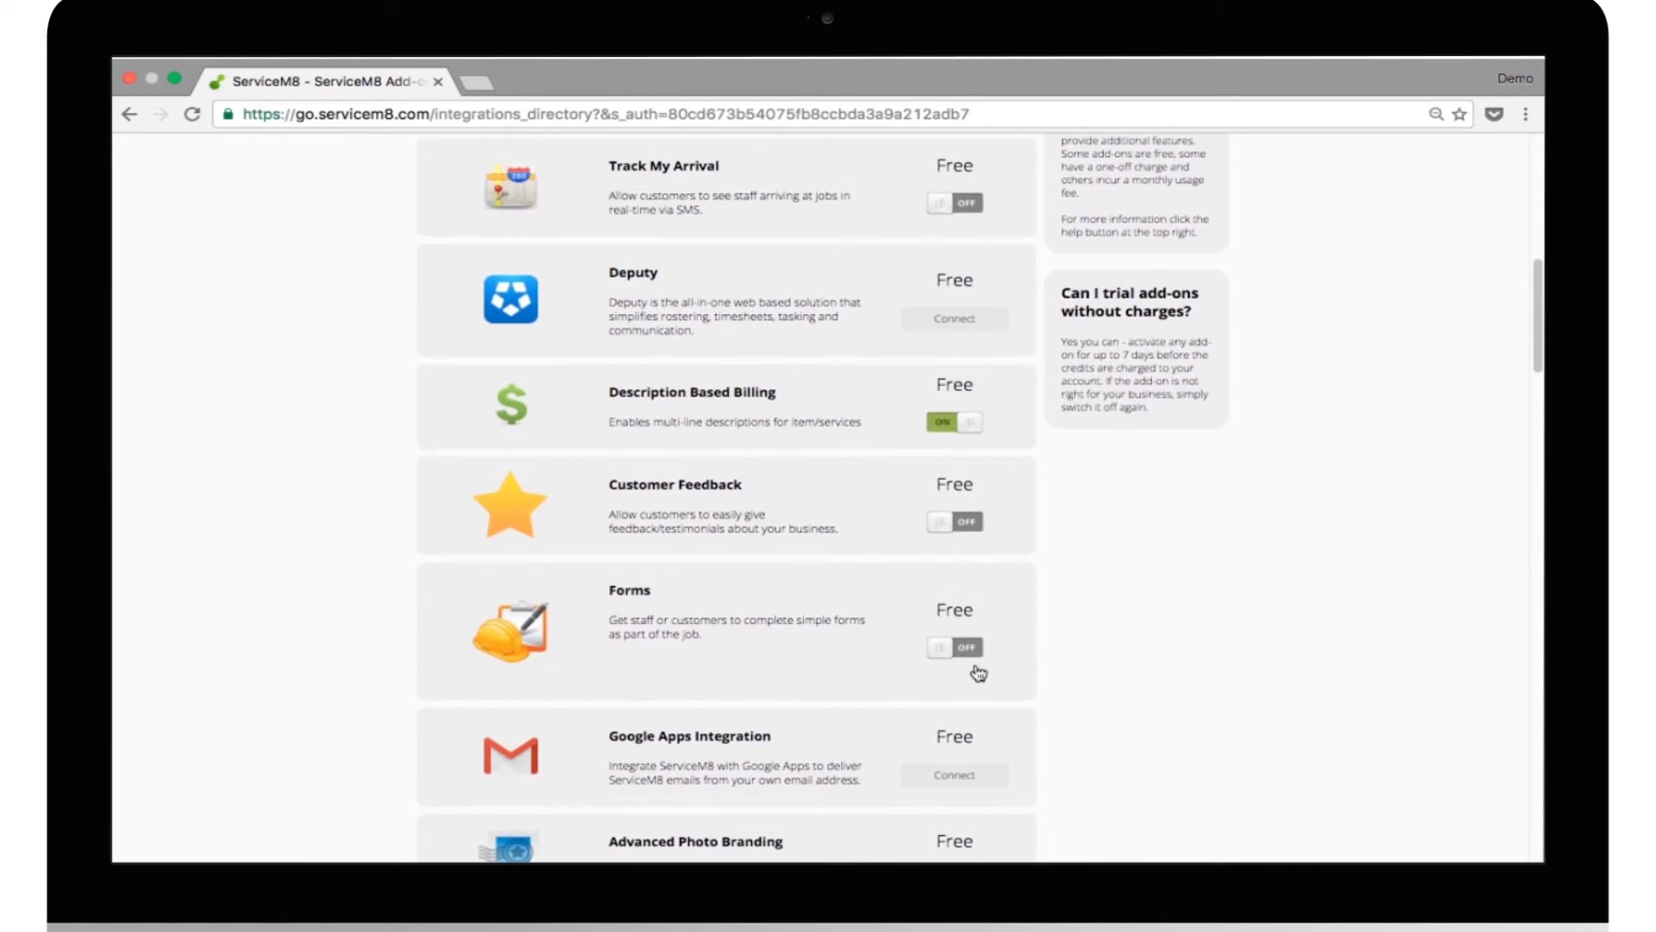
pyautogui.click(966, 648)
pyautogui.click(794, 535)
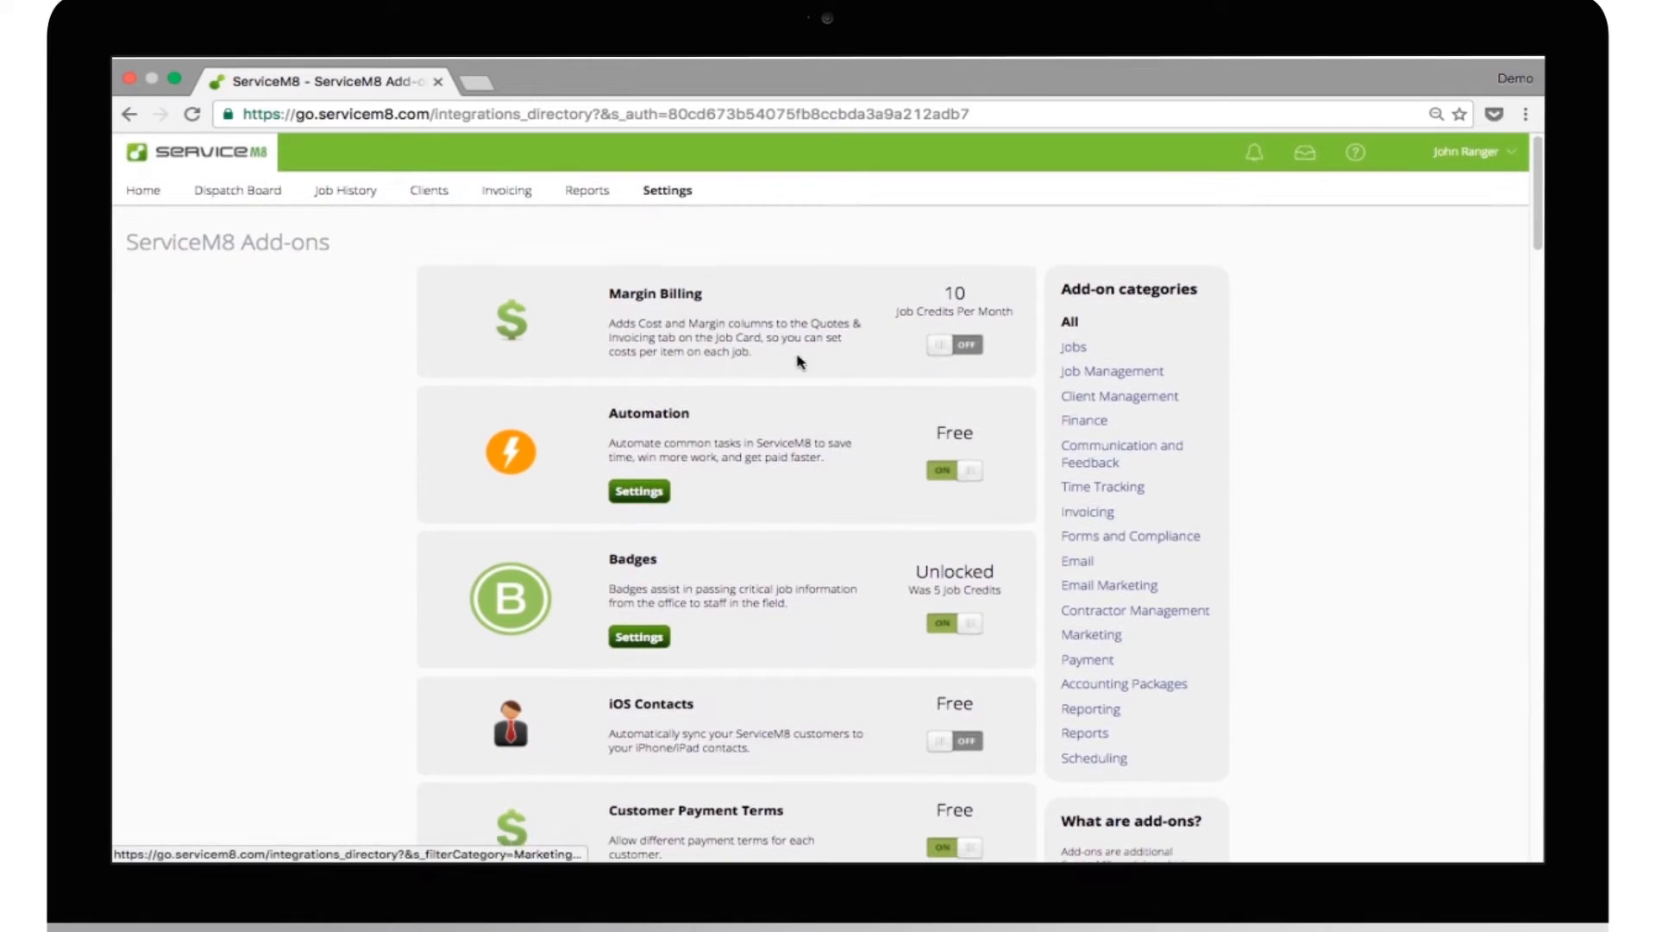
pyautogui.click(666, 193)
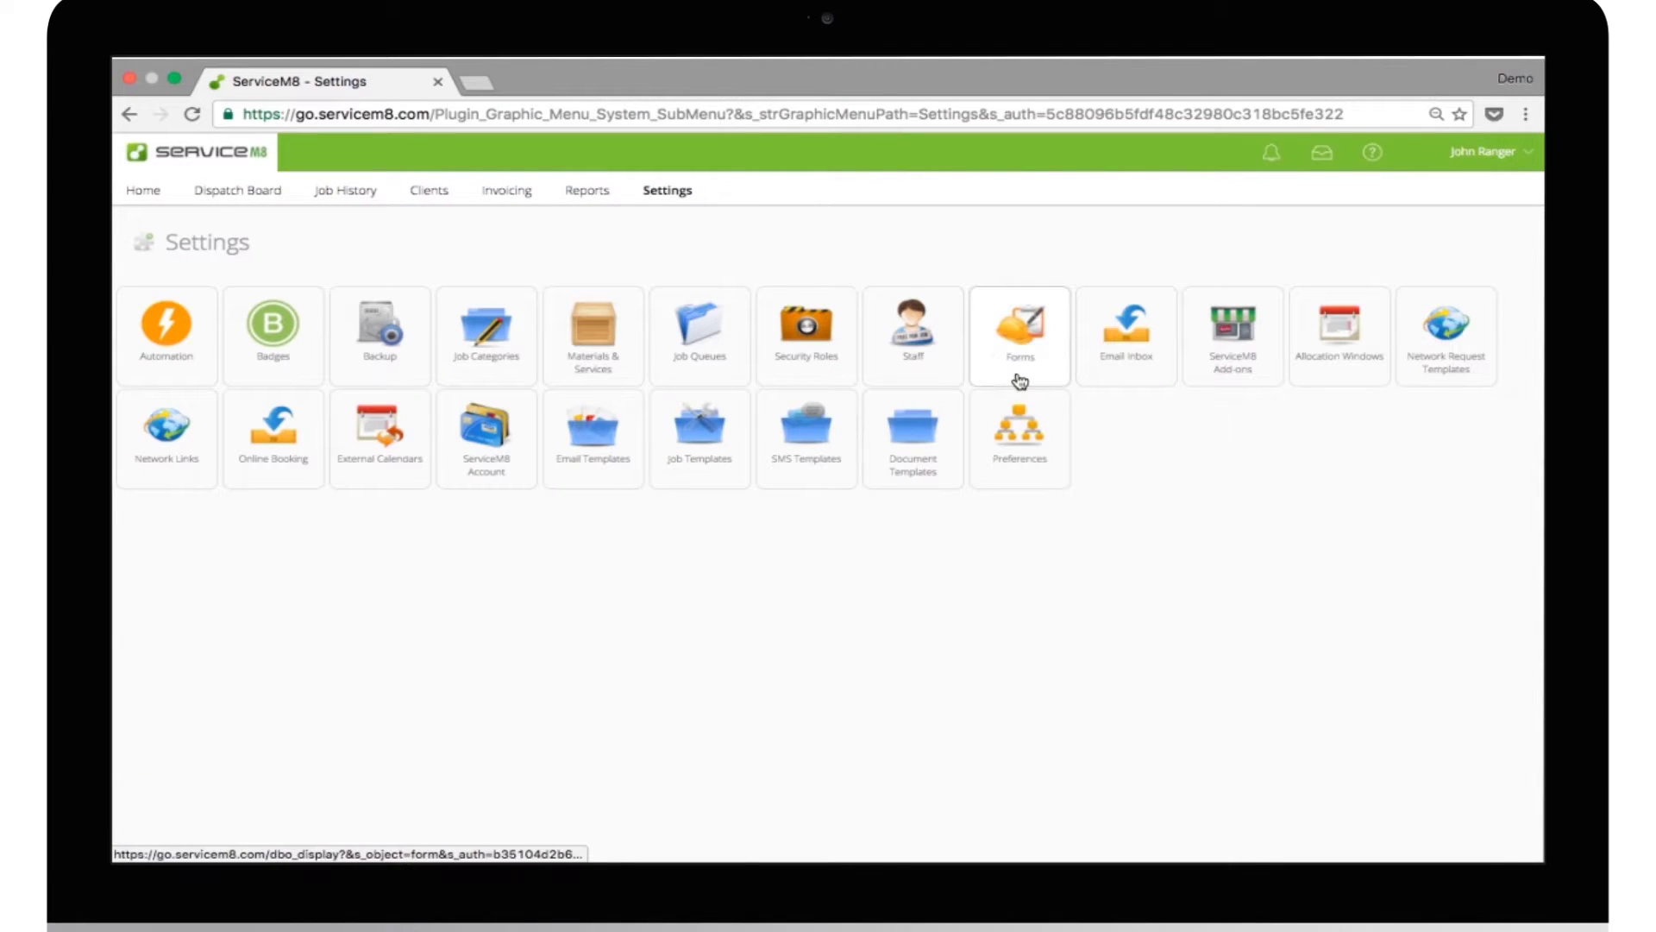
# Browse the Forms list and inspect the Sample Job Safety Analysis form, closing it unchanged
pyautogui.click(1019, 381)
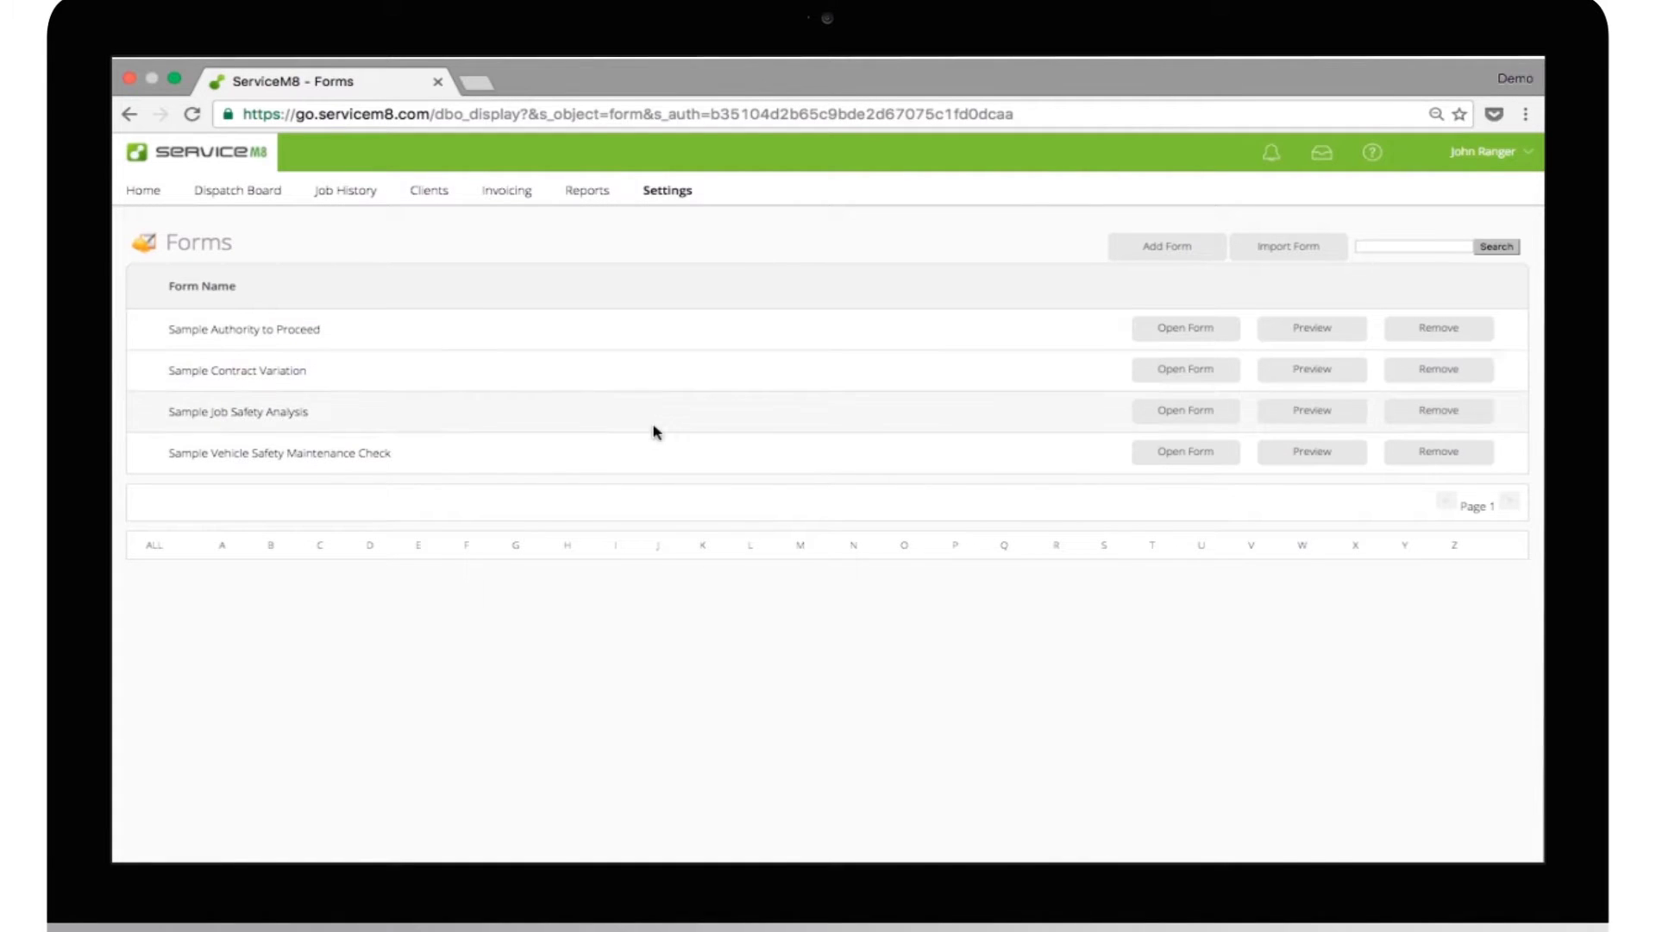
pyautogui.click(1176, 417)
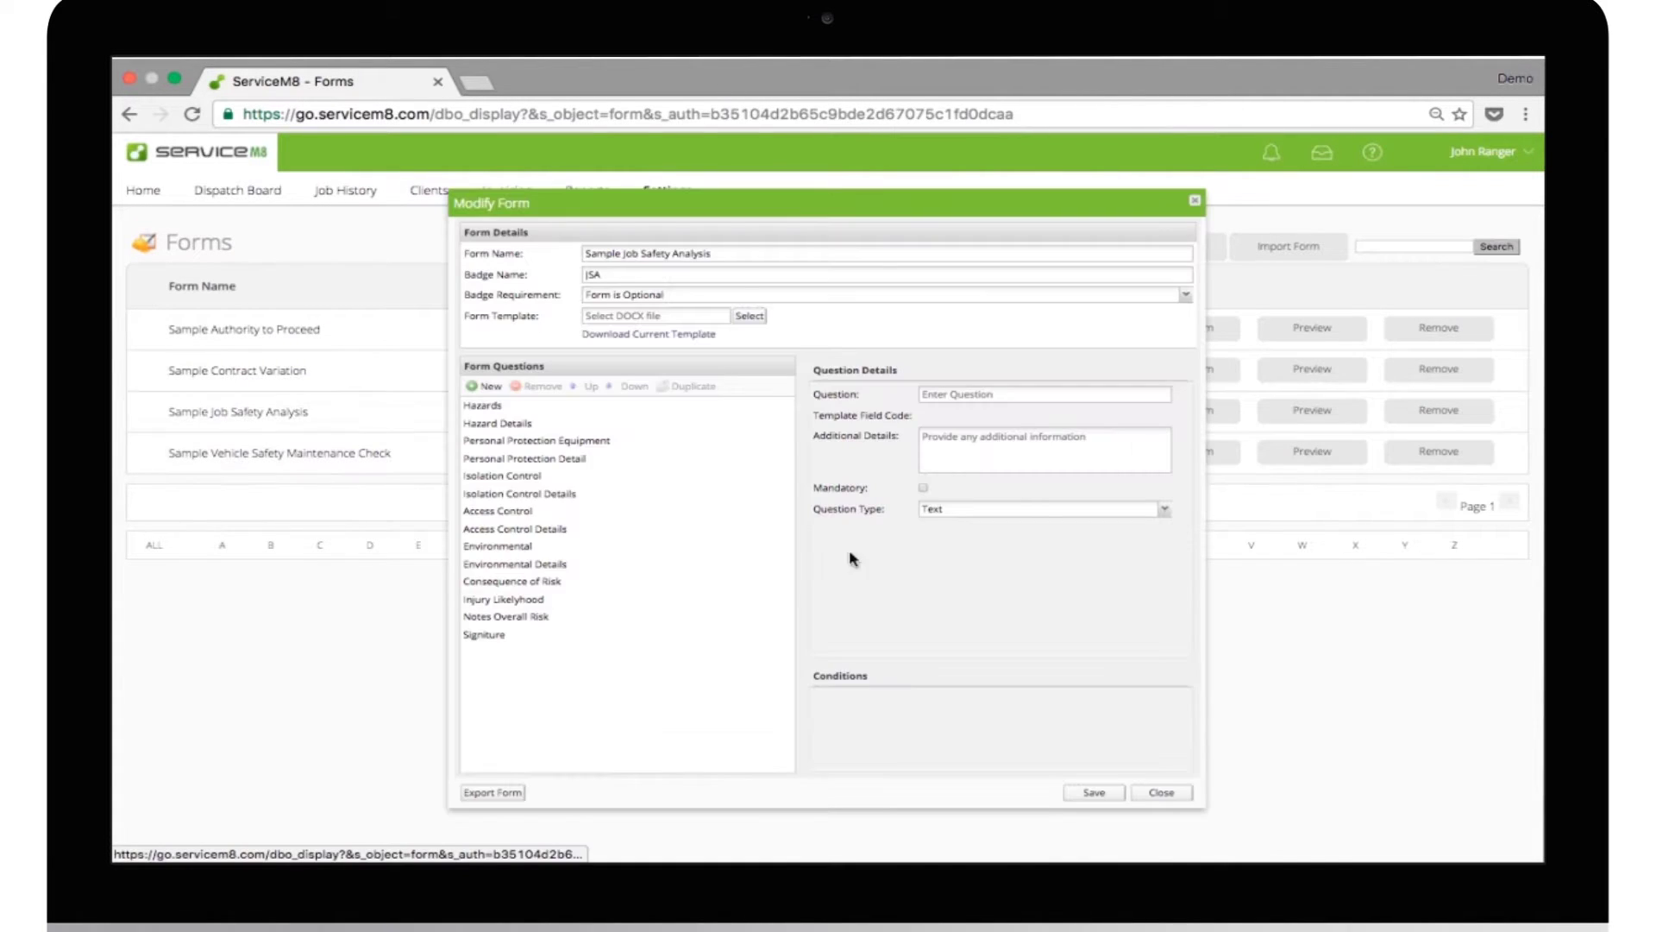
pyautogui.click(1160, 791)
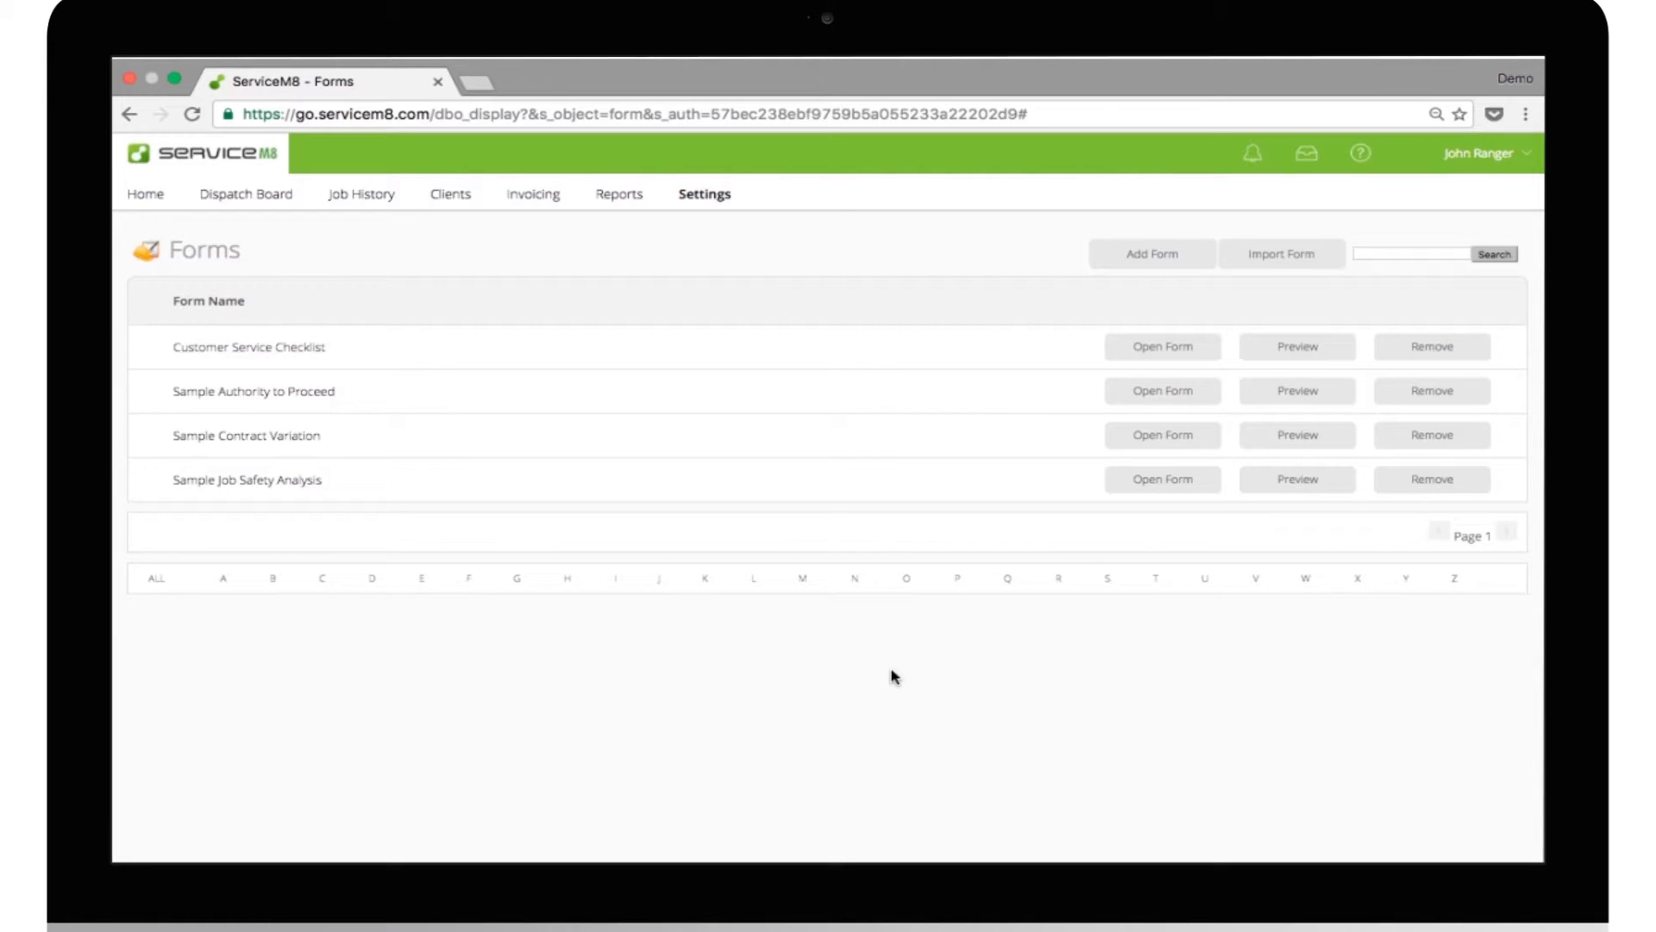
# Add form 'Simple Vehicle Safety Maintenance Check' with badge 'VSM Check', required on Check-Out
pyautogui.click(1152, 257)
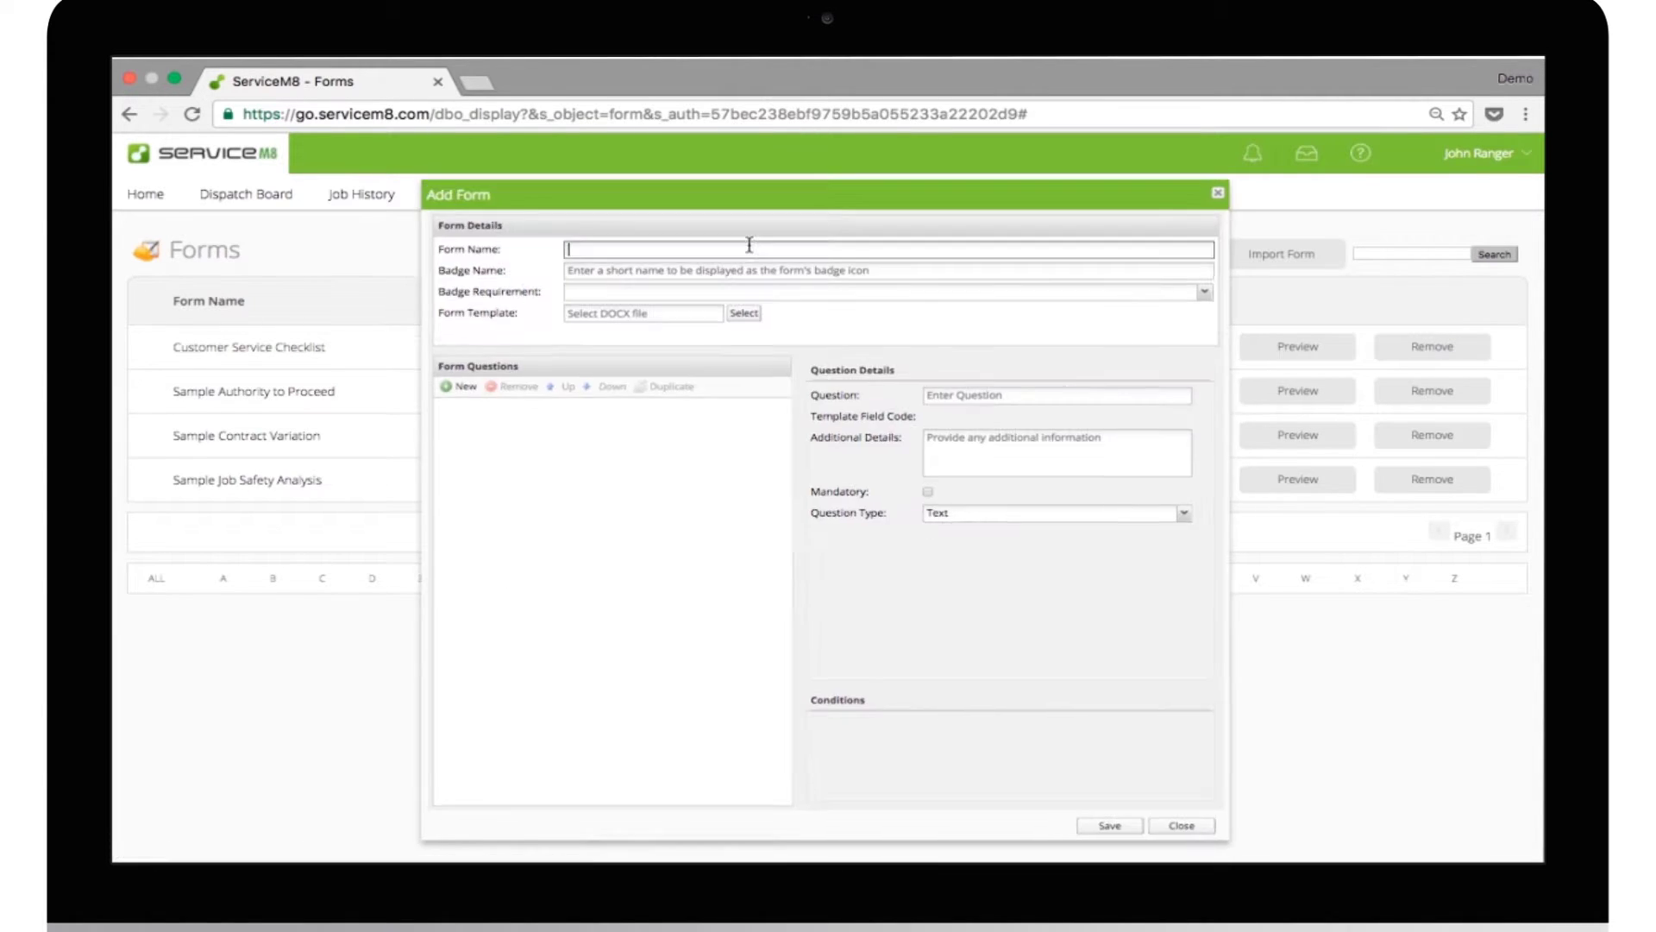
pyautogui.write('Simple Vehicle Safety Maintenance Check')
pyautogui.press('Tab')
pyautogui.write('VSM Check')
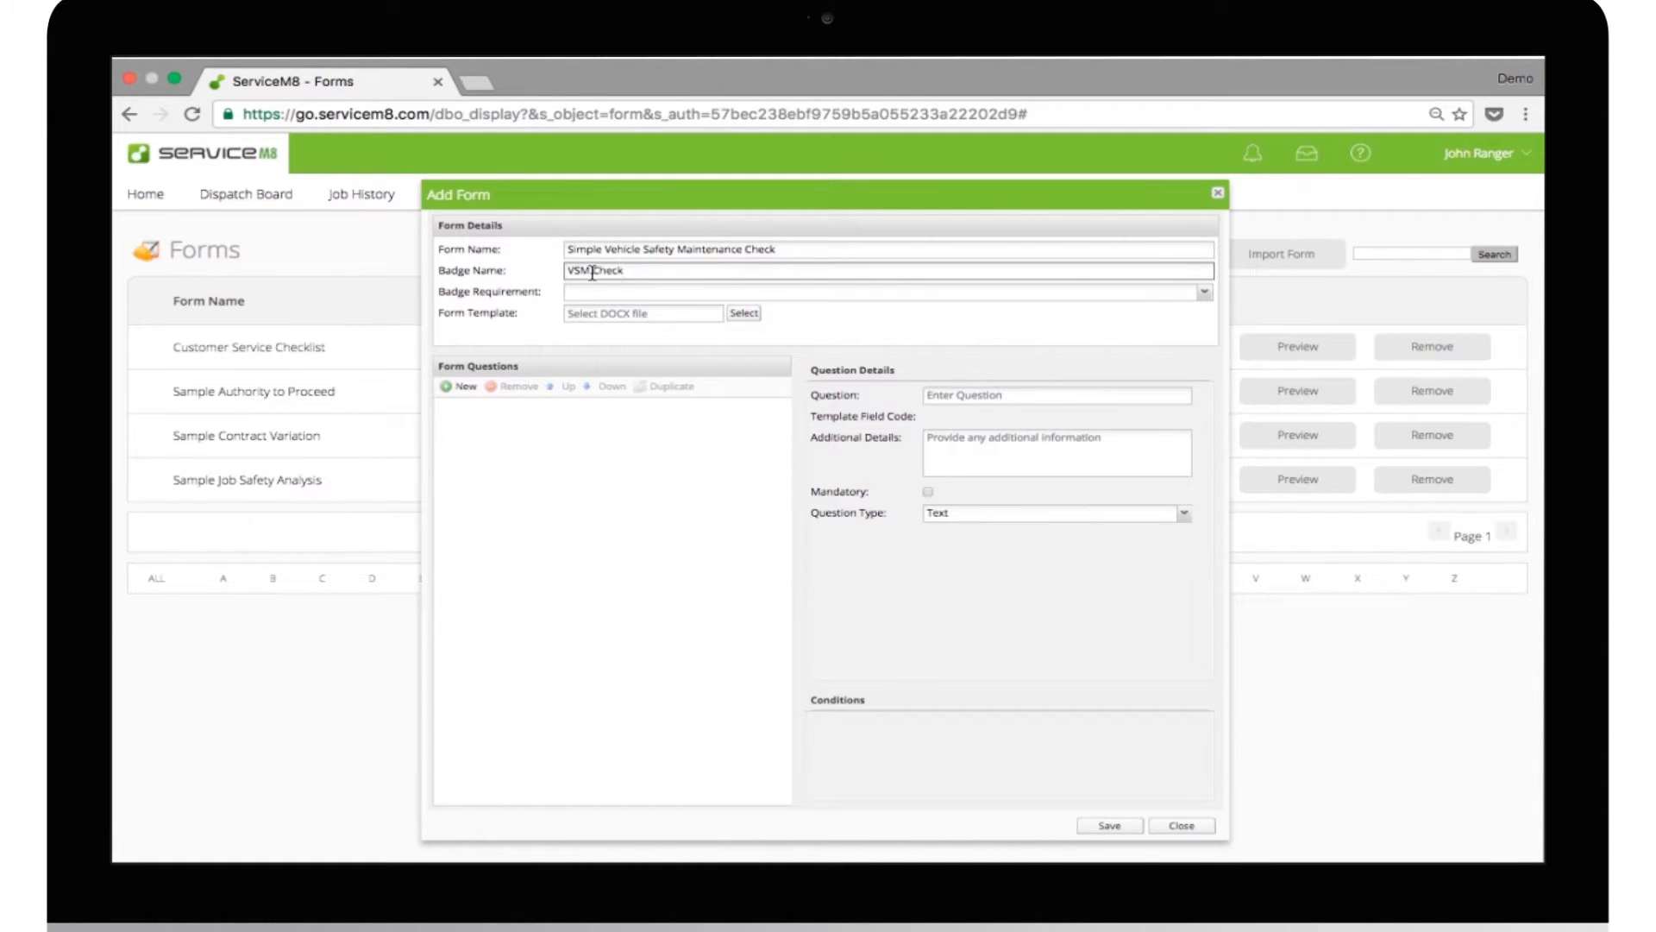
pyautogui.click(1204, 292)
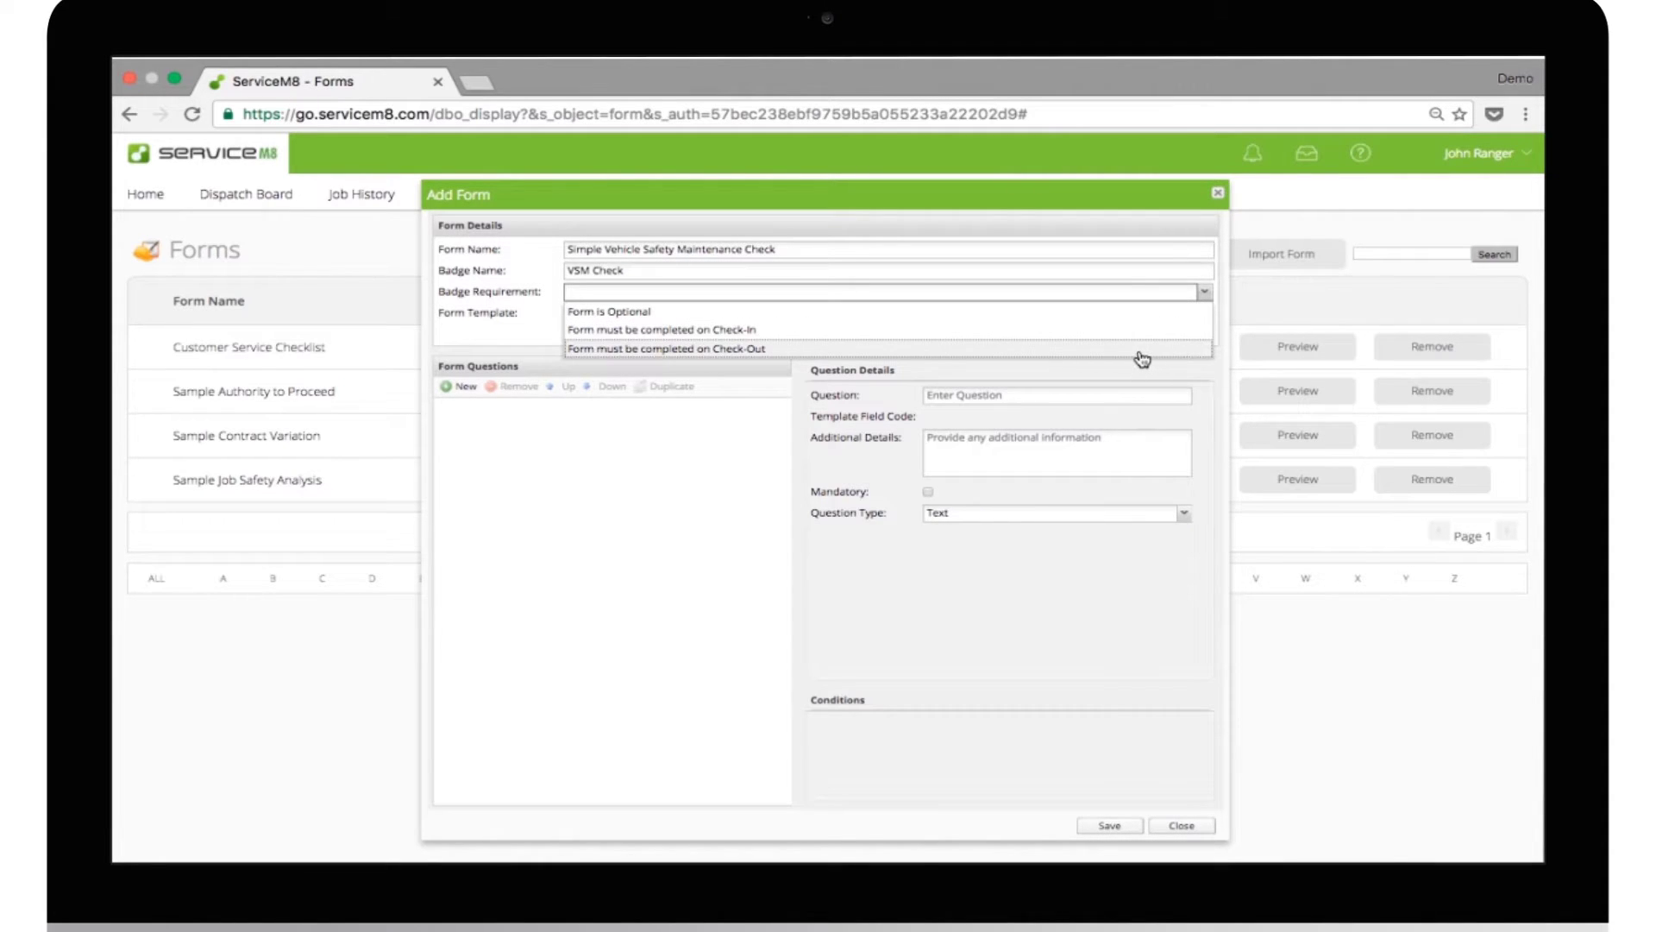
pyautogui.click(786, 353)
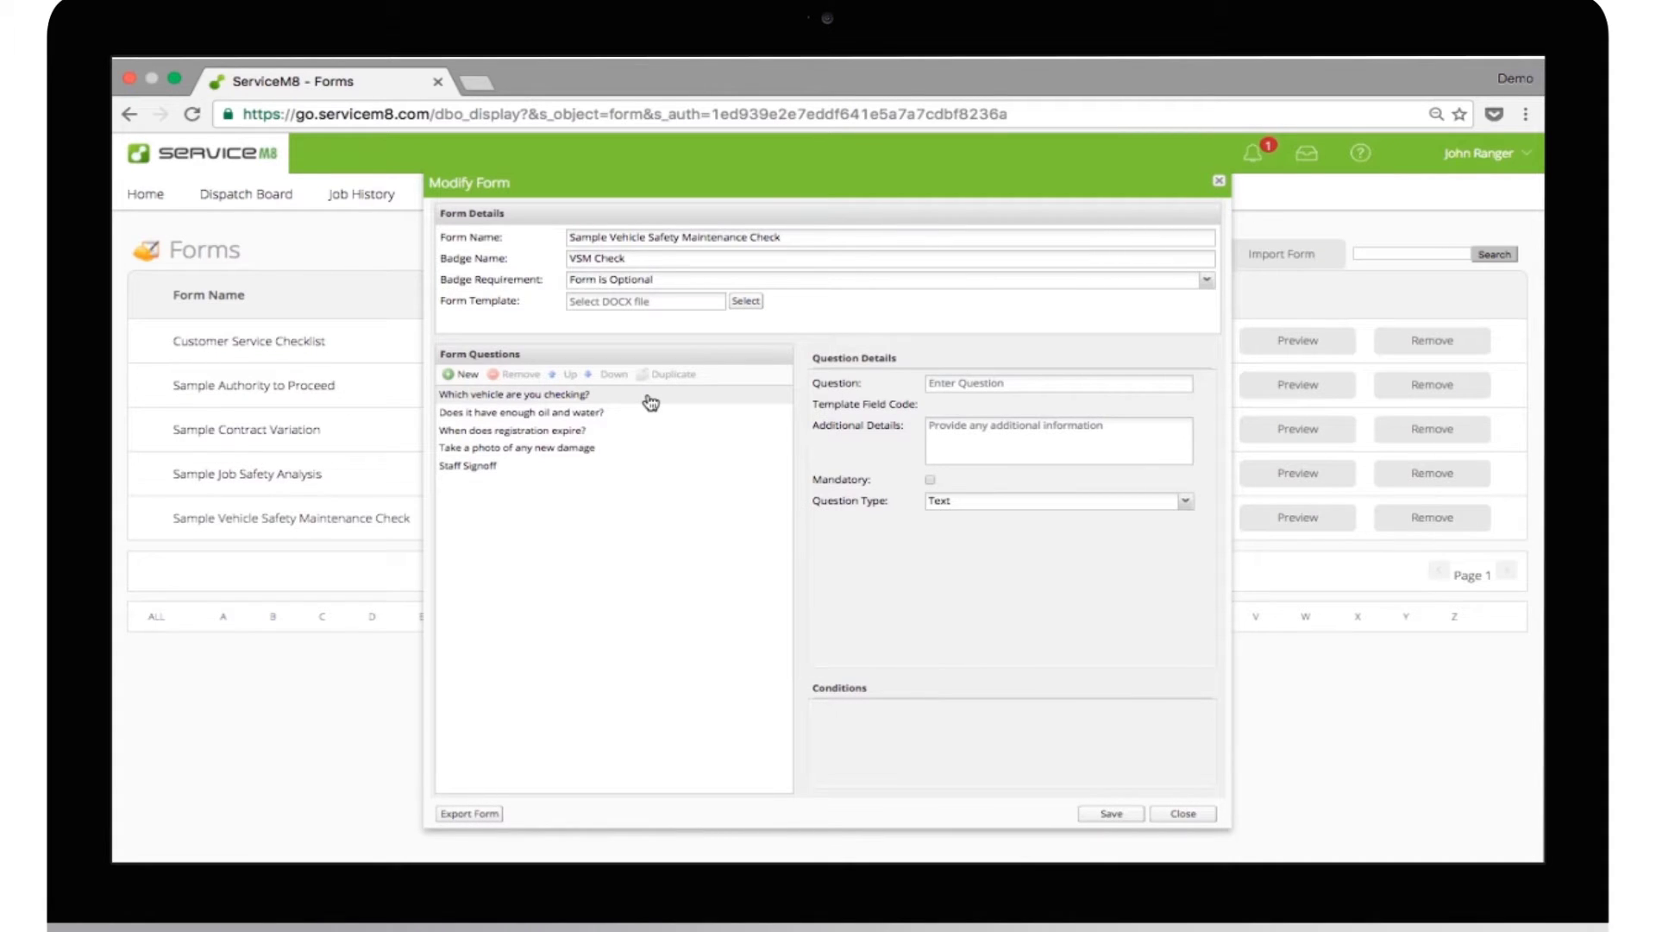
pyautogui.click(650, 403)
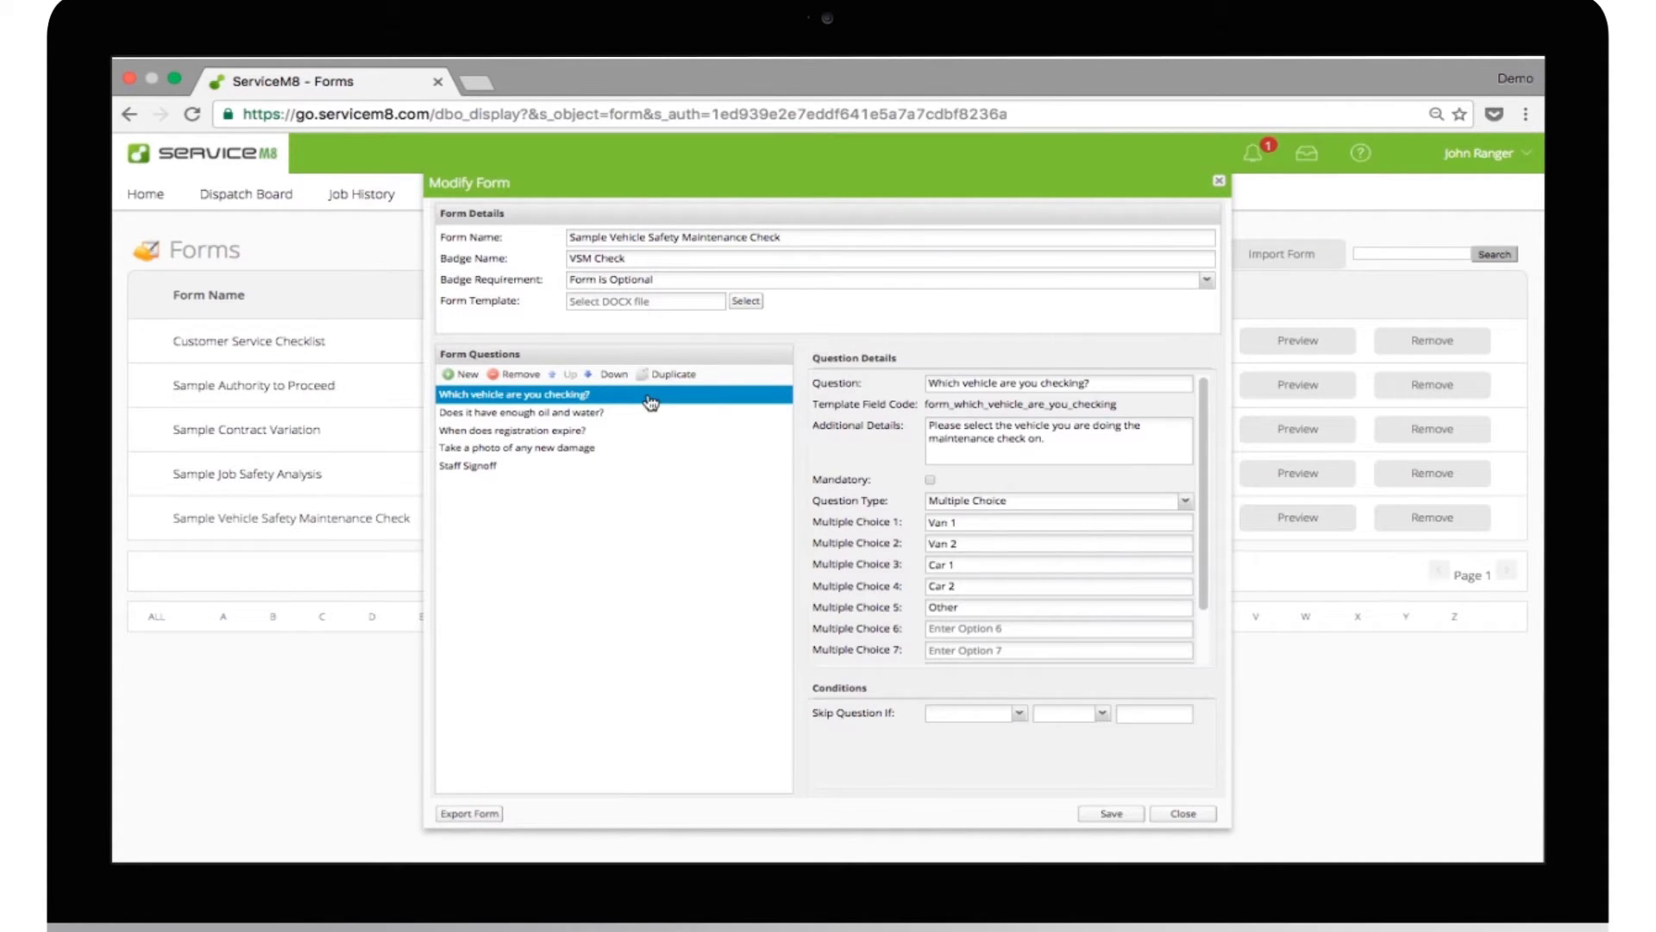
pyautogui.click(652, 422)
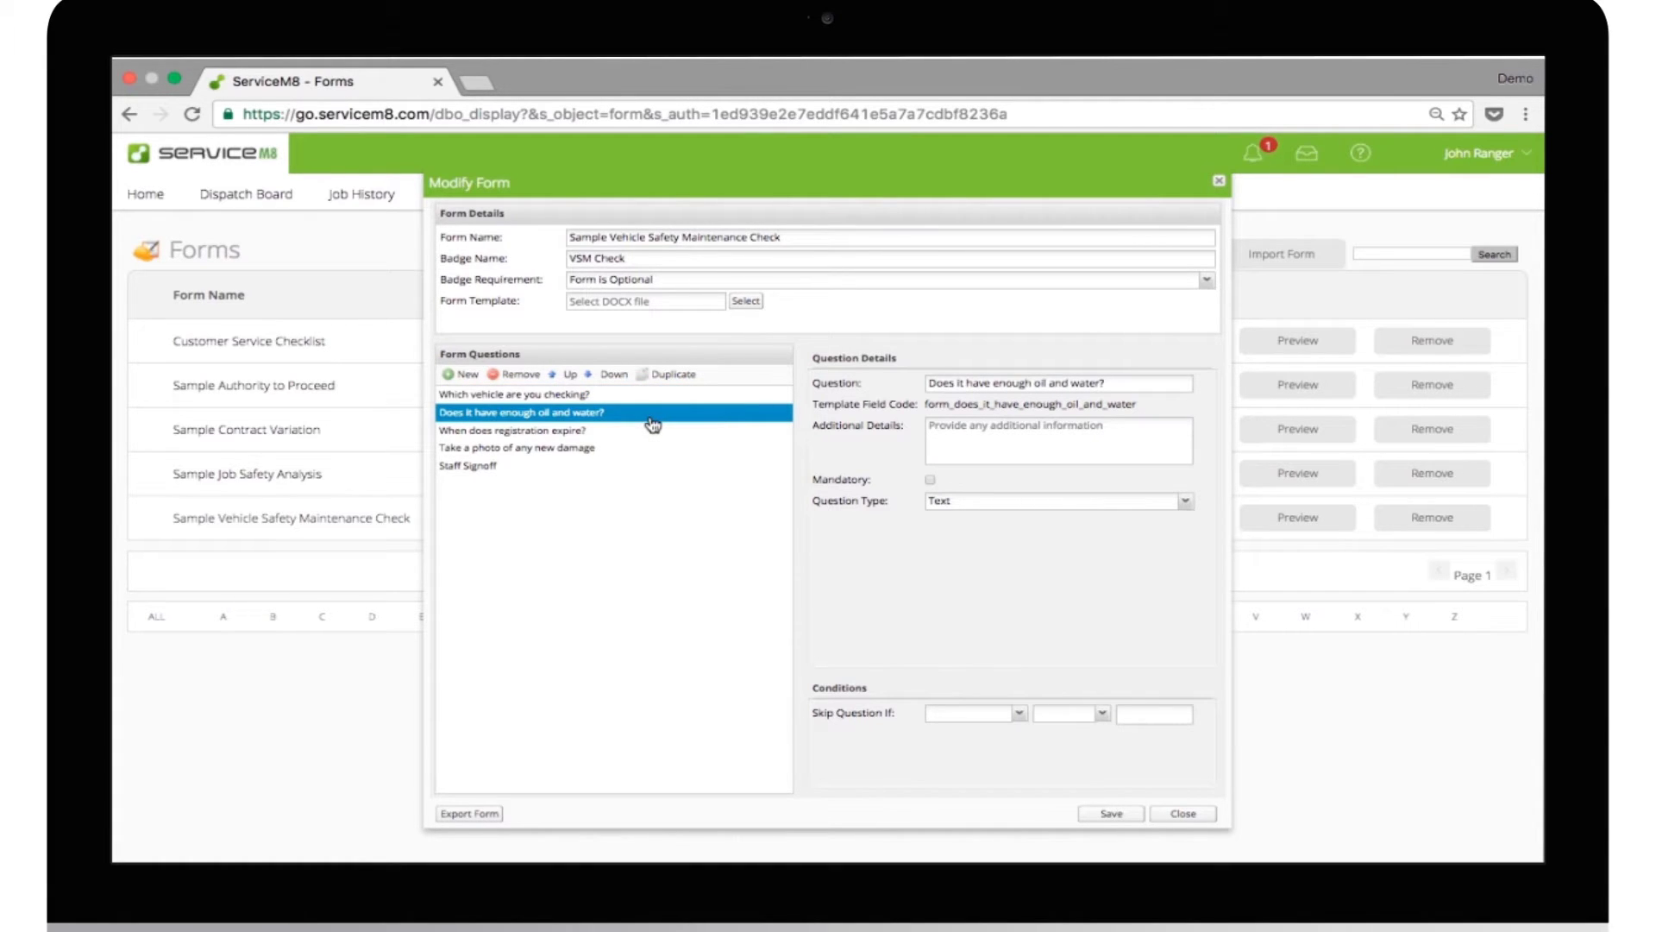
pyautogui.click(654, 431)
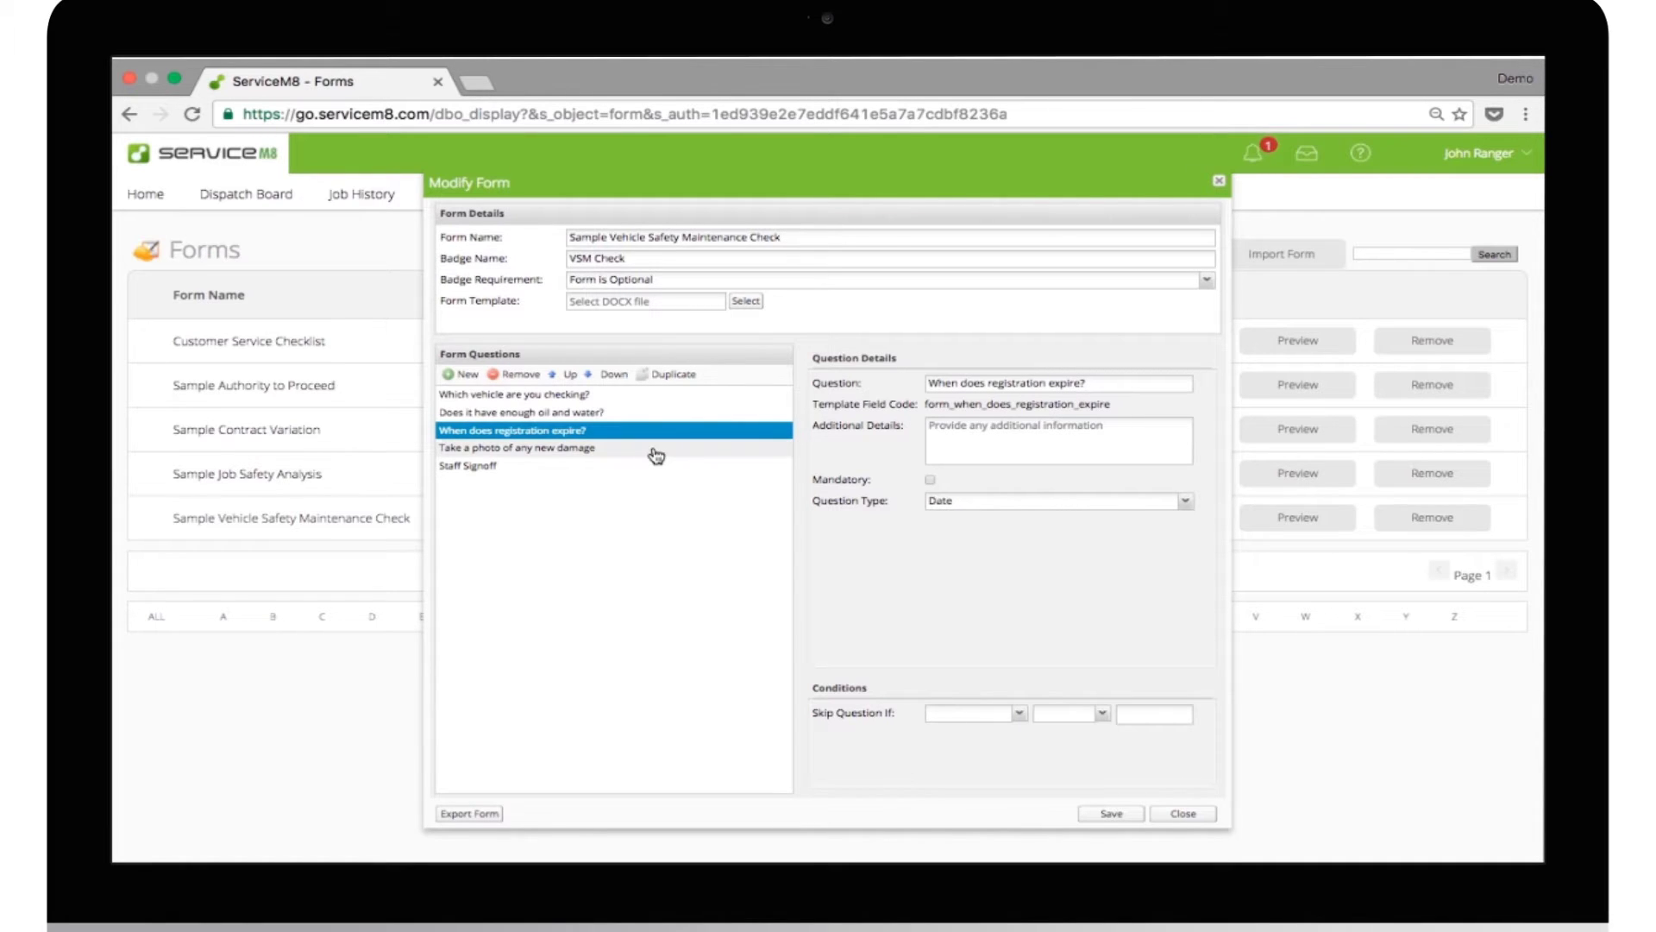
pyautogui.click(657, 452)
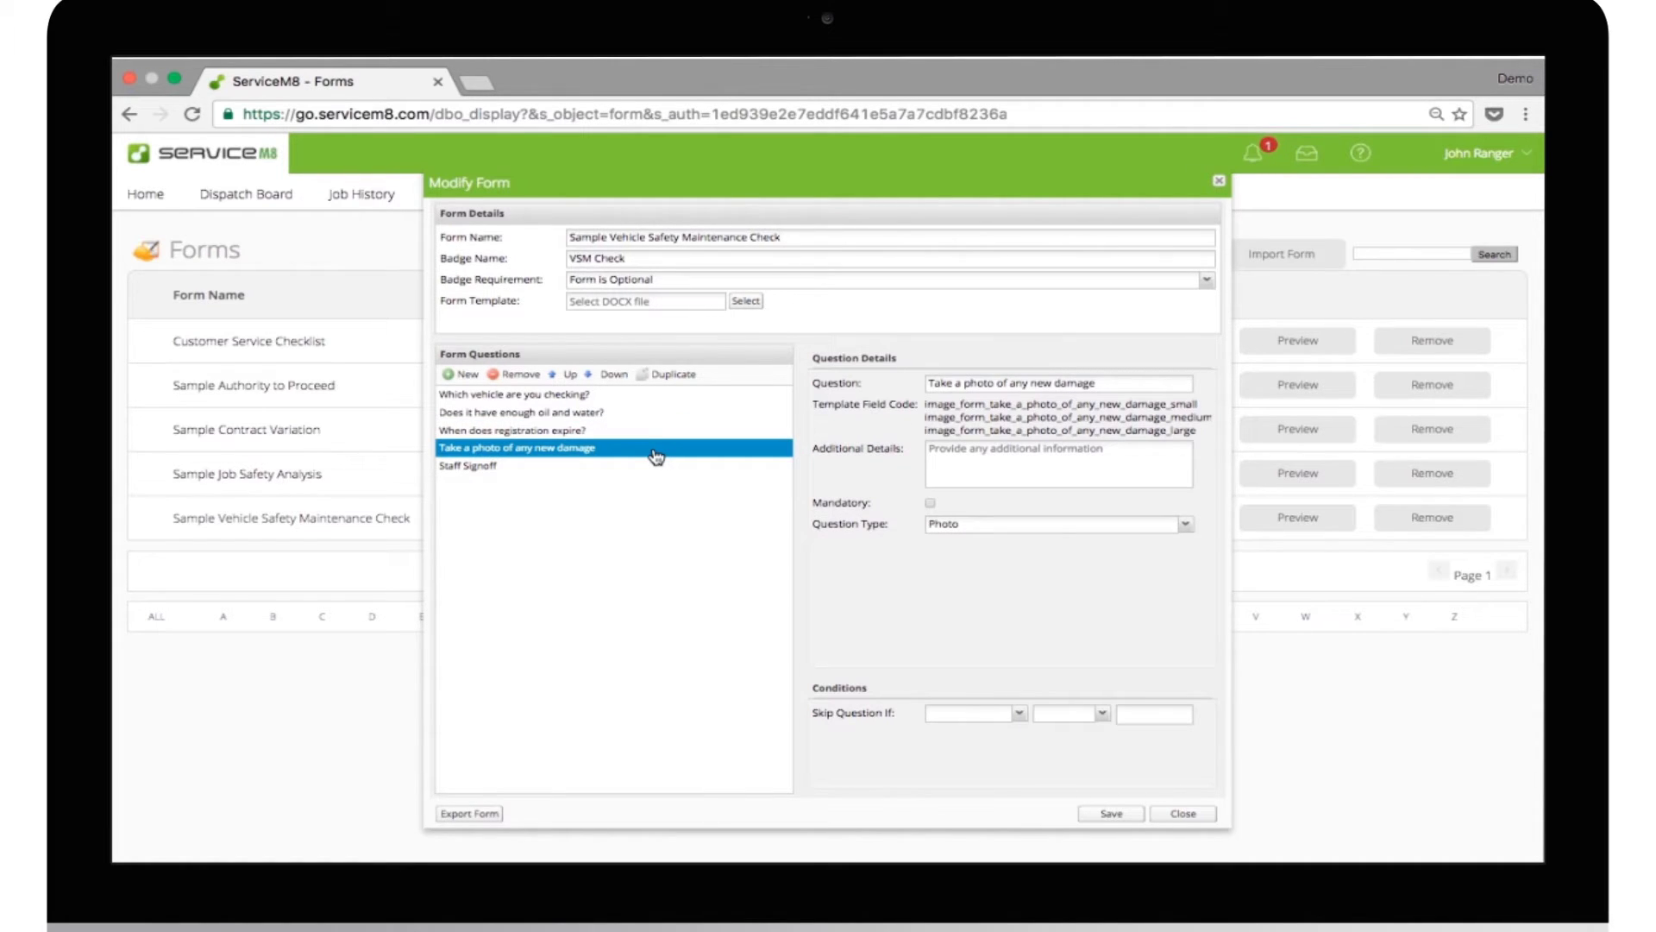
pyautogui.click(658, 468)
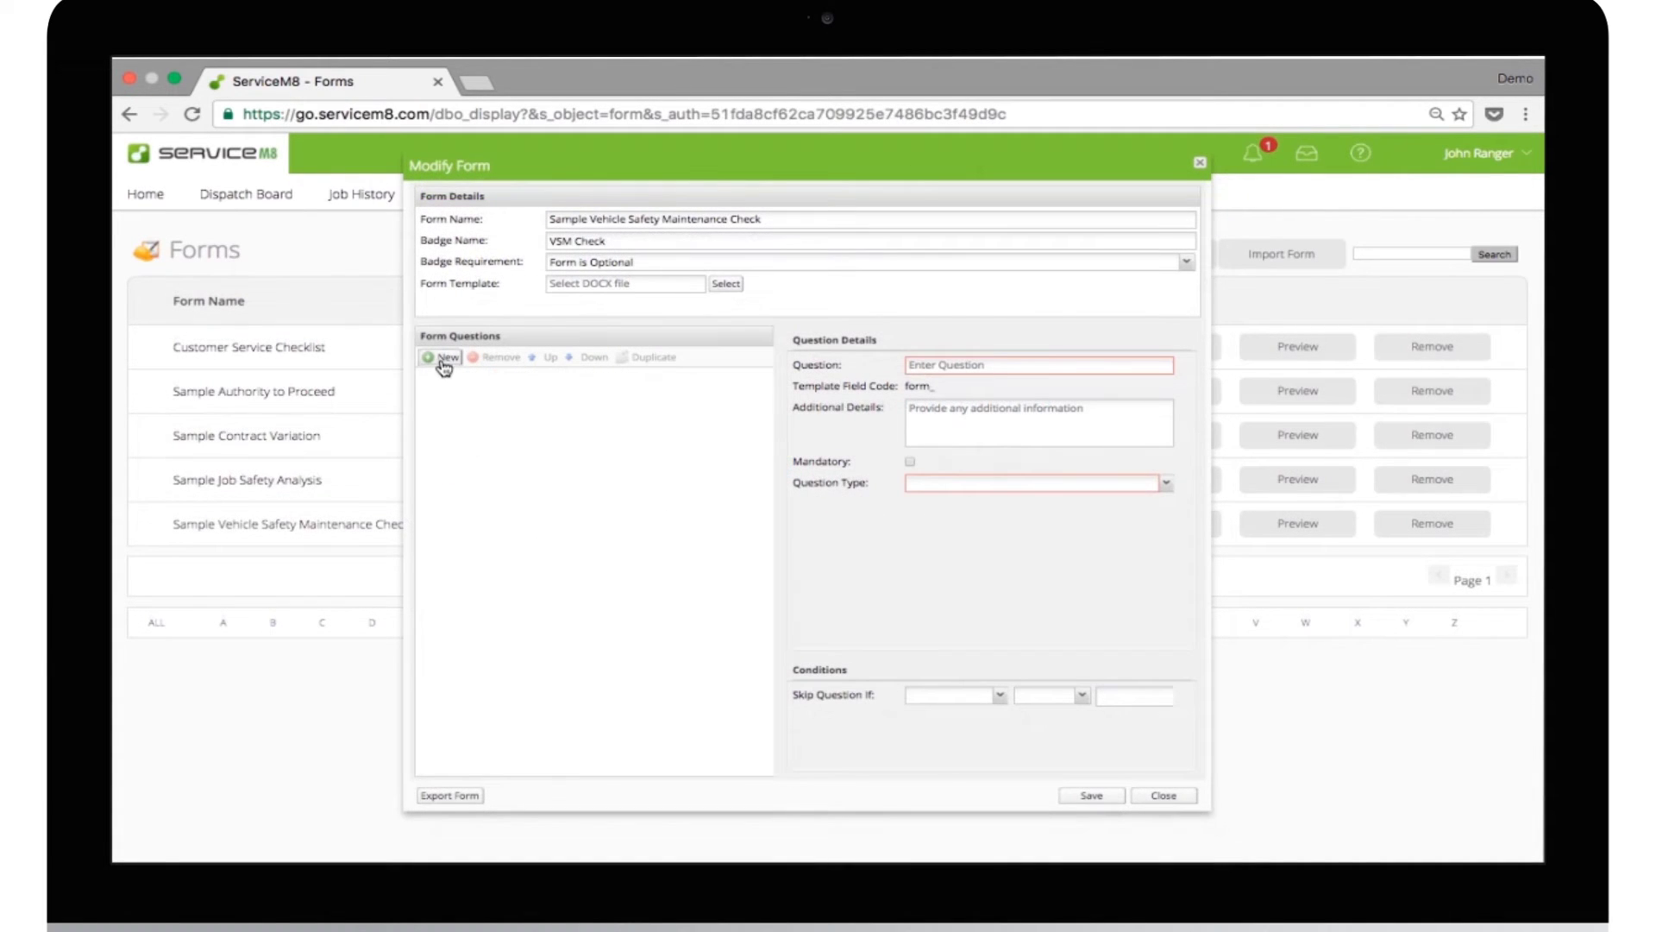
pyautogui.click(443, 361)
# Make 'Which vehicle are you checking?' a mandatory Multiple Choice question with its selection details
pyautogui.press('BackSpace')
pyautogui.write('Which vehicle are you ch')
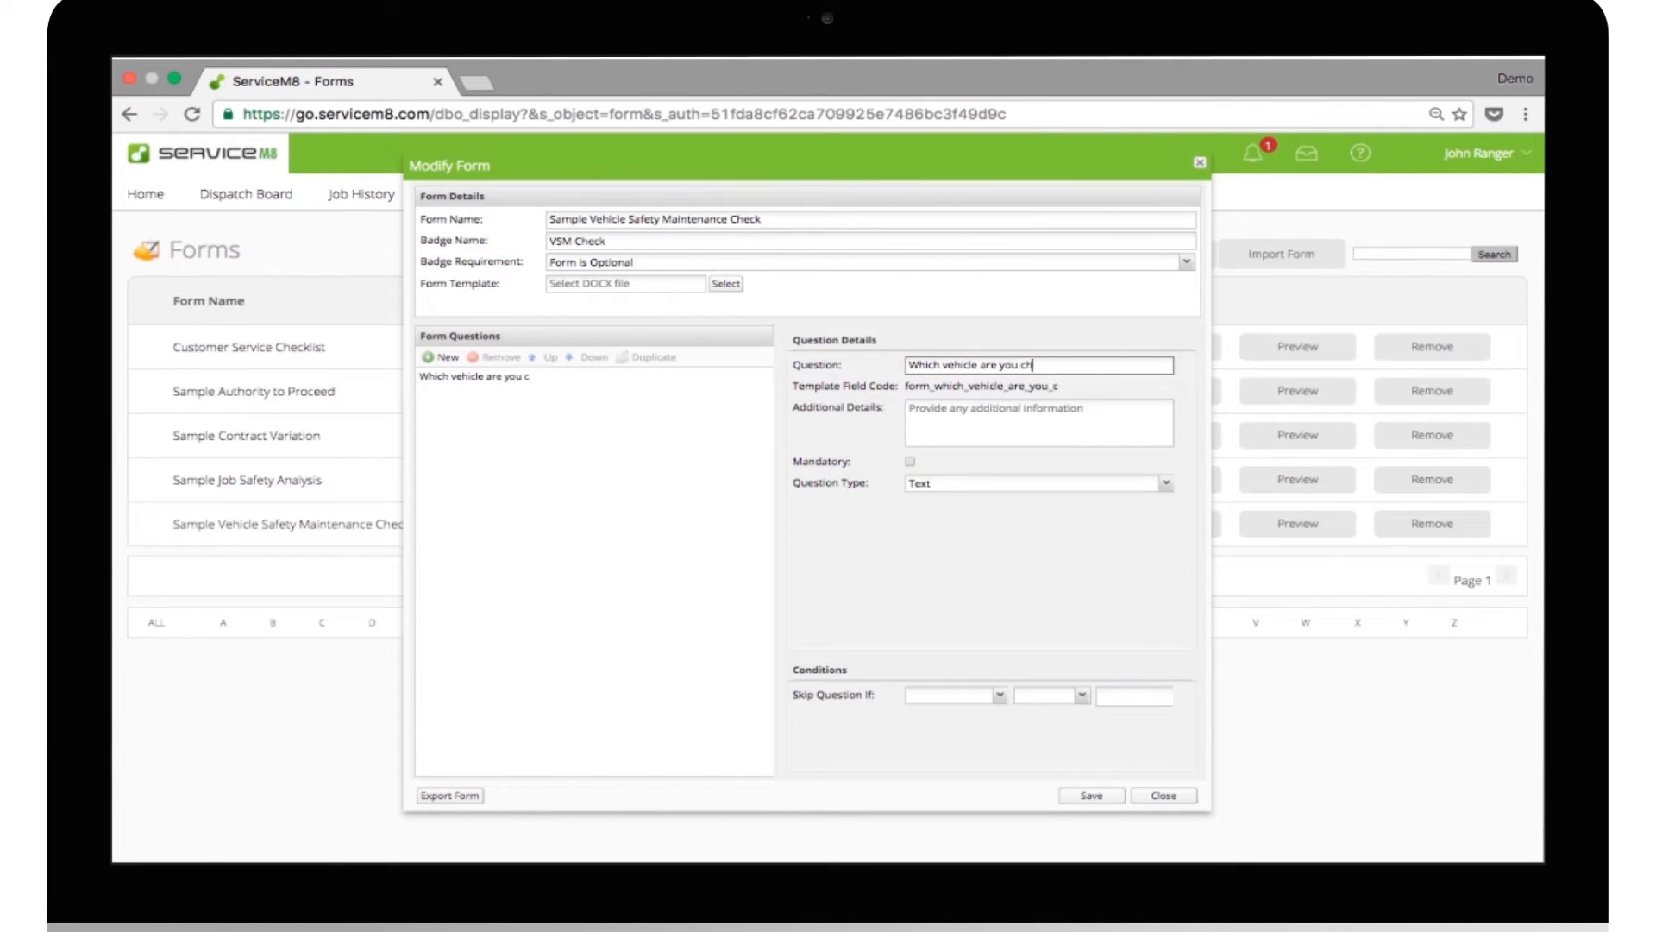
pyautogui.write('ecking?')
pyautogui.press('Tab')
pyautogui.write('Please select')
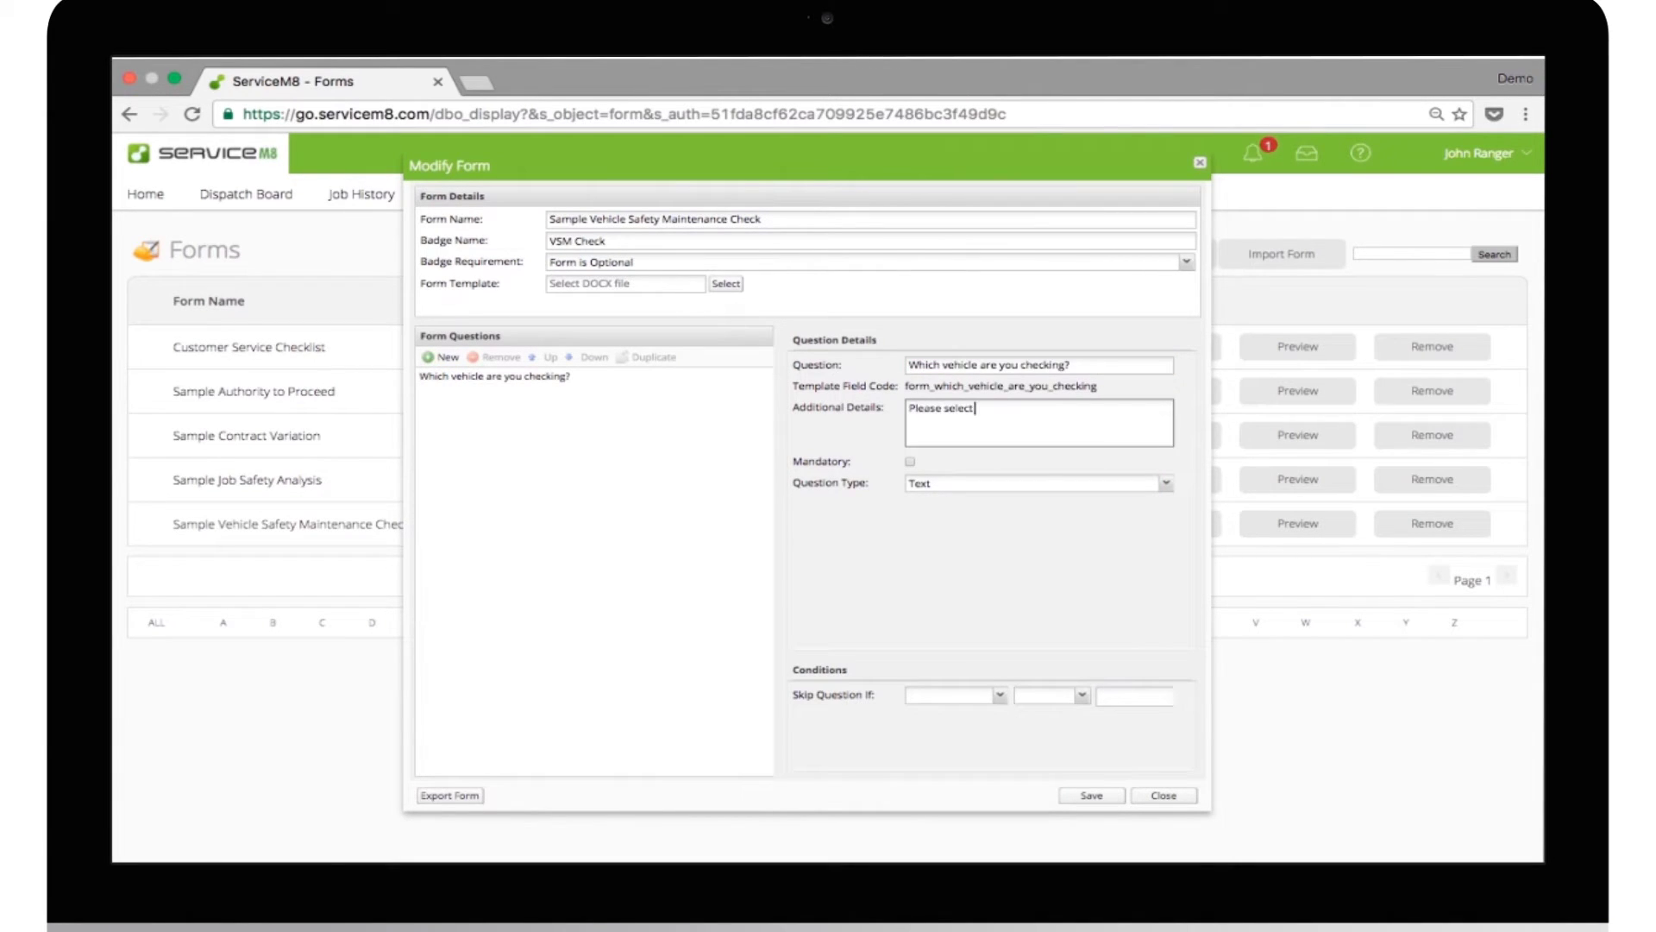
pyautogui.write(' the vehicle you are doing i')
pyautogui.write('he maintenance check on.')
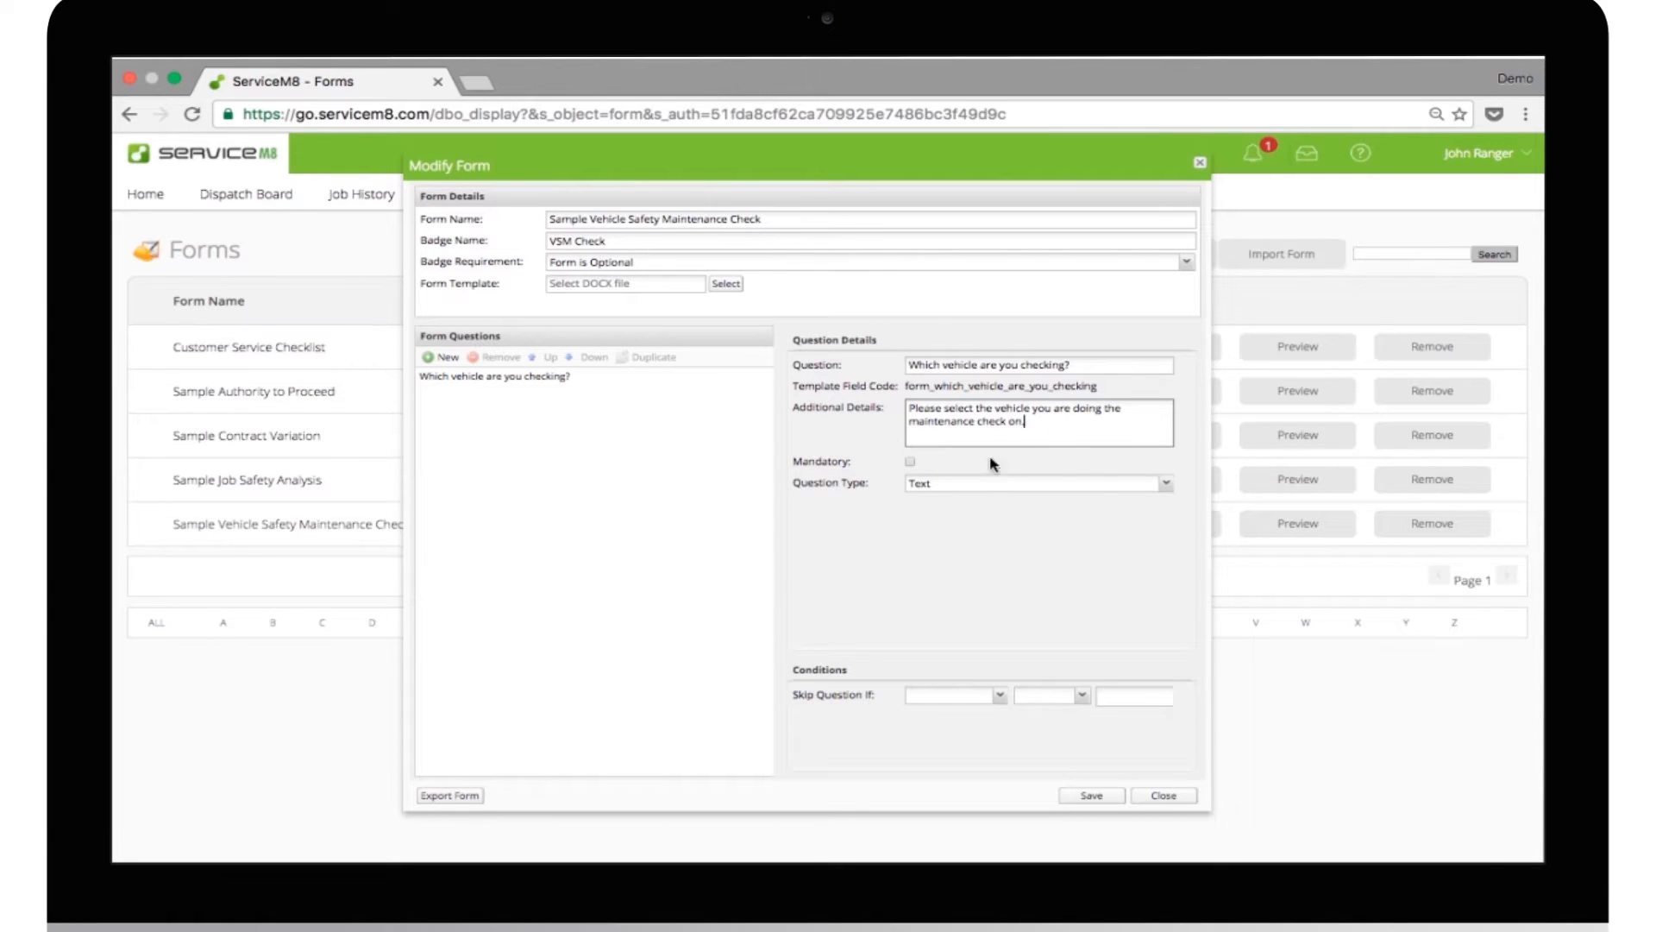
pyautogui.click(910, 462)
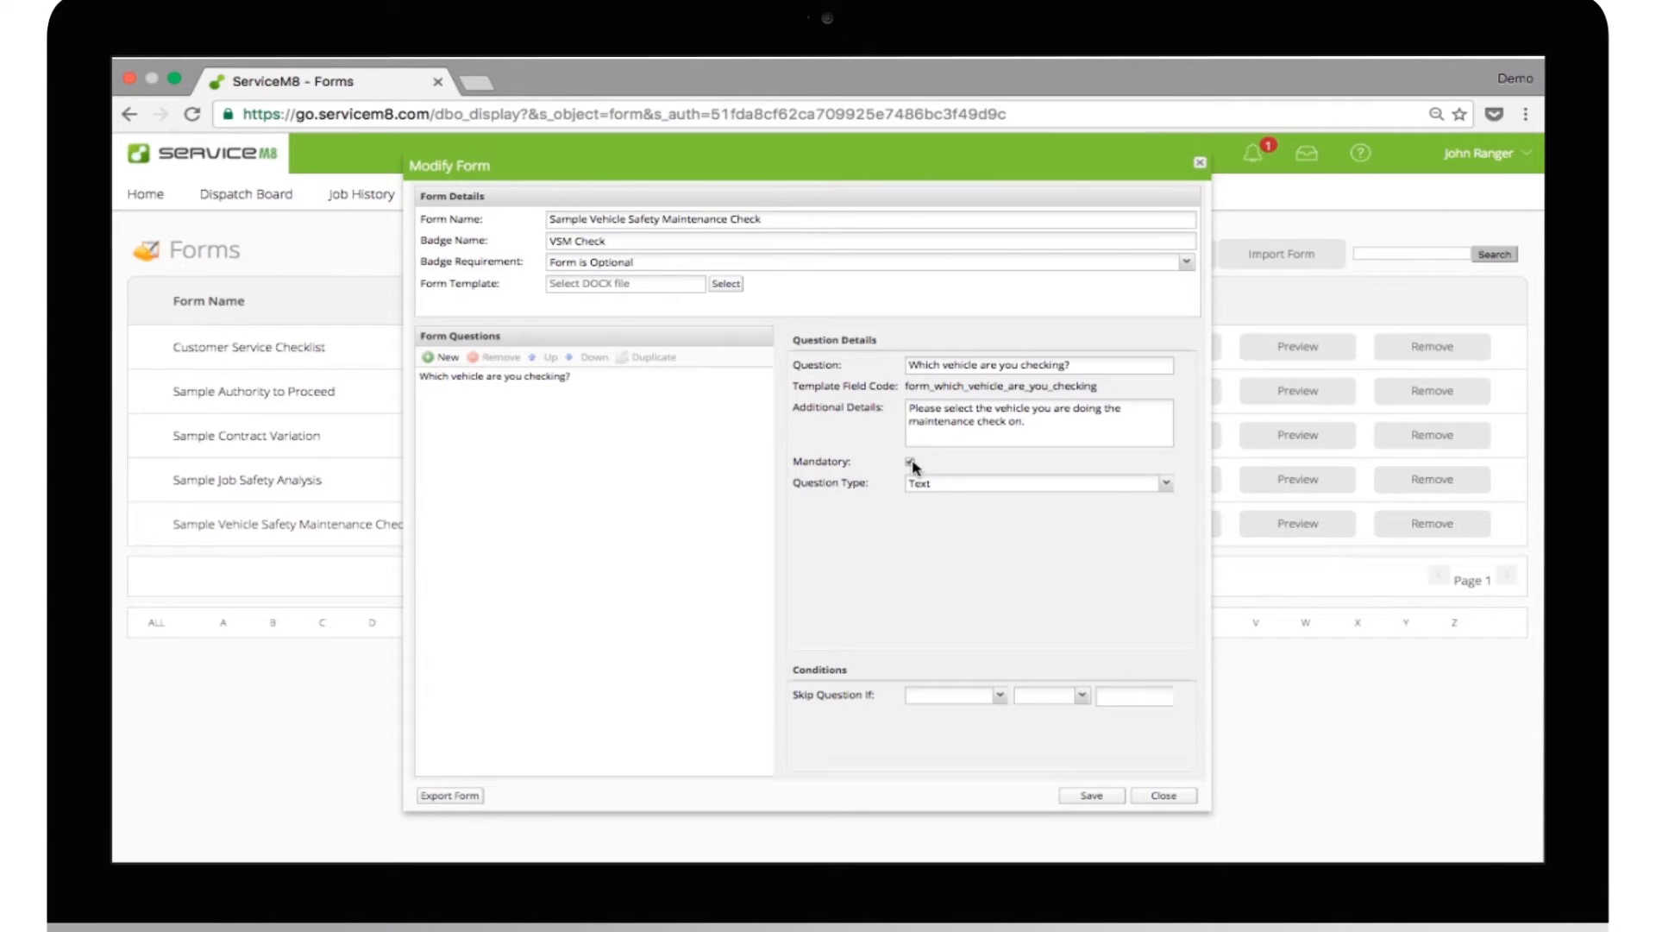
pyautogui.click(911, 463)
pyautogui.click(1167, 487)
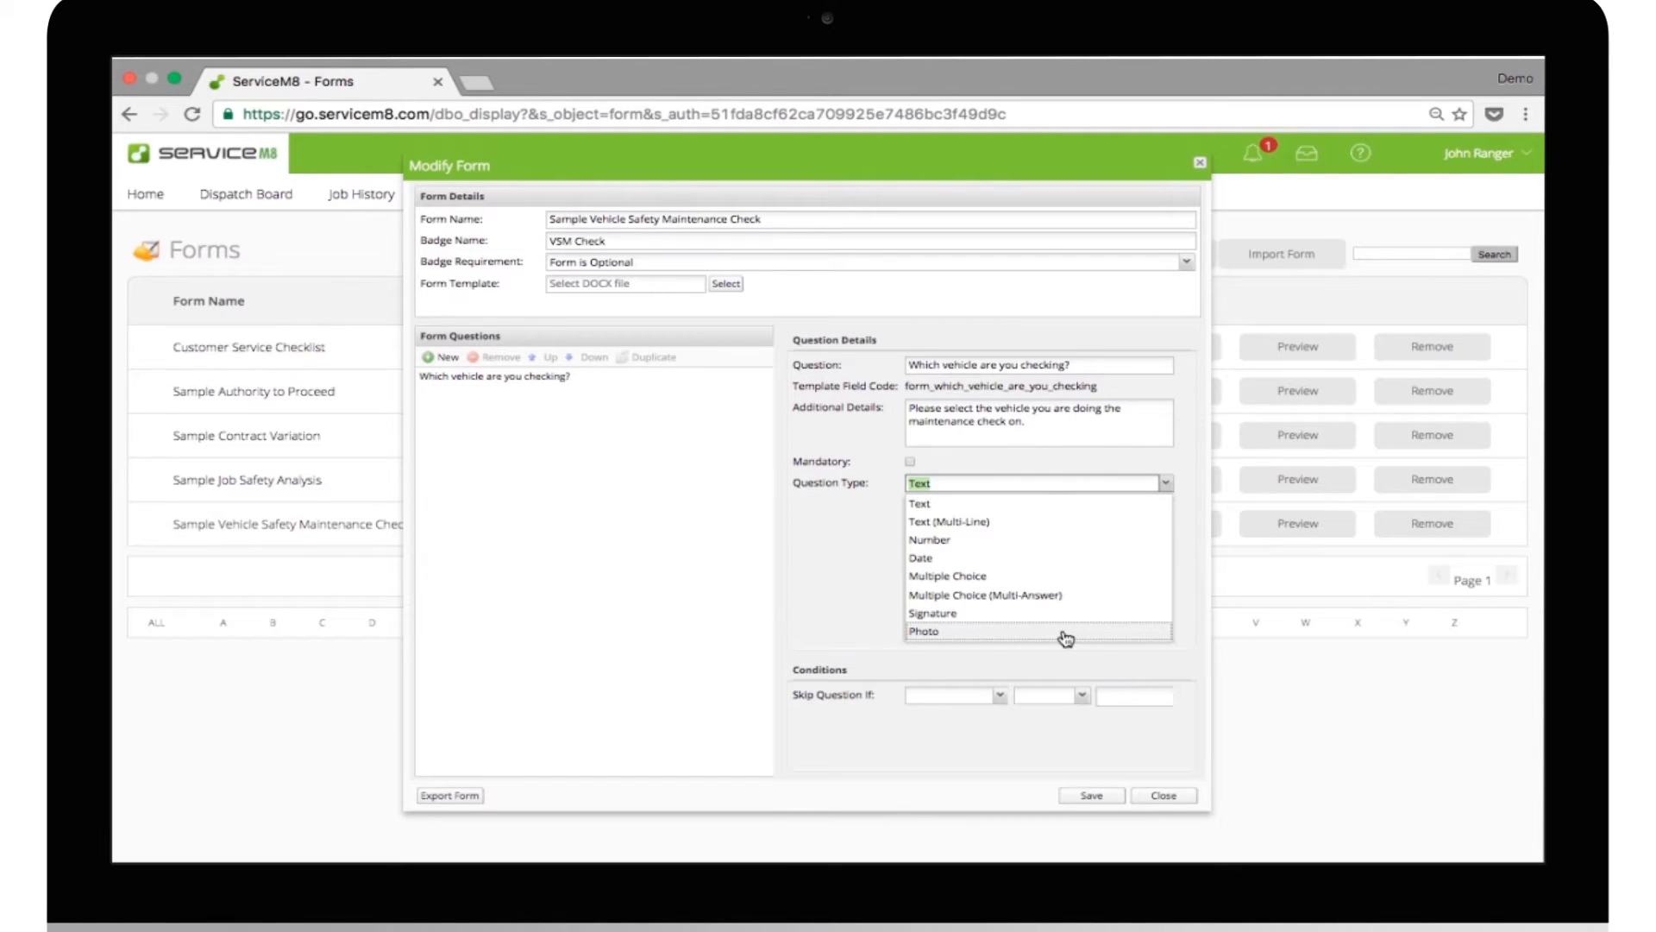
pyautogui.click(1063, 585)
pyautogui.click(910, 461)
# Fill the answer options Van 1, Van 2, Car 1, Car 2 and Other
pyautogui.click(947, 506)
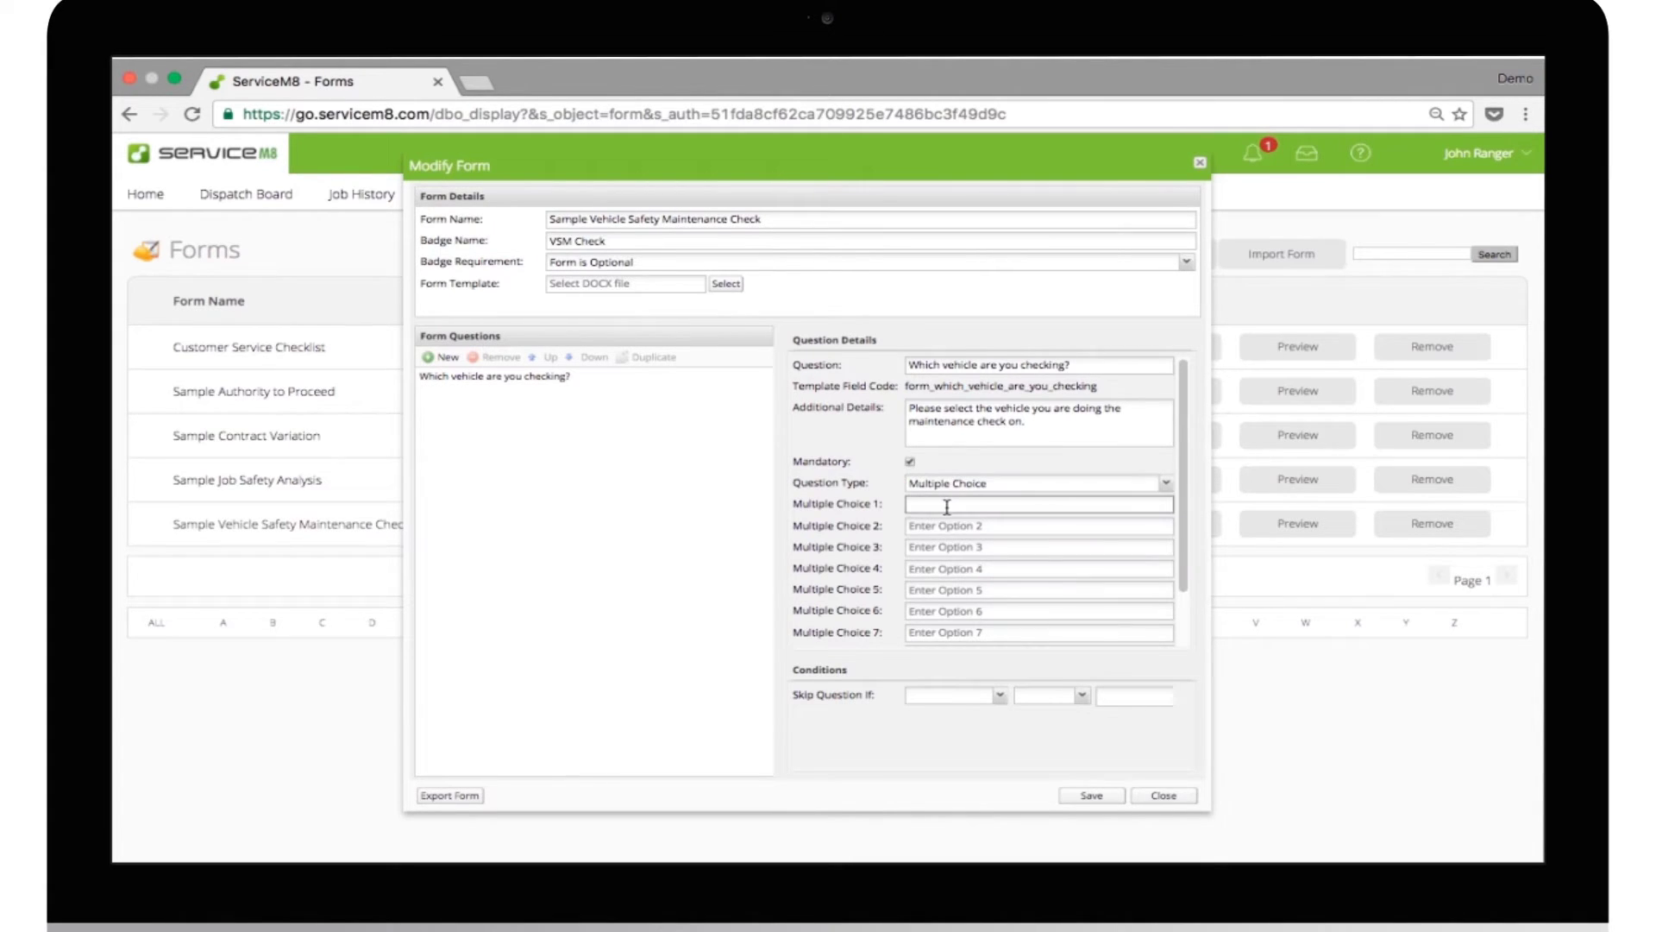
pyautogui.write('Van 1')
pyautogui.press('Tab')
pyautogui.write('Van 2')
pyautogui.press('Tab')
pyautogui.write('Car ')
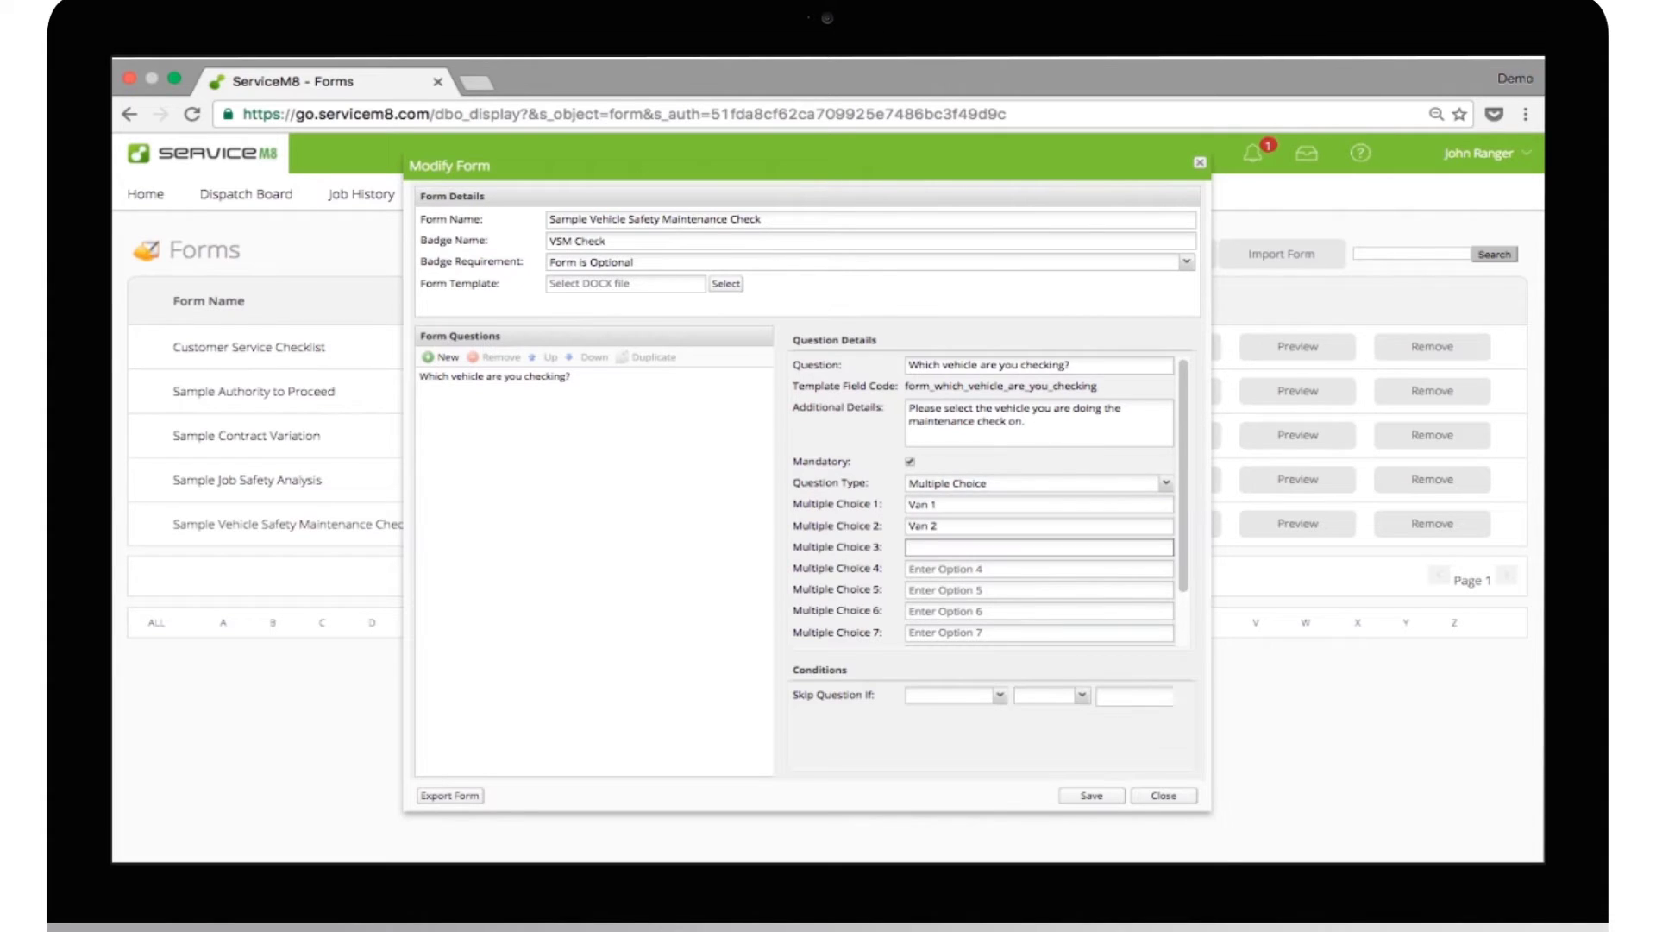
pyautogui.write('1')
pyautogui.press('Tab')
pyautogui.write('Car 2')
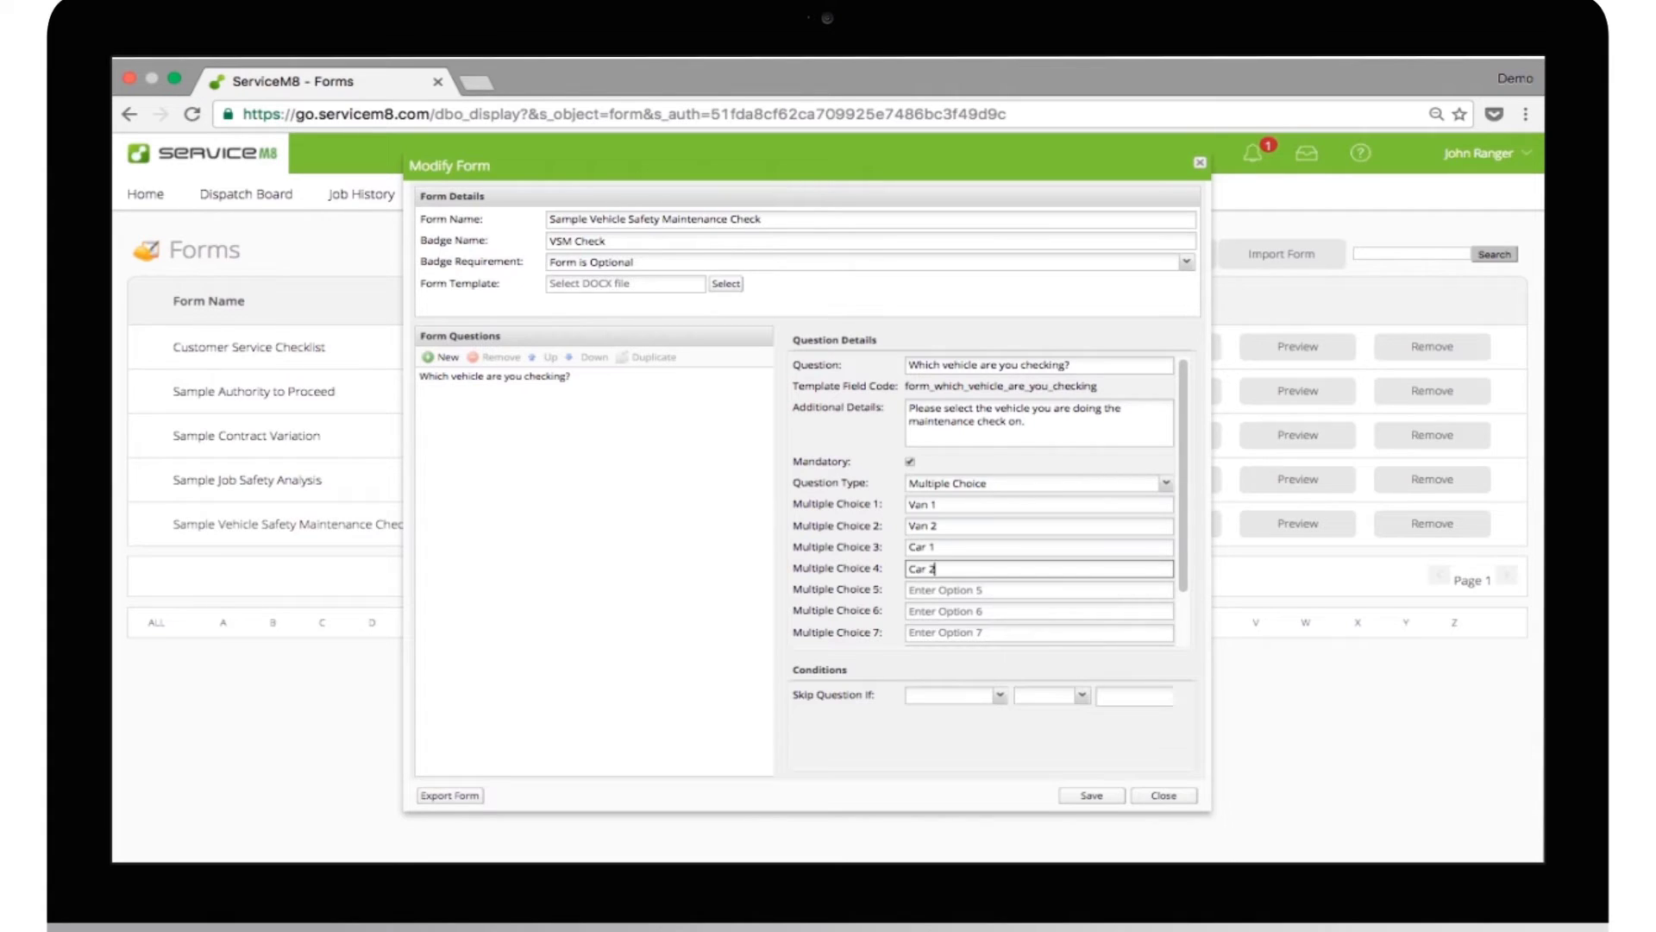
pyautogui.press('Tab')
pyautogui.write('Other')
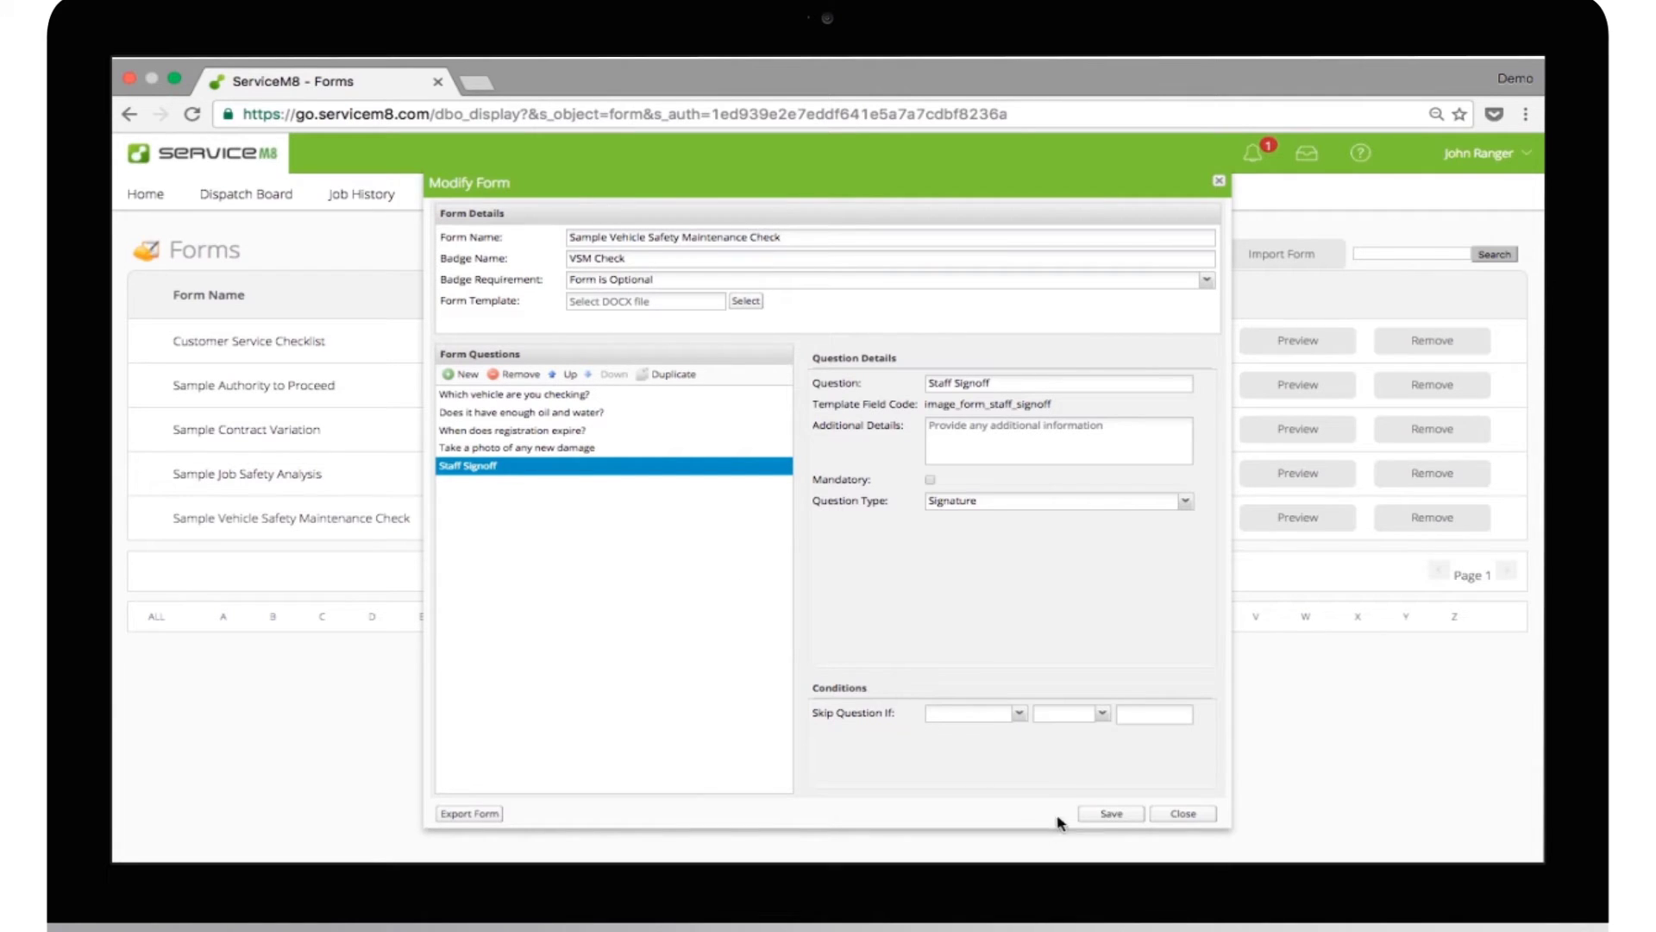
# Save the form and preview it, confirming the registration expiry date 28 Nov 2016
pyautogui.click(1112, 815)
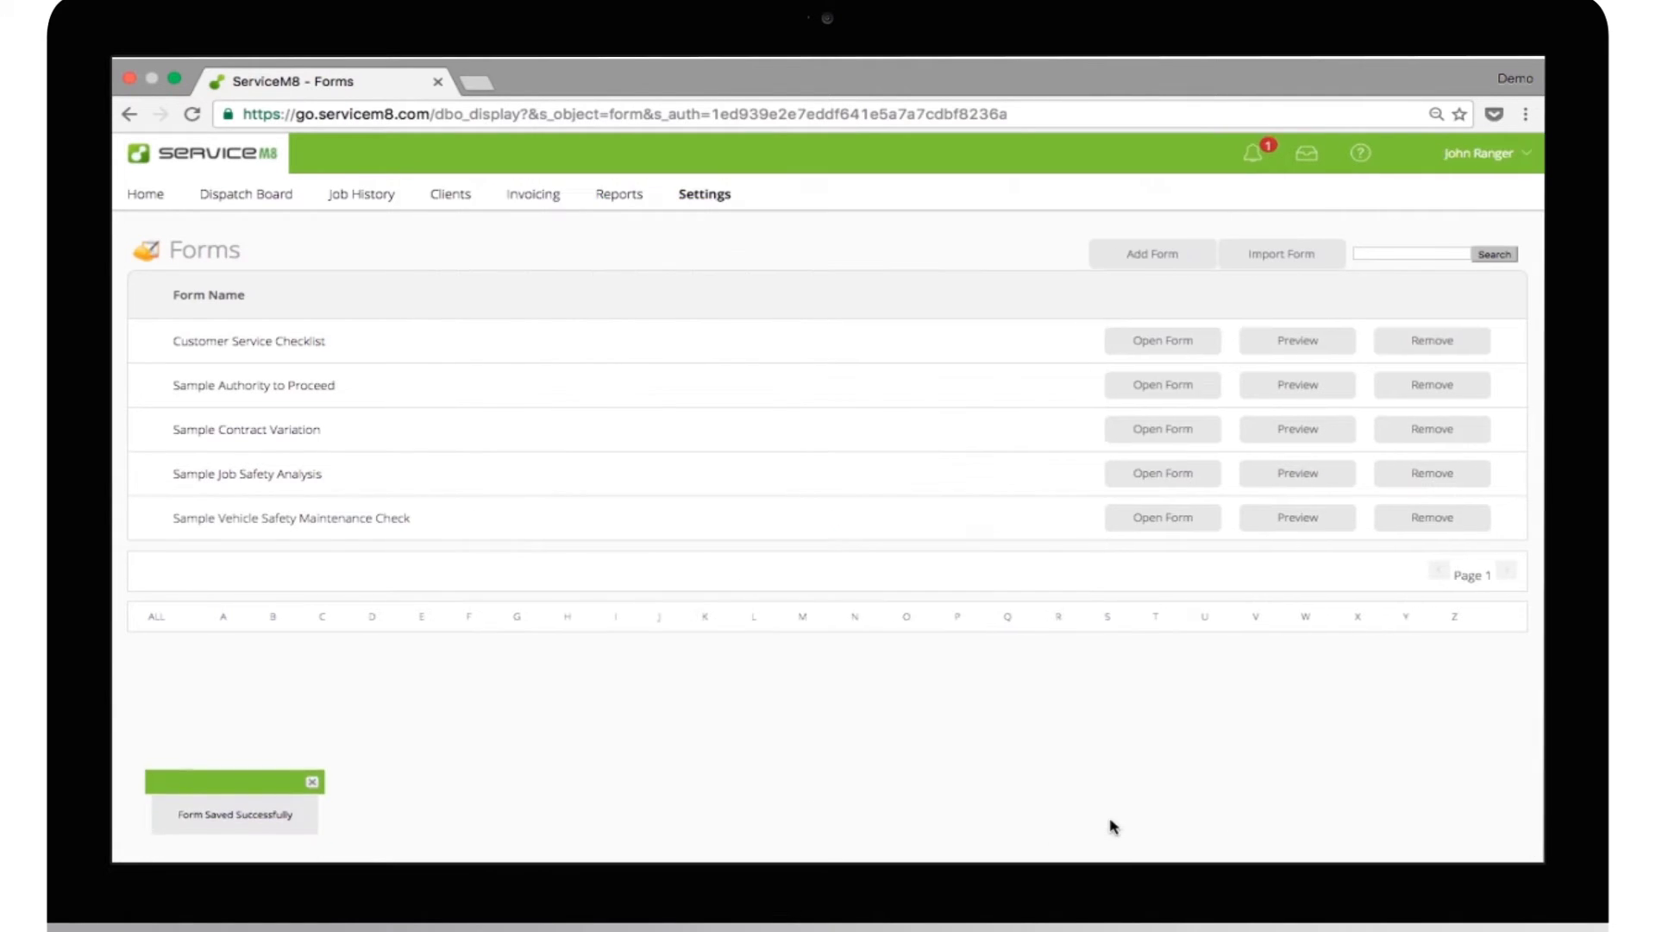
pyautogui.click(1289, 528)
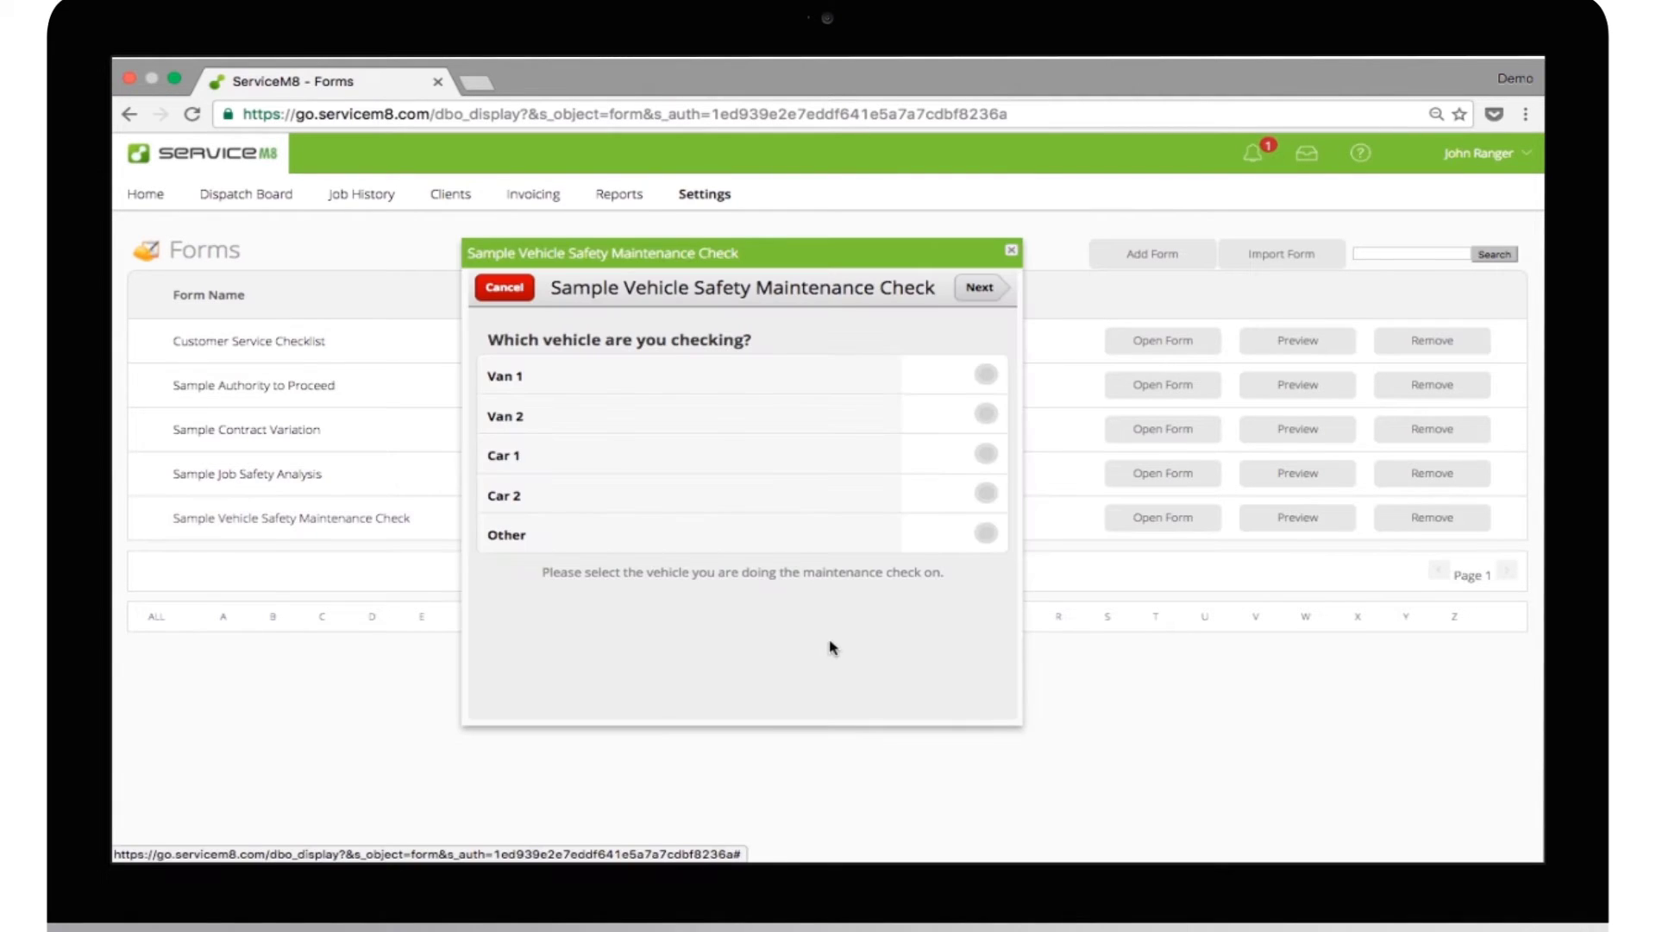
pyautogui.click(978, 292)
pyautogui.click(980, 290)
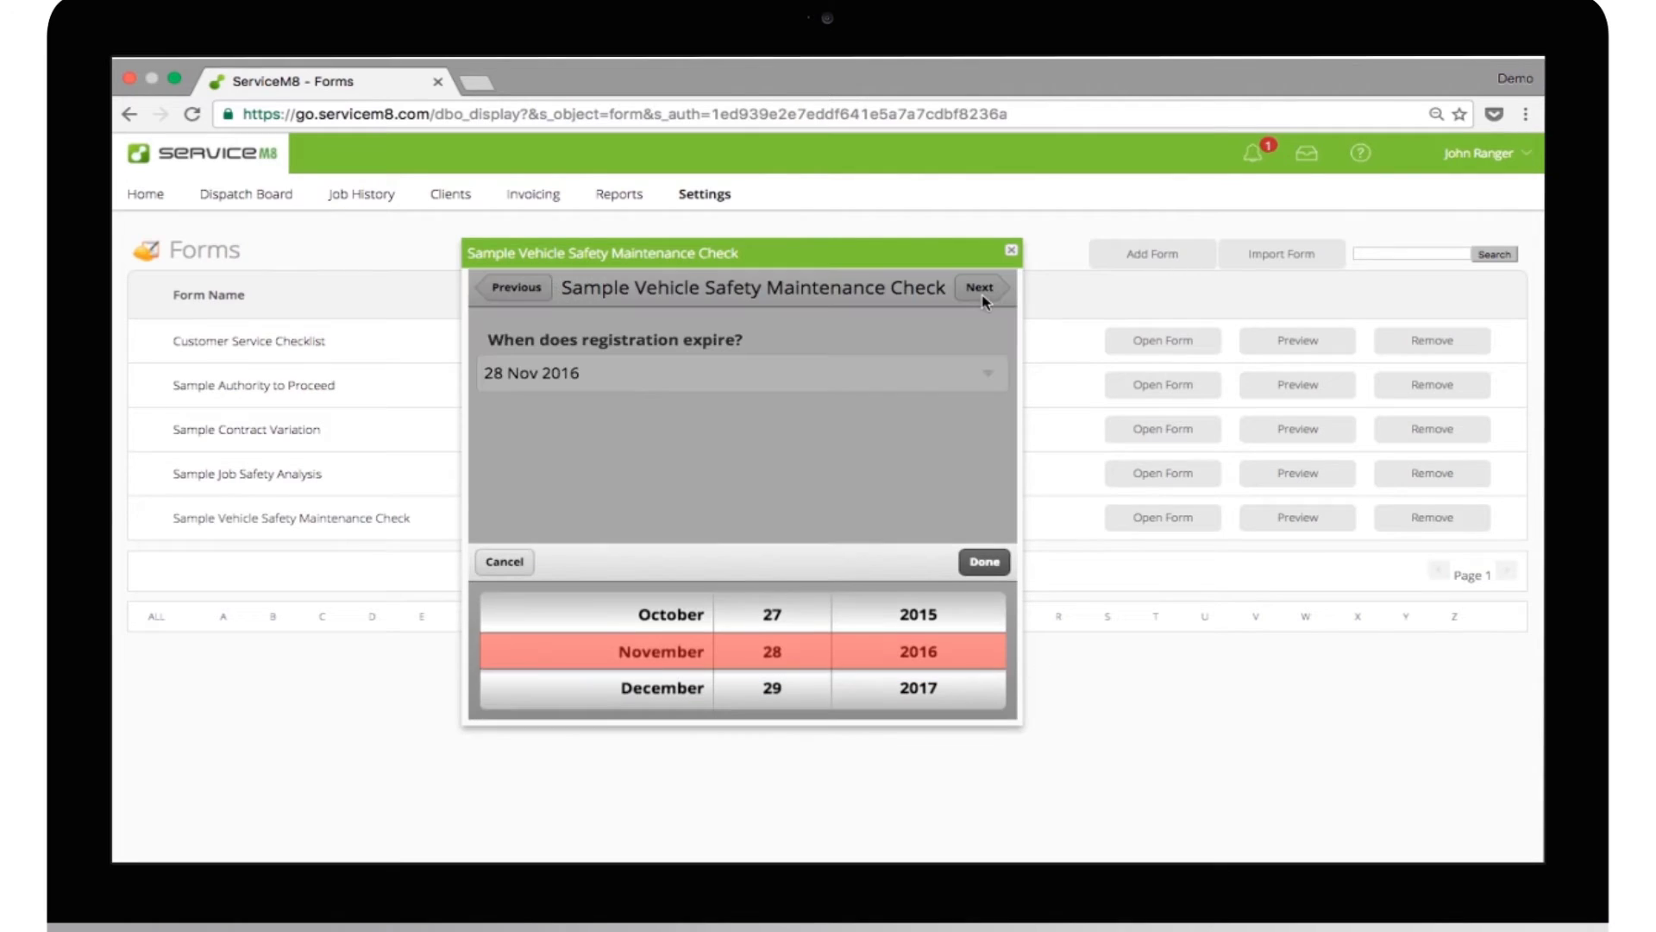
pyautogui.click(986, 565)
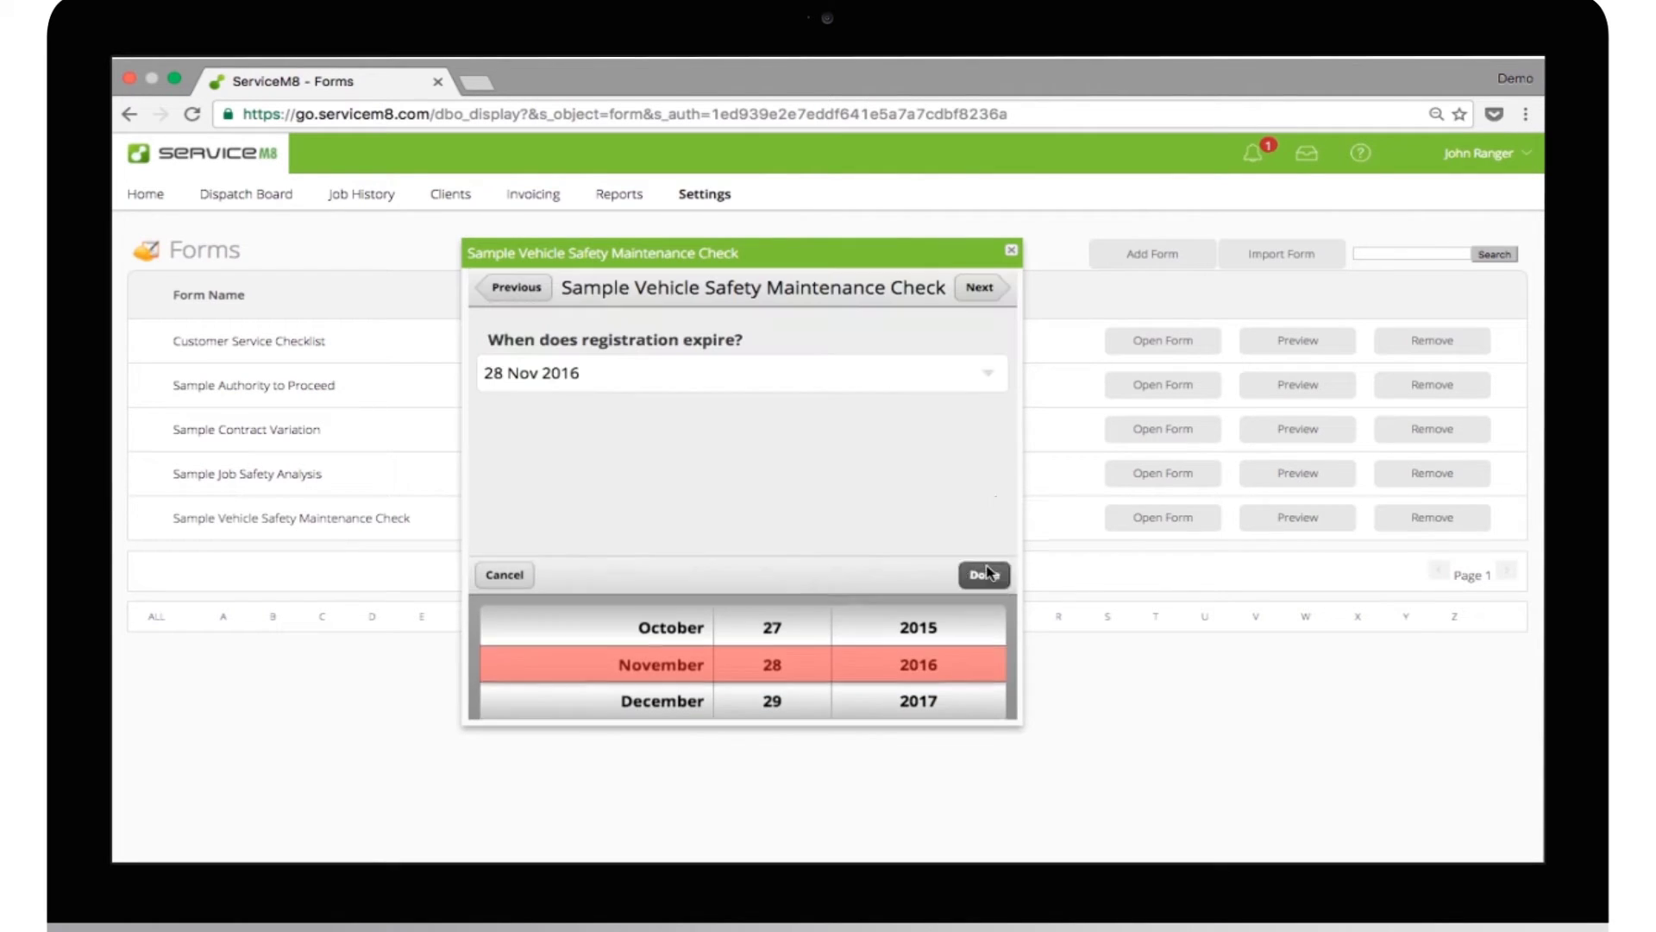
# Finish the preview through Staff Signoff, save it, and dismiss the Form Saved message
pyautogui.click(980, 293)
pyautogui.click(981, 293)
pyautogui.click(981, 293)
pyautogui.click(743, 383)
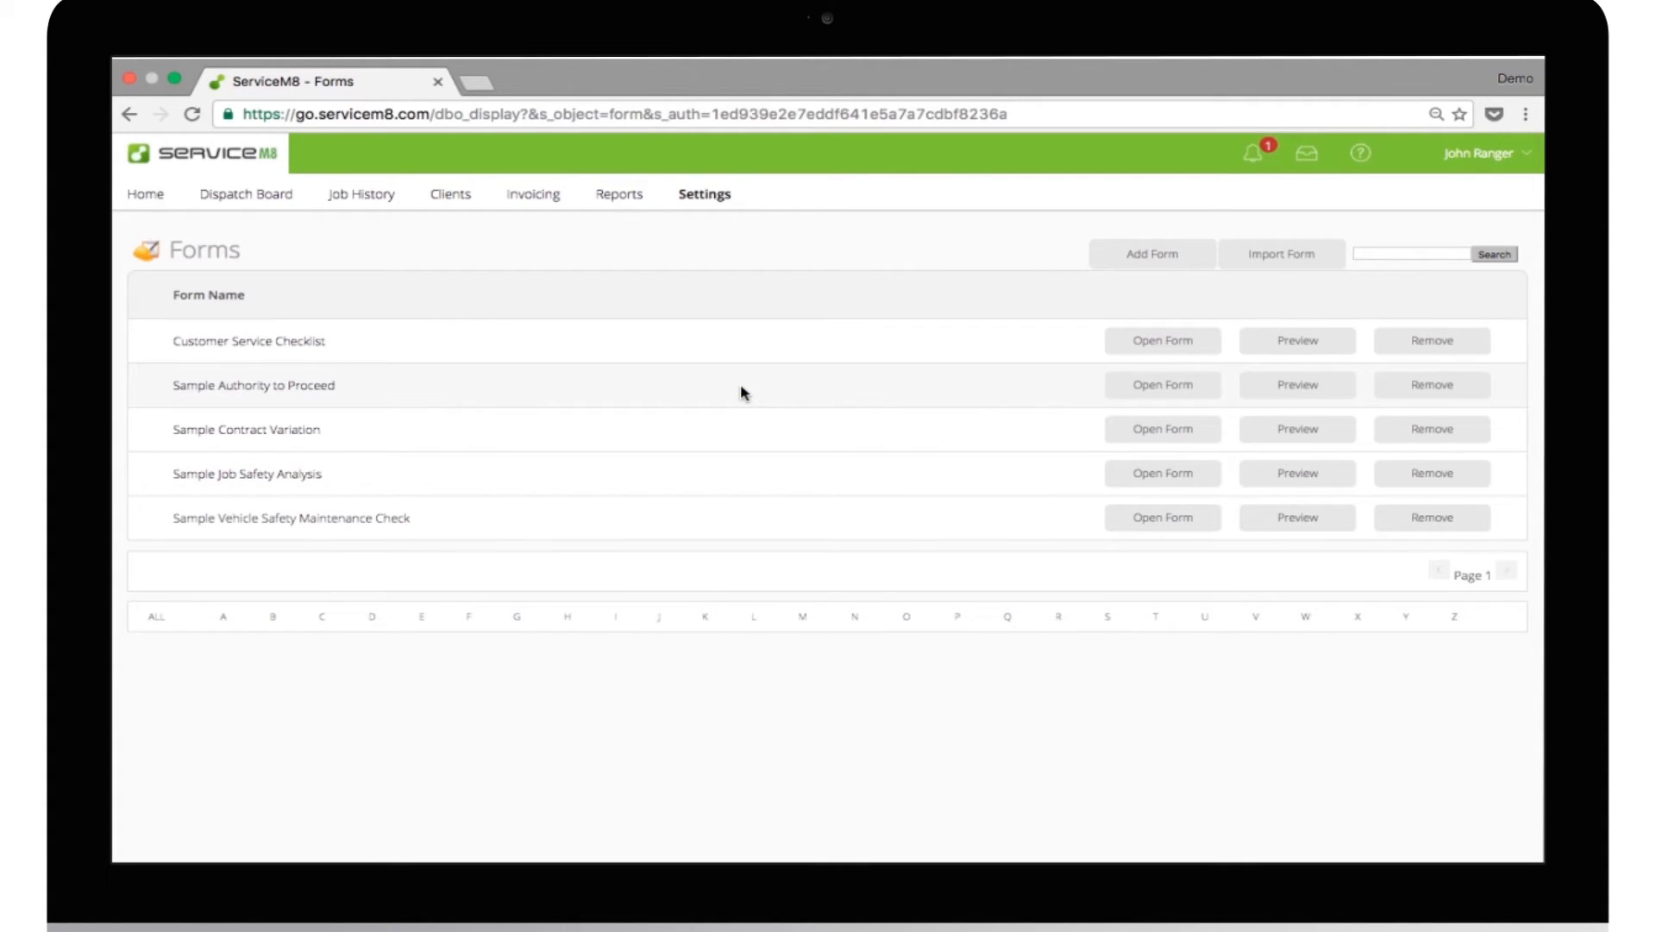
pyautogui.click(478, 483)
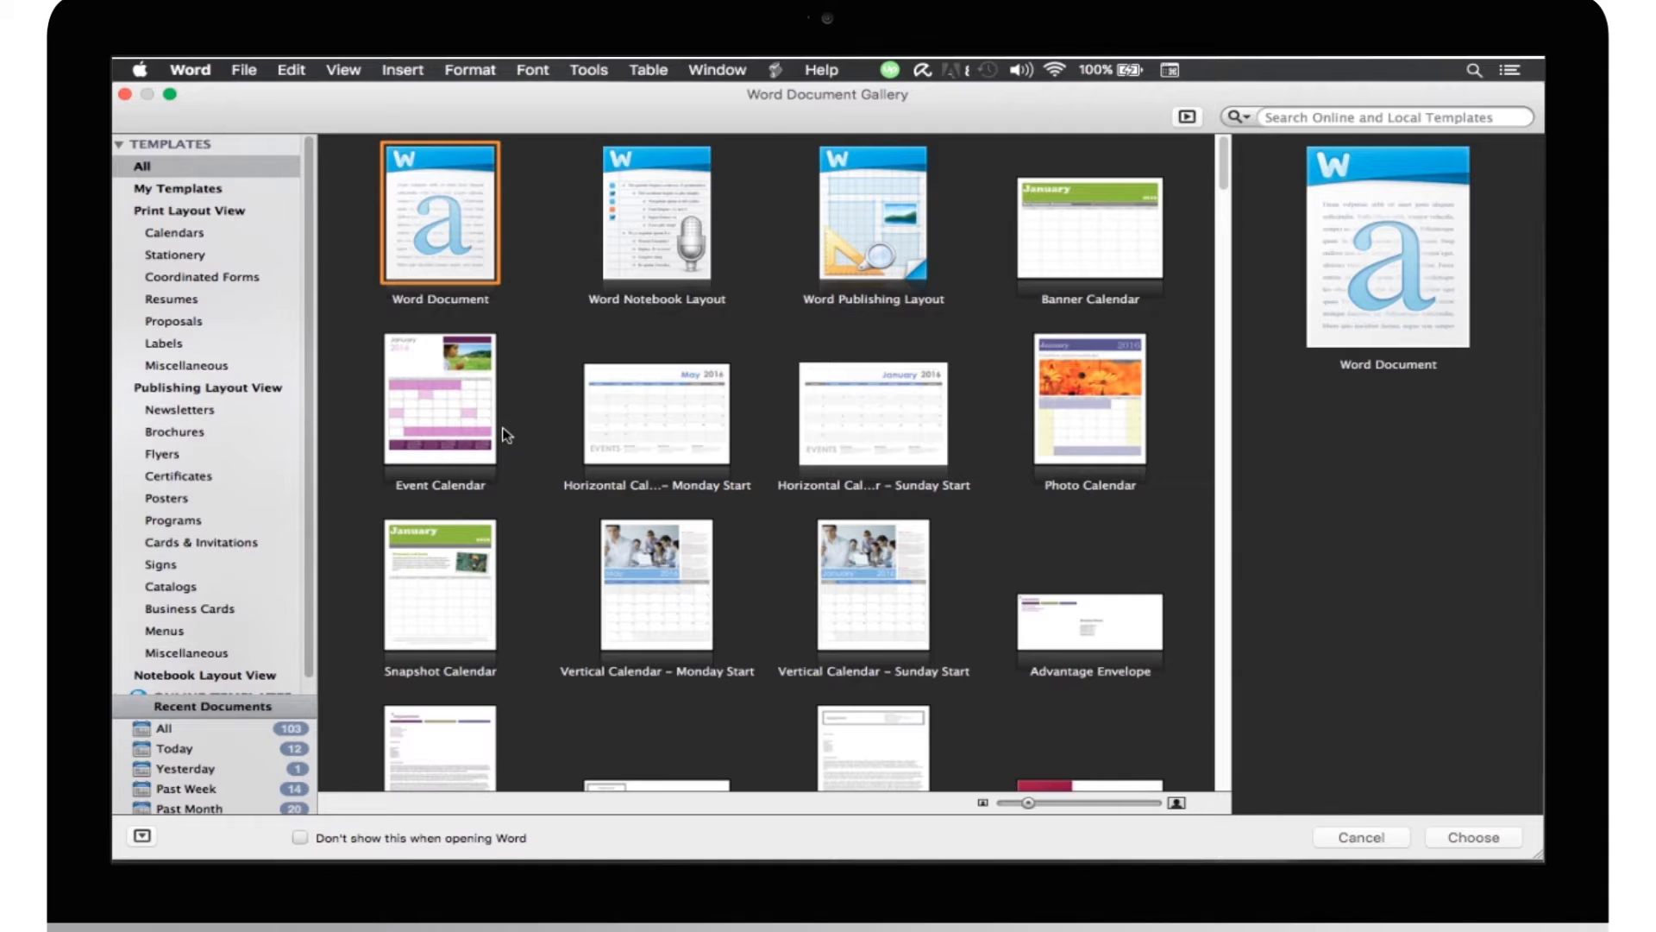
# Create a new blank Word document, Document1, from the Document Gallery
pyautogui.click(250, 74)
pyautogui.click(285, 102)
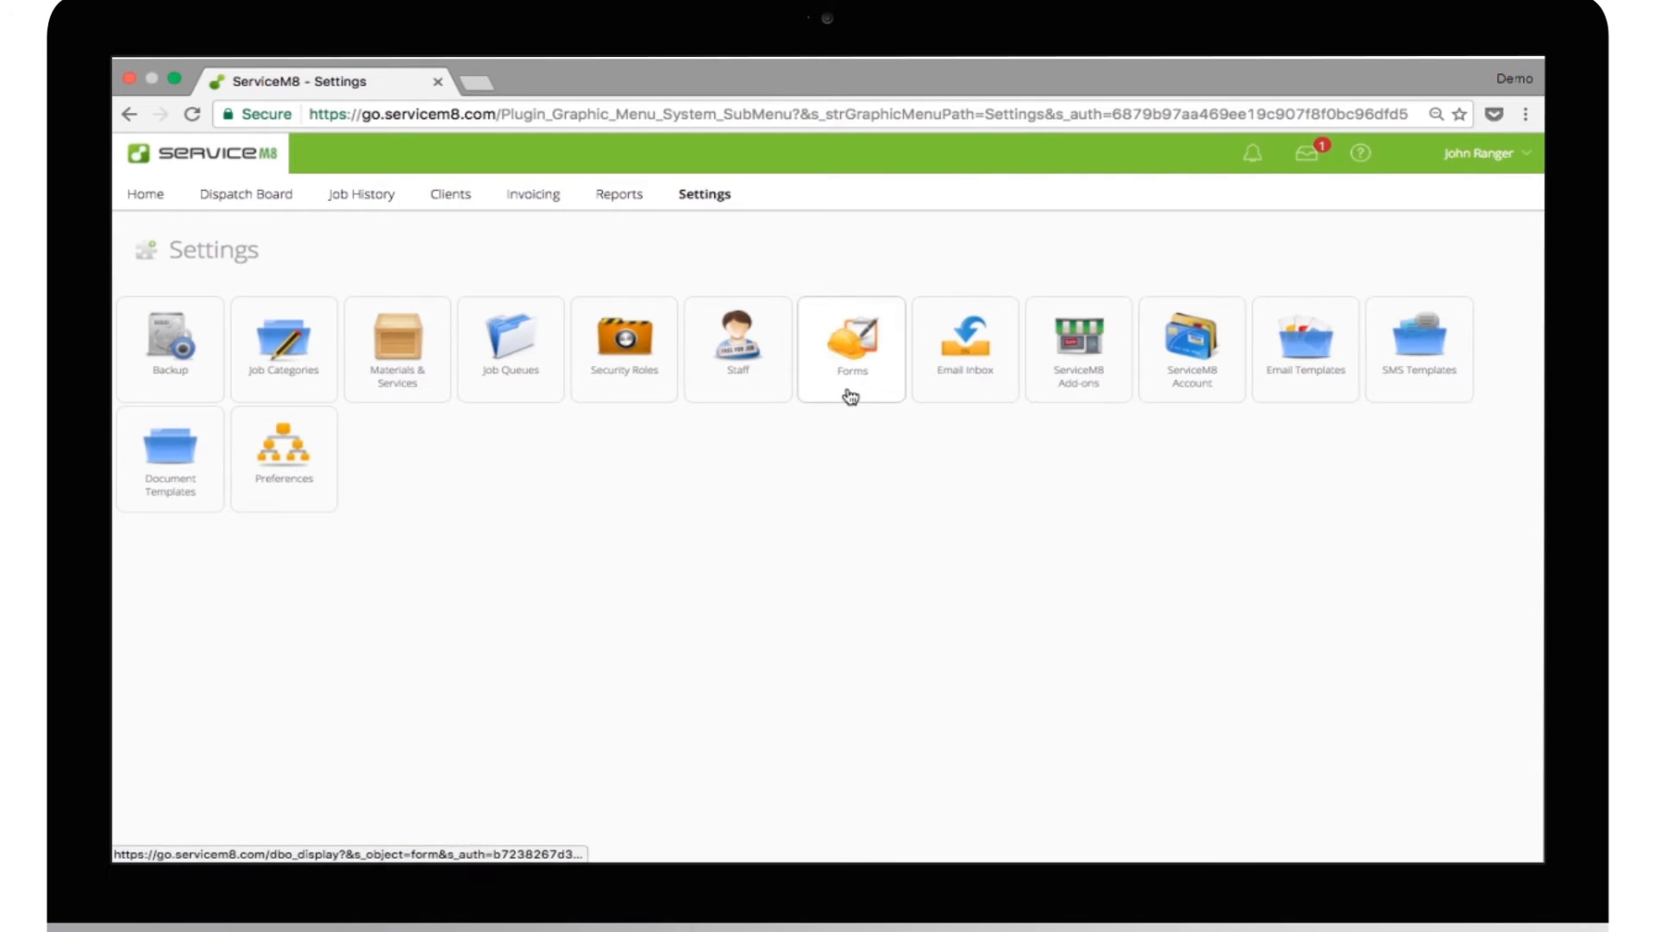
# Download the Sample Contract Variation form's template_7.docx and open its header for editing
pyautogui.click(851, 396)
pyautogui.click(1168, 395)
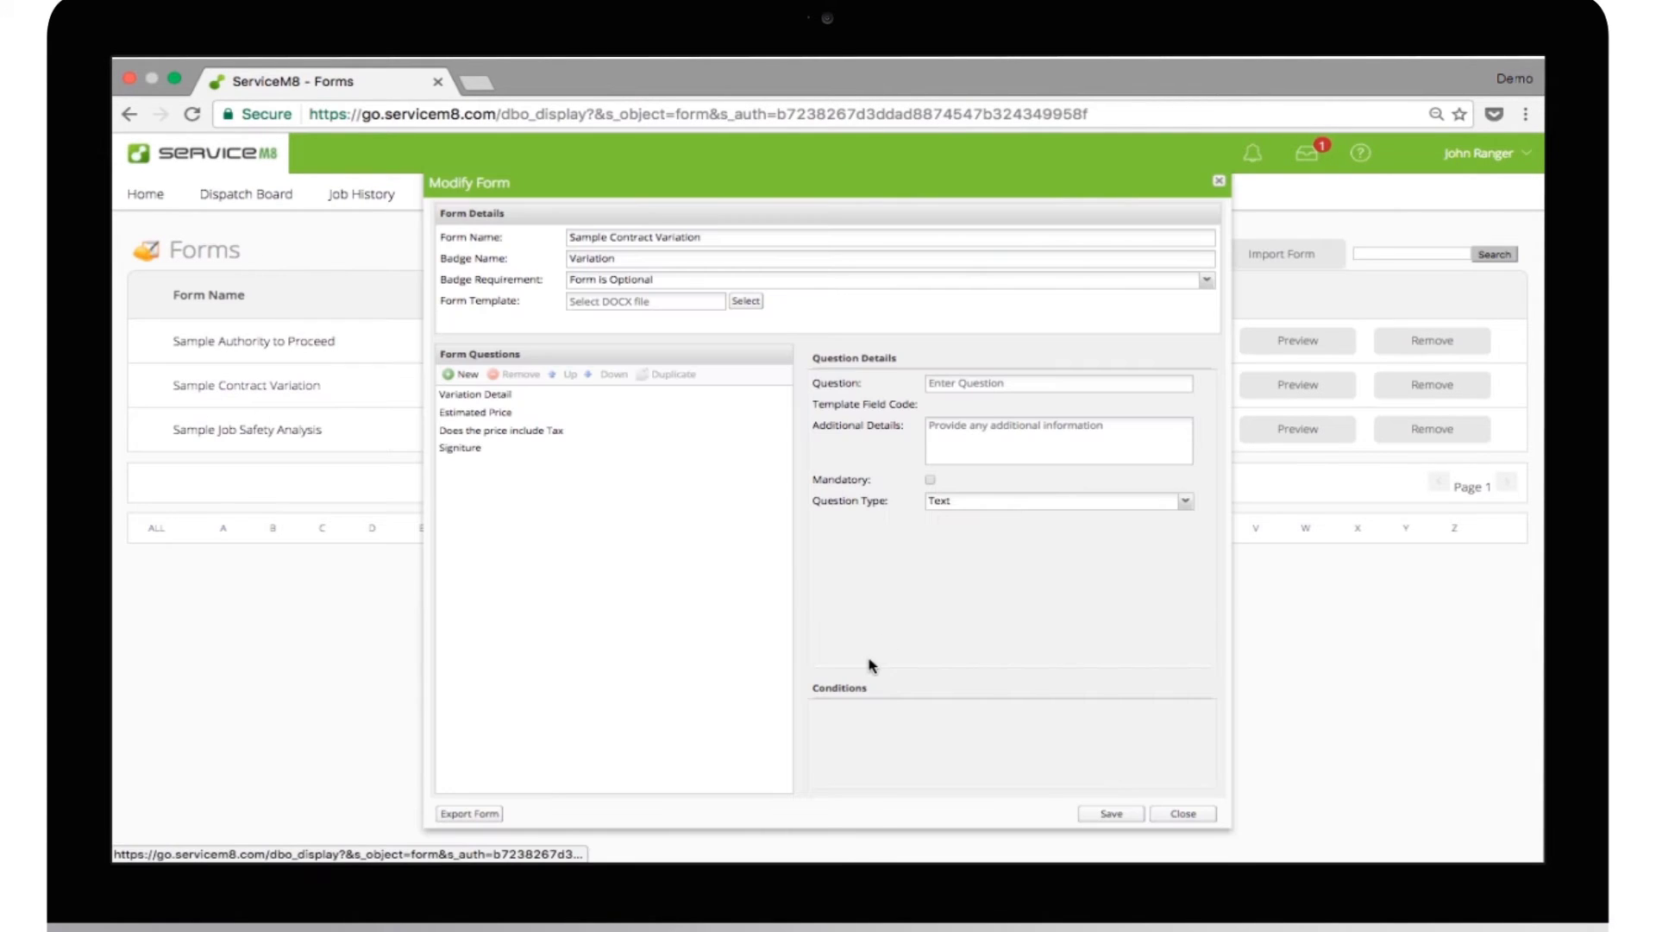
pyautogui.click(660, 324)
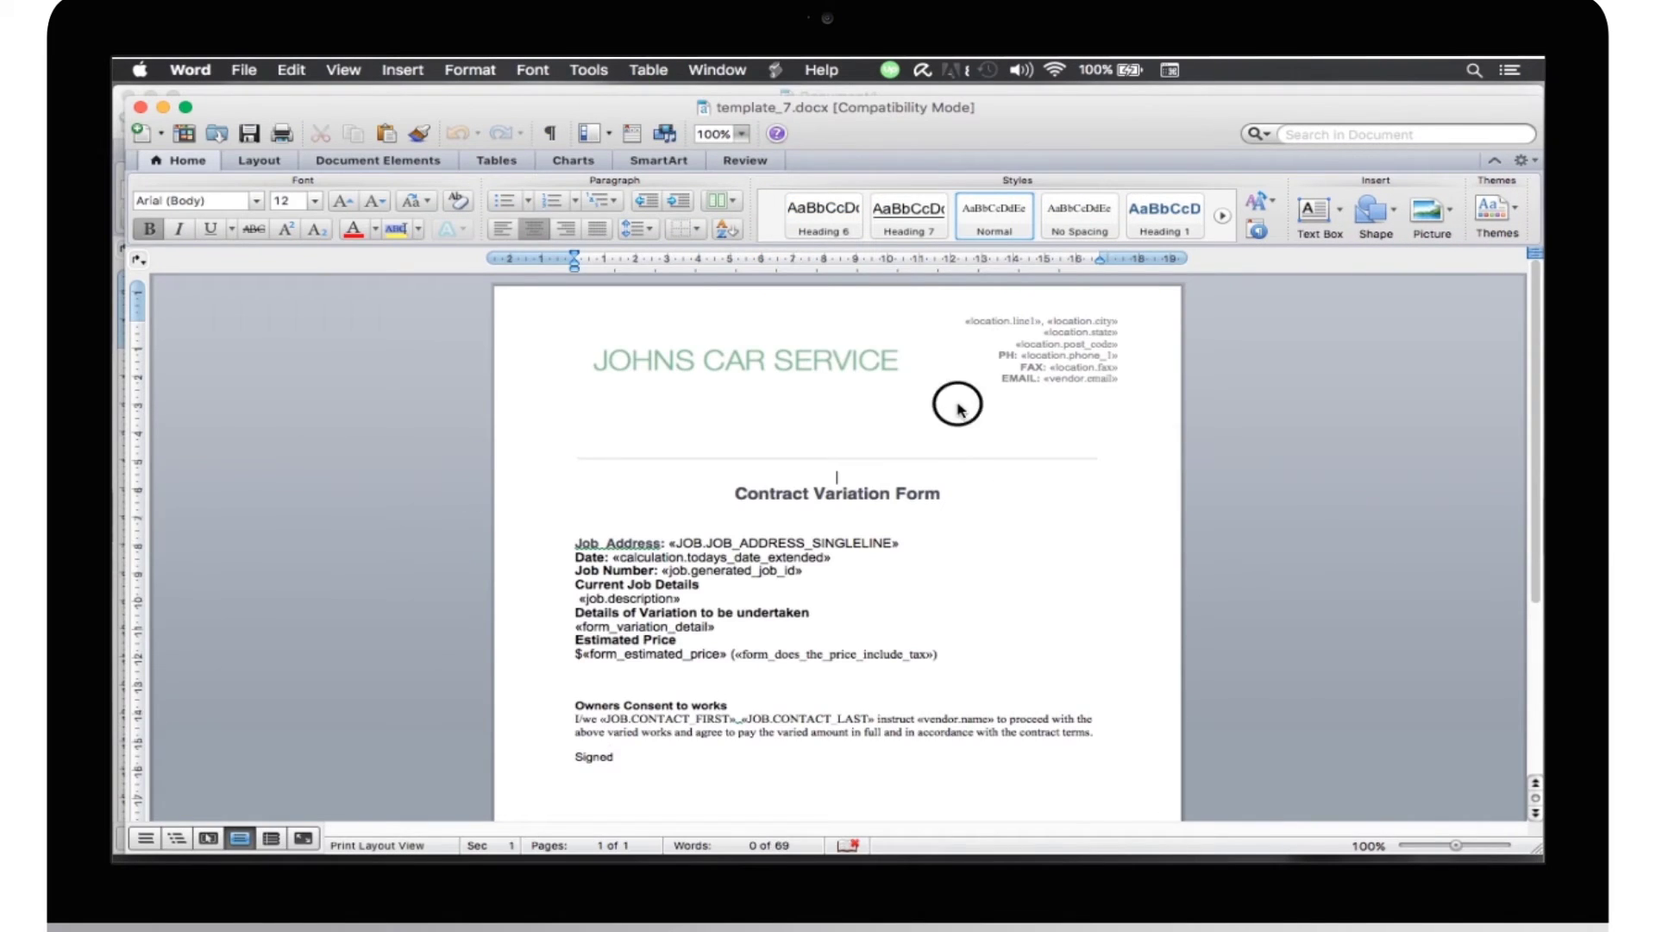
pyautogui.doubleClick(955, 406)
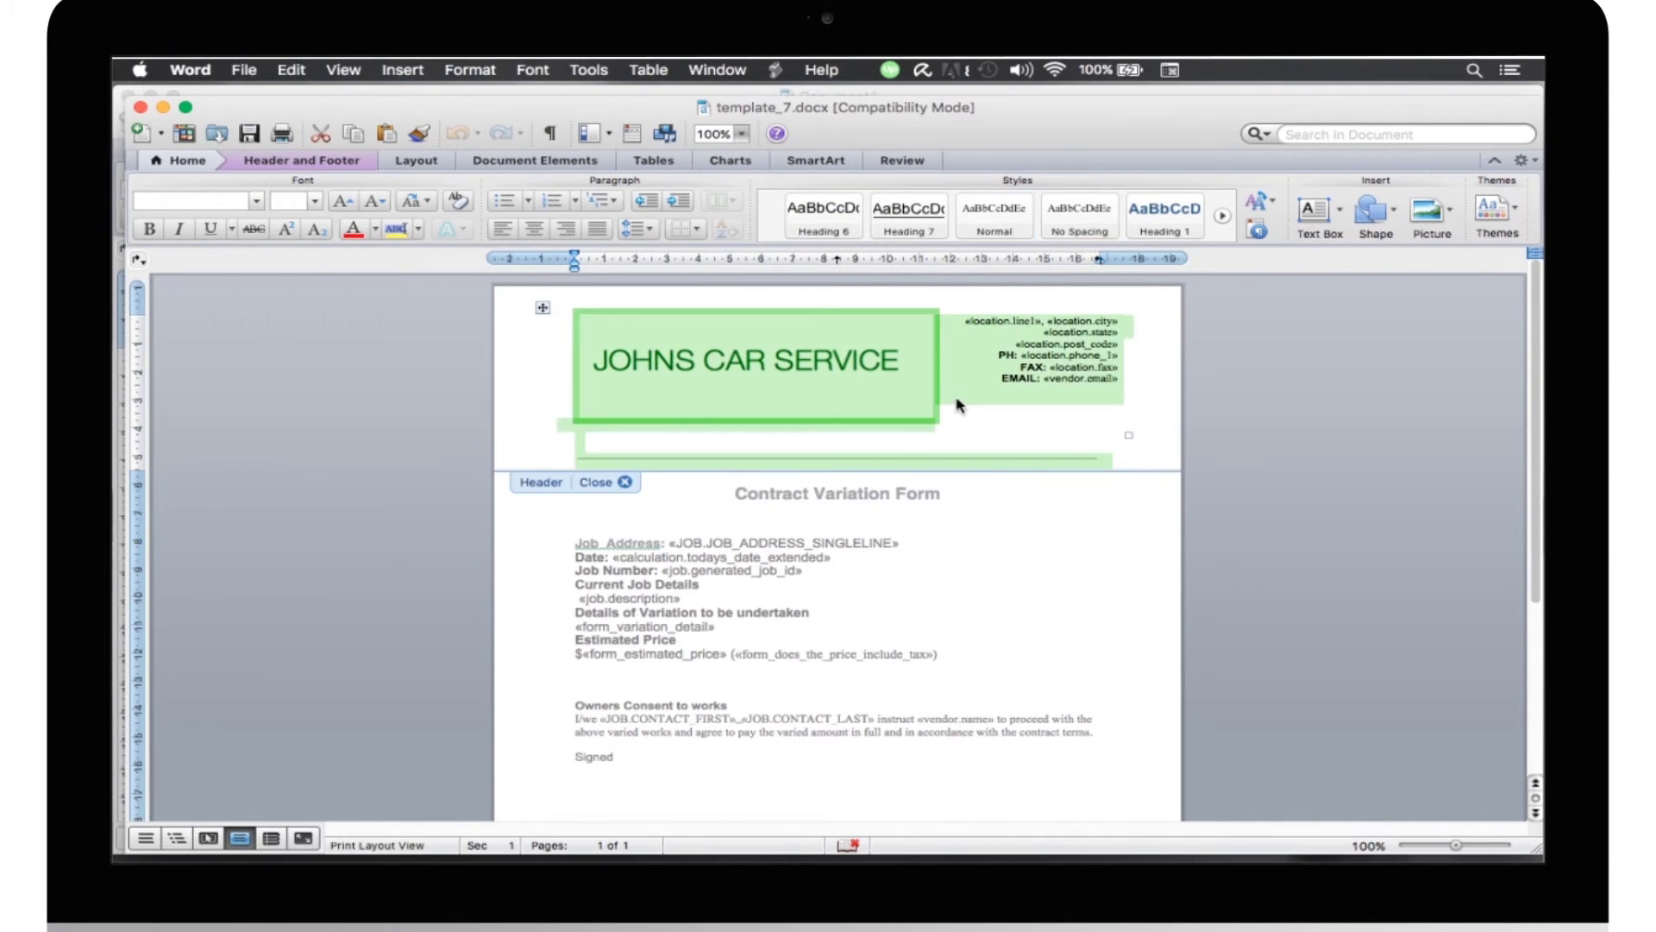
# Paste the JOHNS CAR SERVICE header from template_7.docx into the new document, showing its cell borders
pyautogui.click(293, 70)
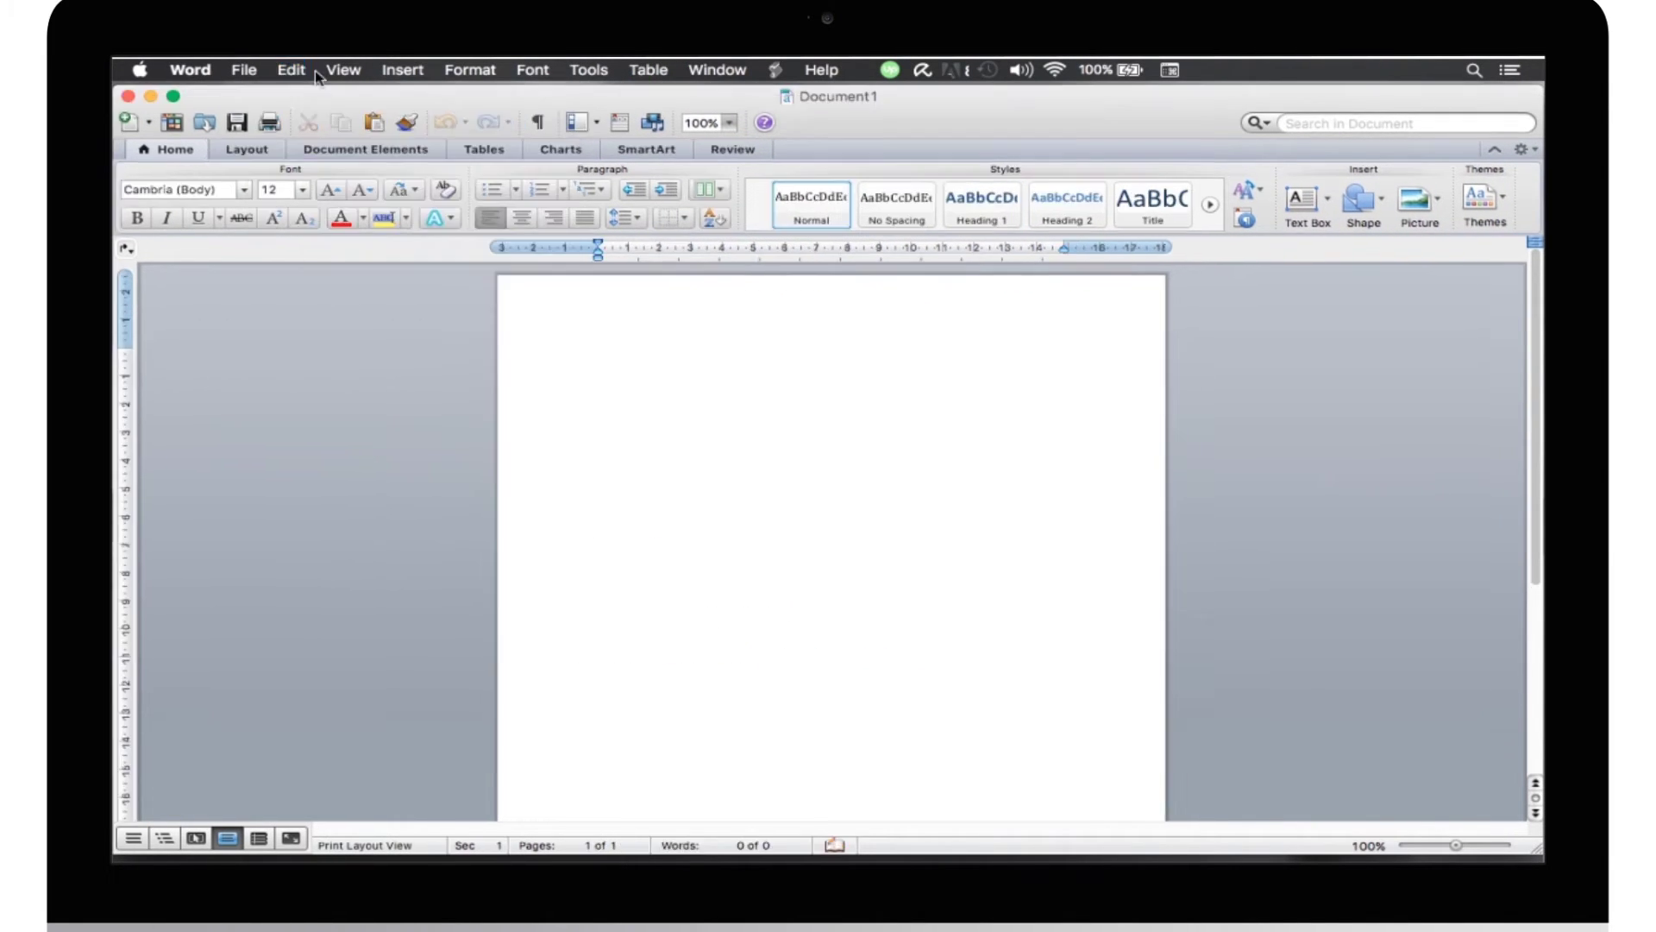
pyautogui.click(293, 70)
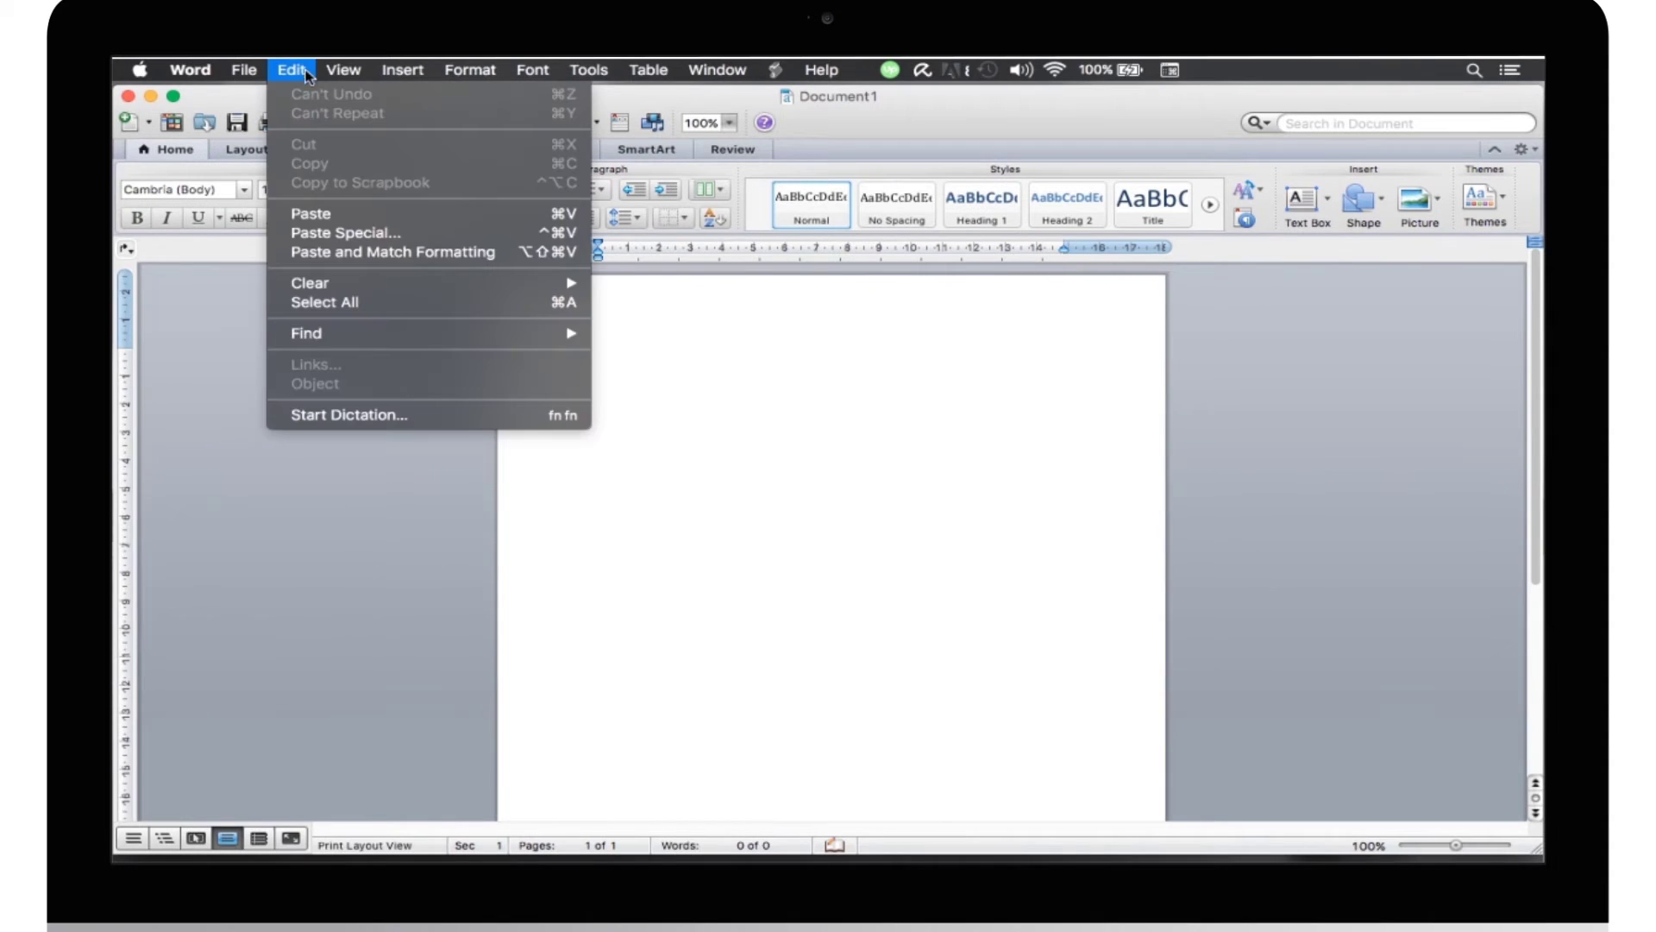
pyautogui.click(340, 215)
pyautogui.click(684, 418)
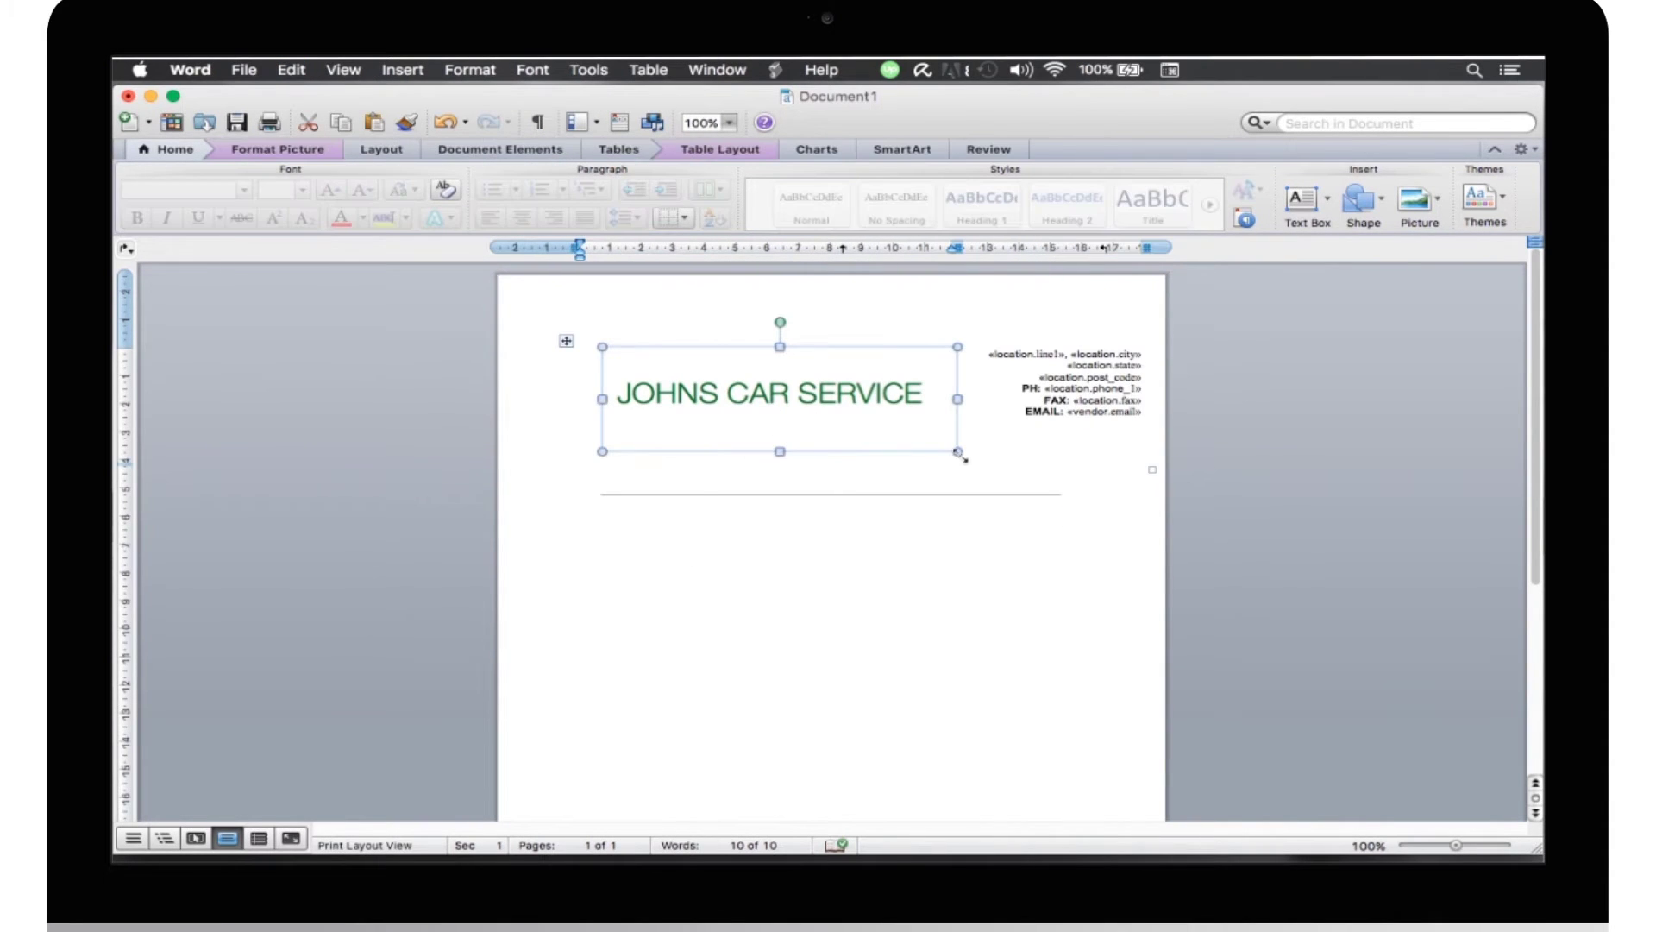
pyautogui.click(721, 148)
pyautogui.click(146, 218)
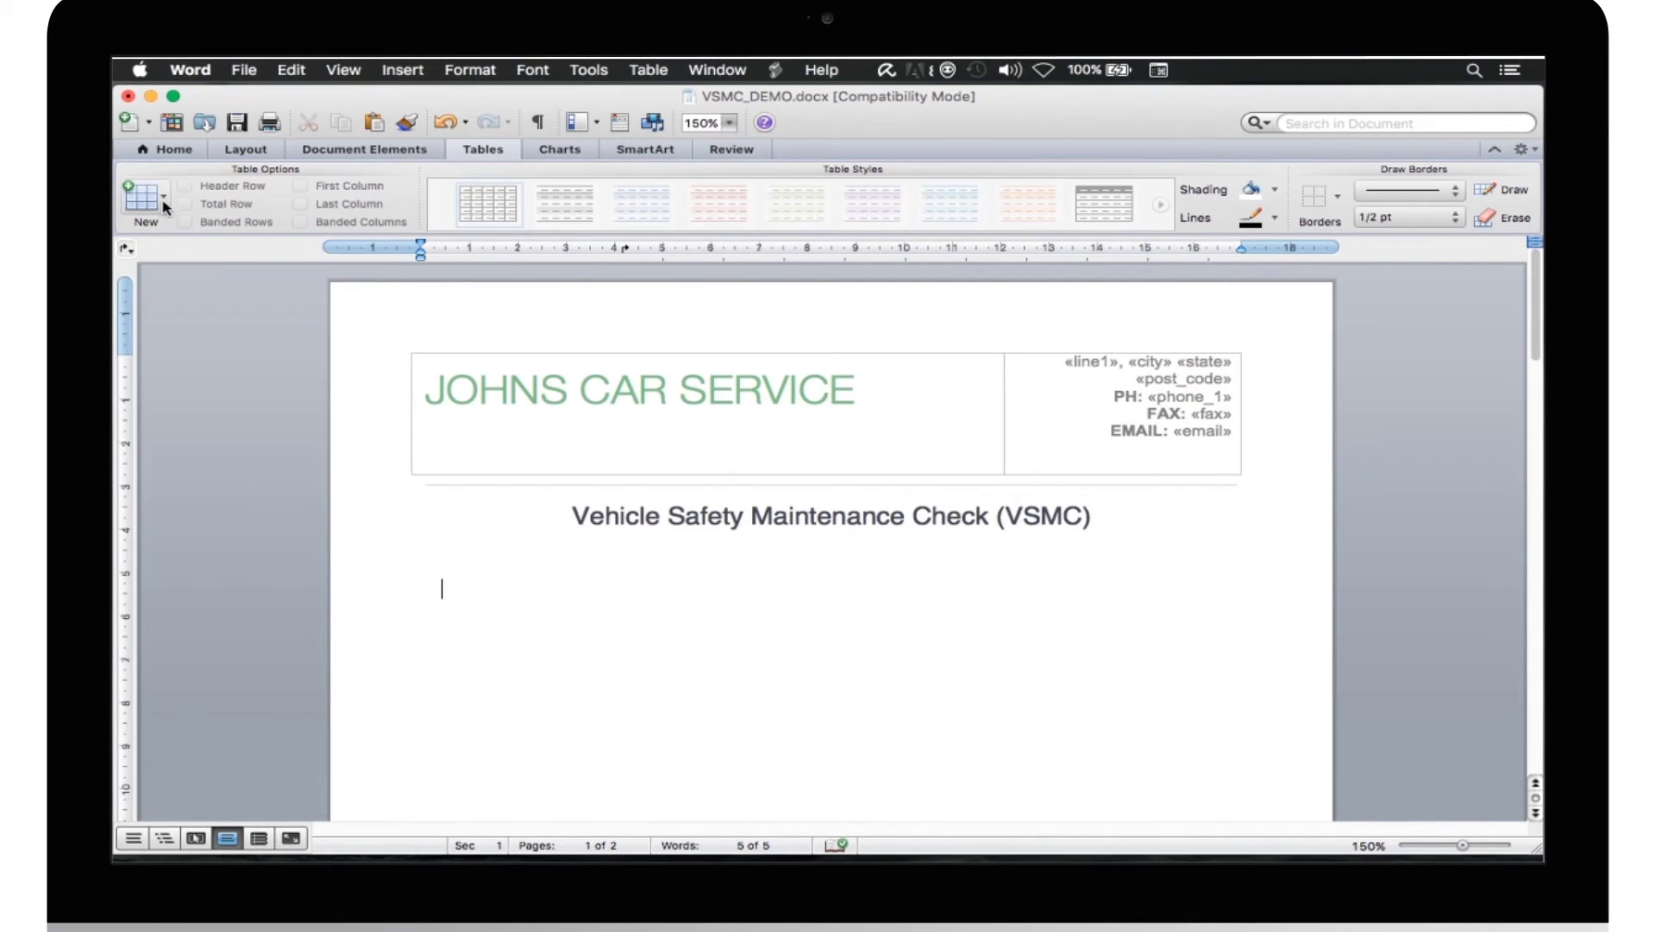
# Insert a 2x5 table and paste 'Which vehicle are you checking?' into its first cell
pyautogui.click(163, 200)
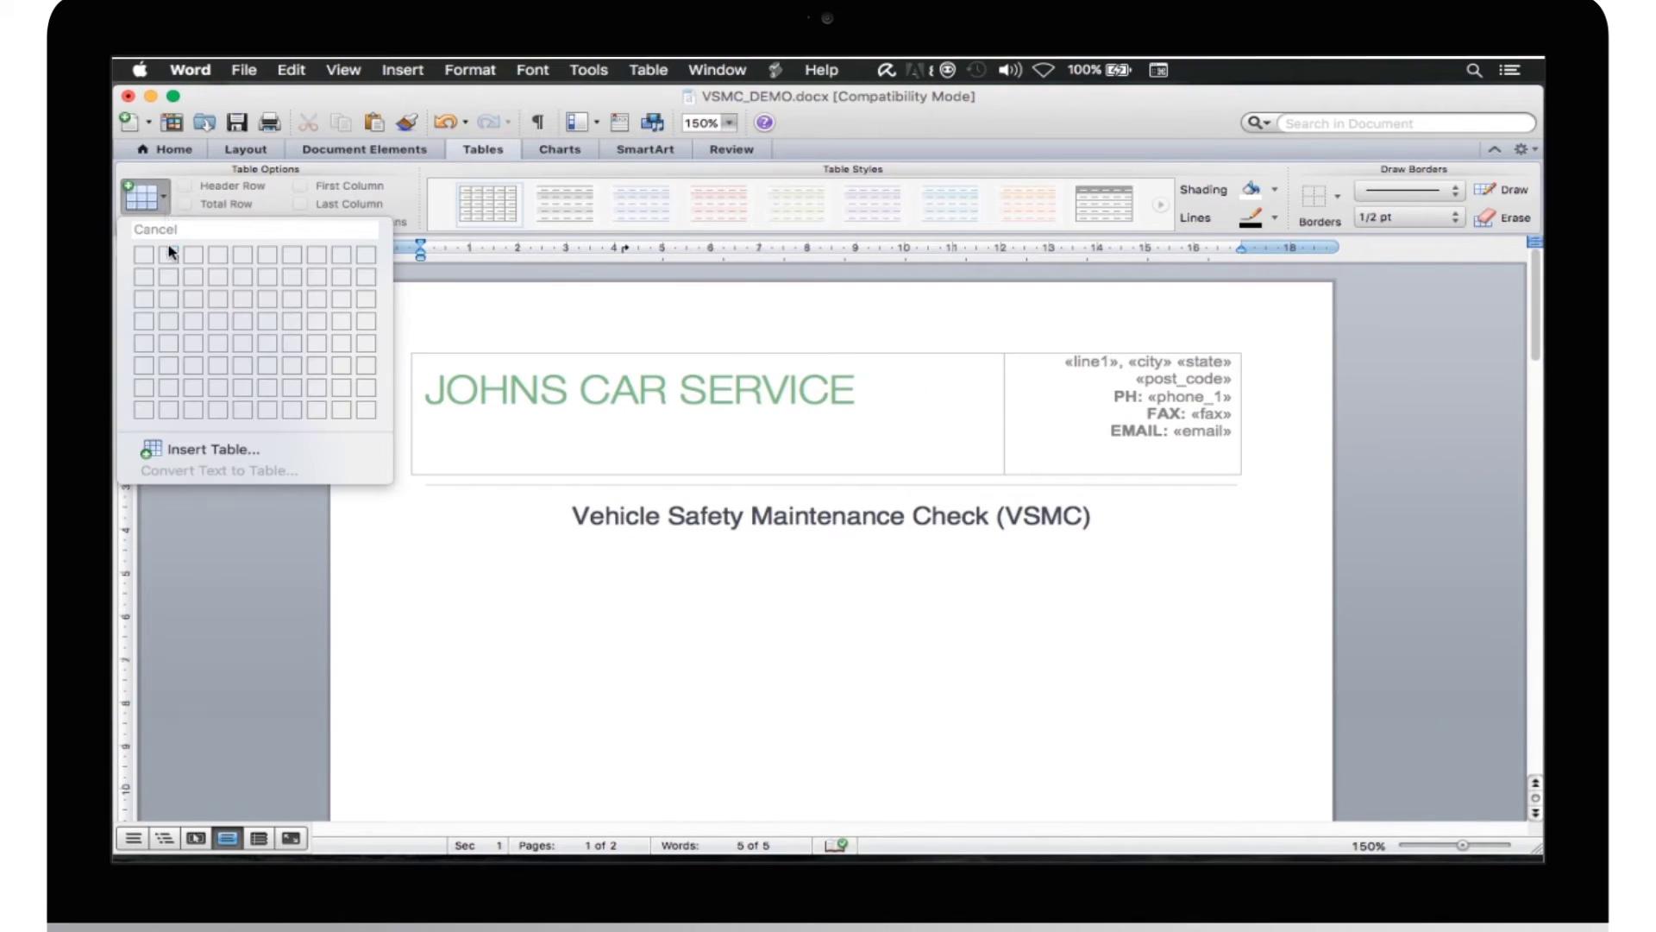
pyautogui.click(170, 350)
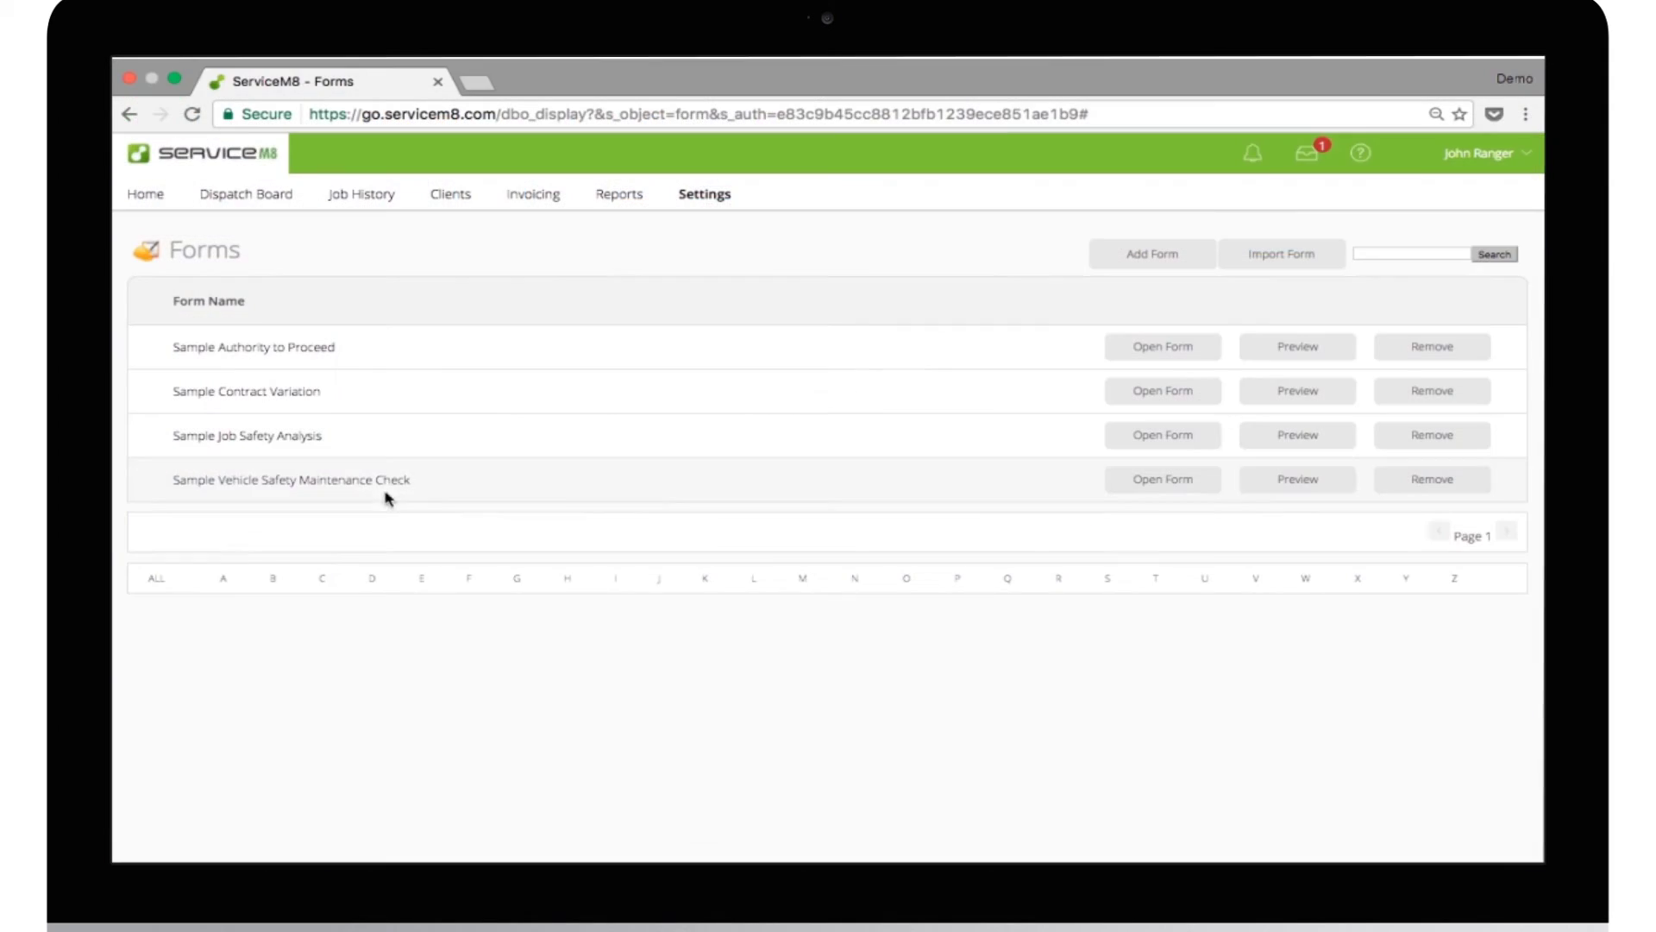
pyautogui.click(1163, 481)
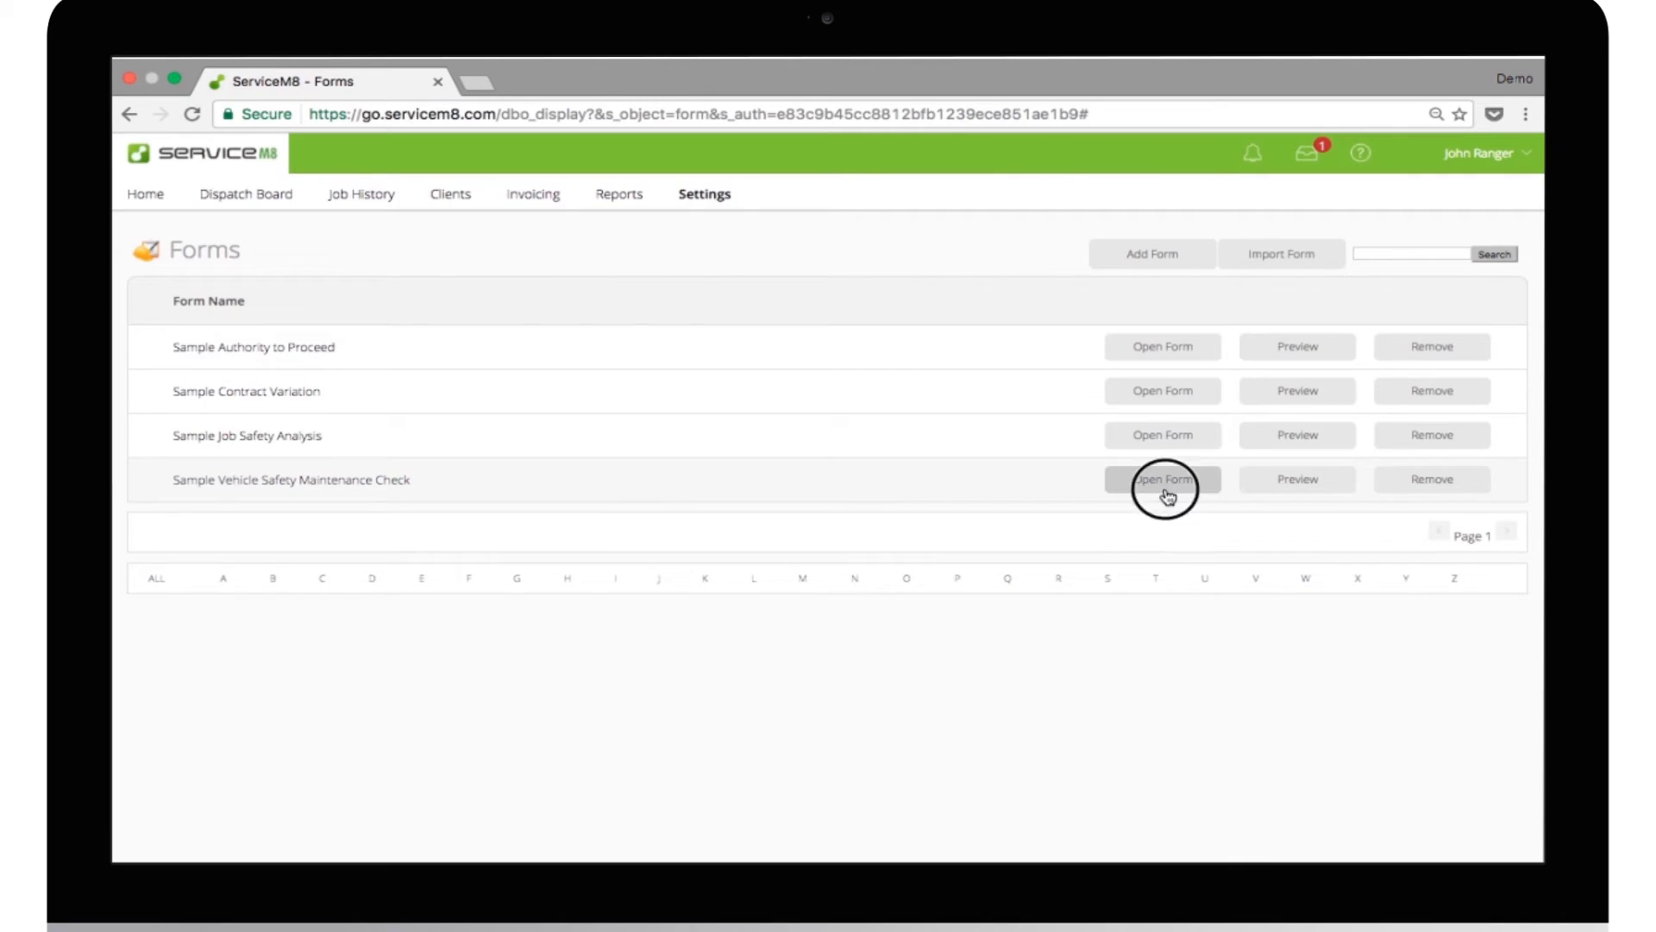
pyautogui.click(634, 398)
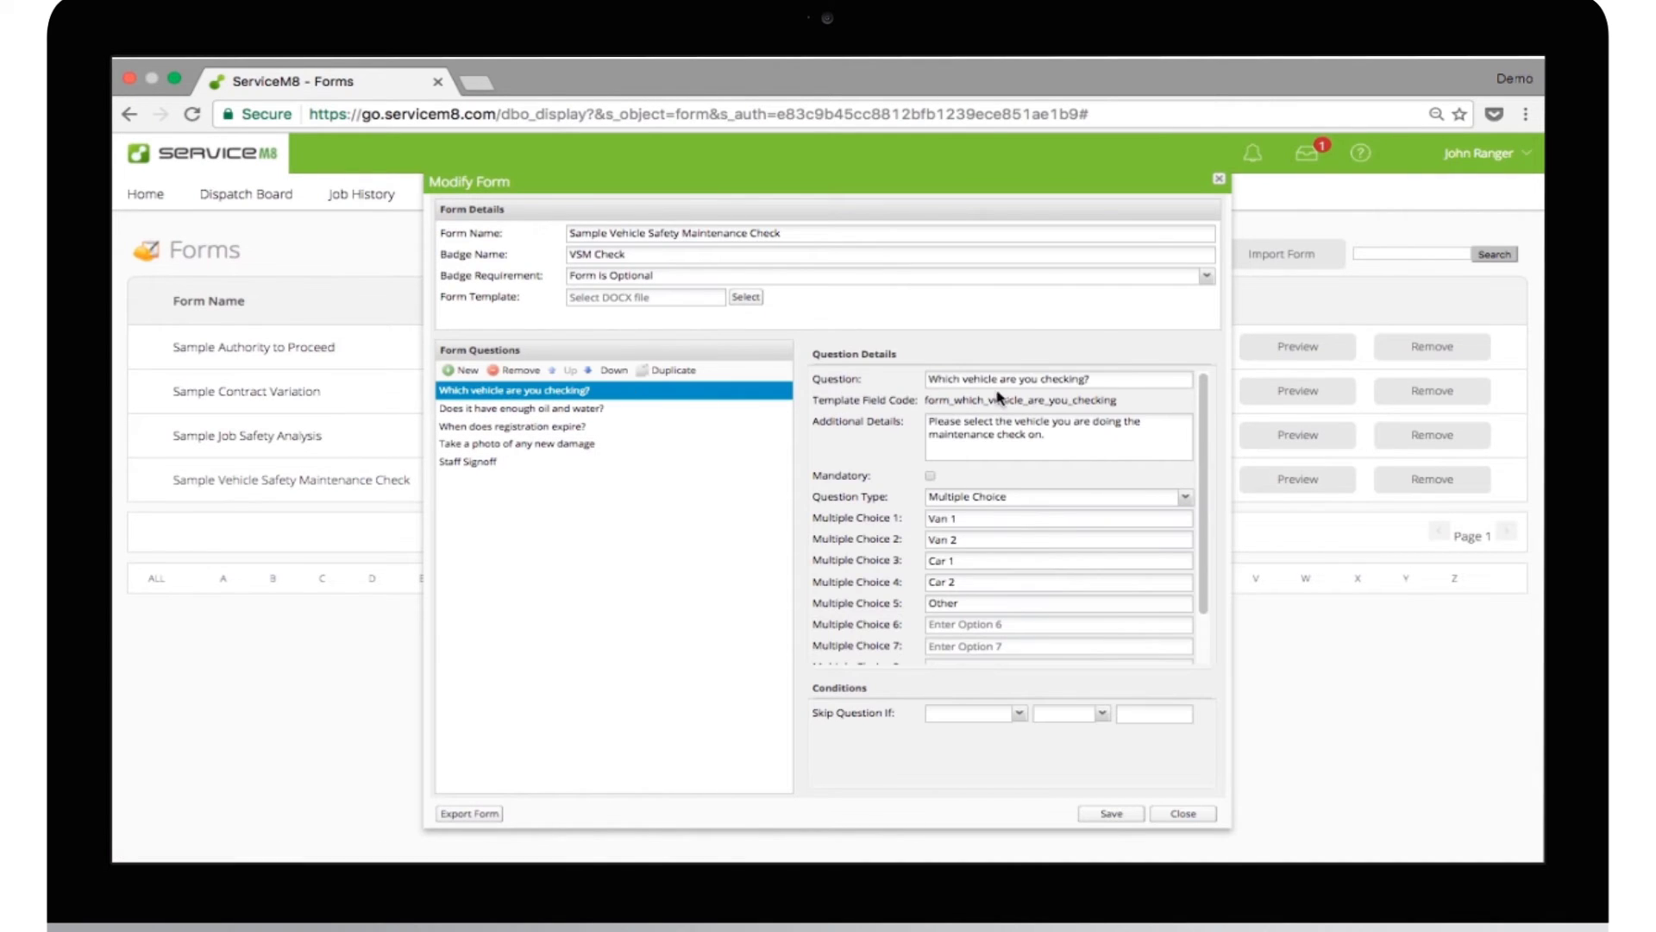
pyautogui.tripleClick(1000, 380)
pyautogui.rightClick(951, 382)
pyautogui.click(990, 488)
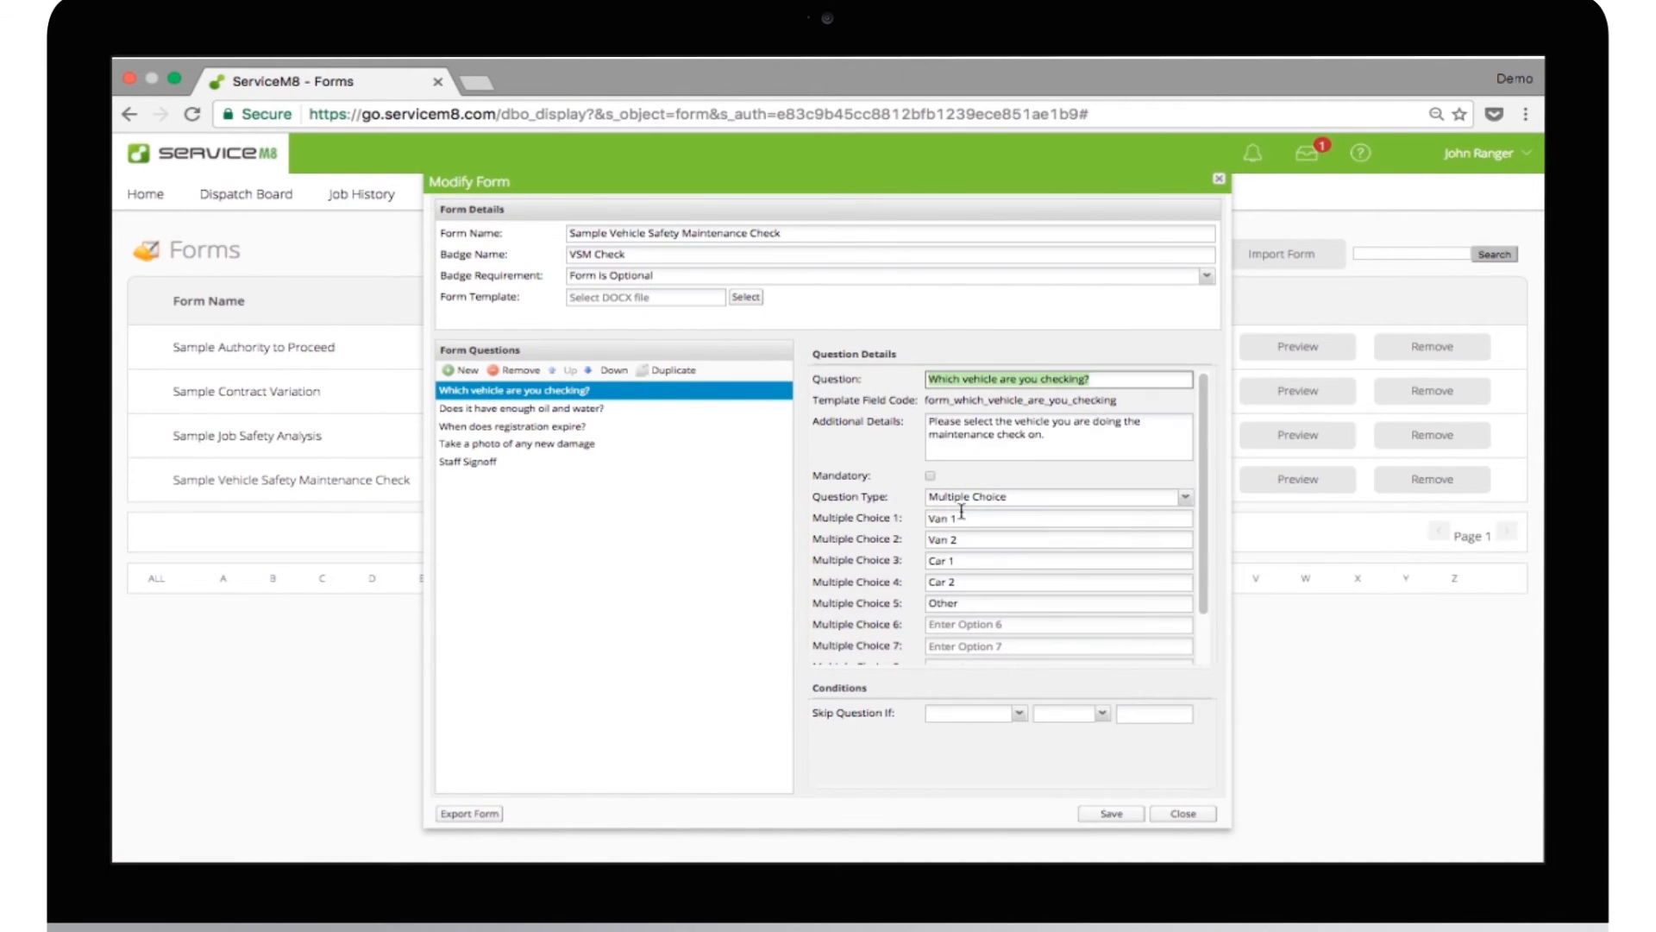
pyautogui.rightClick(543, 610)
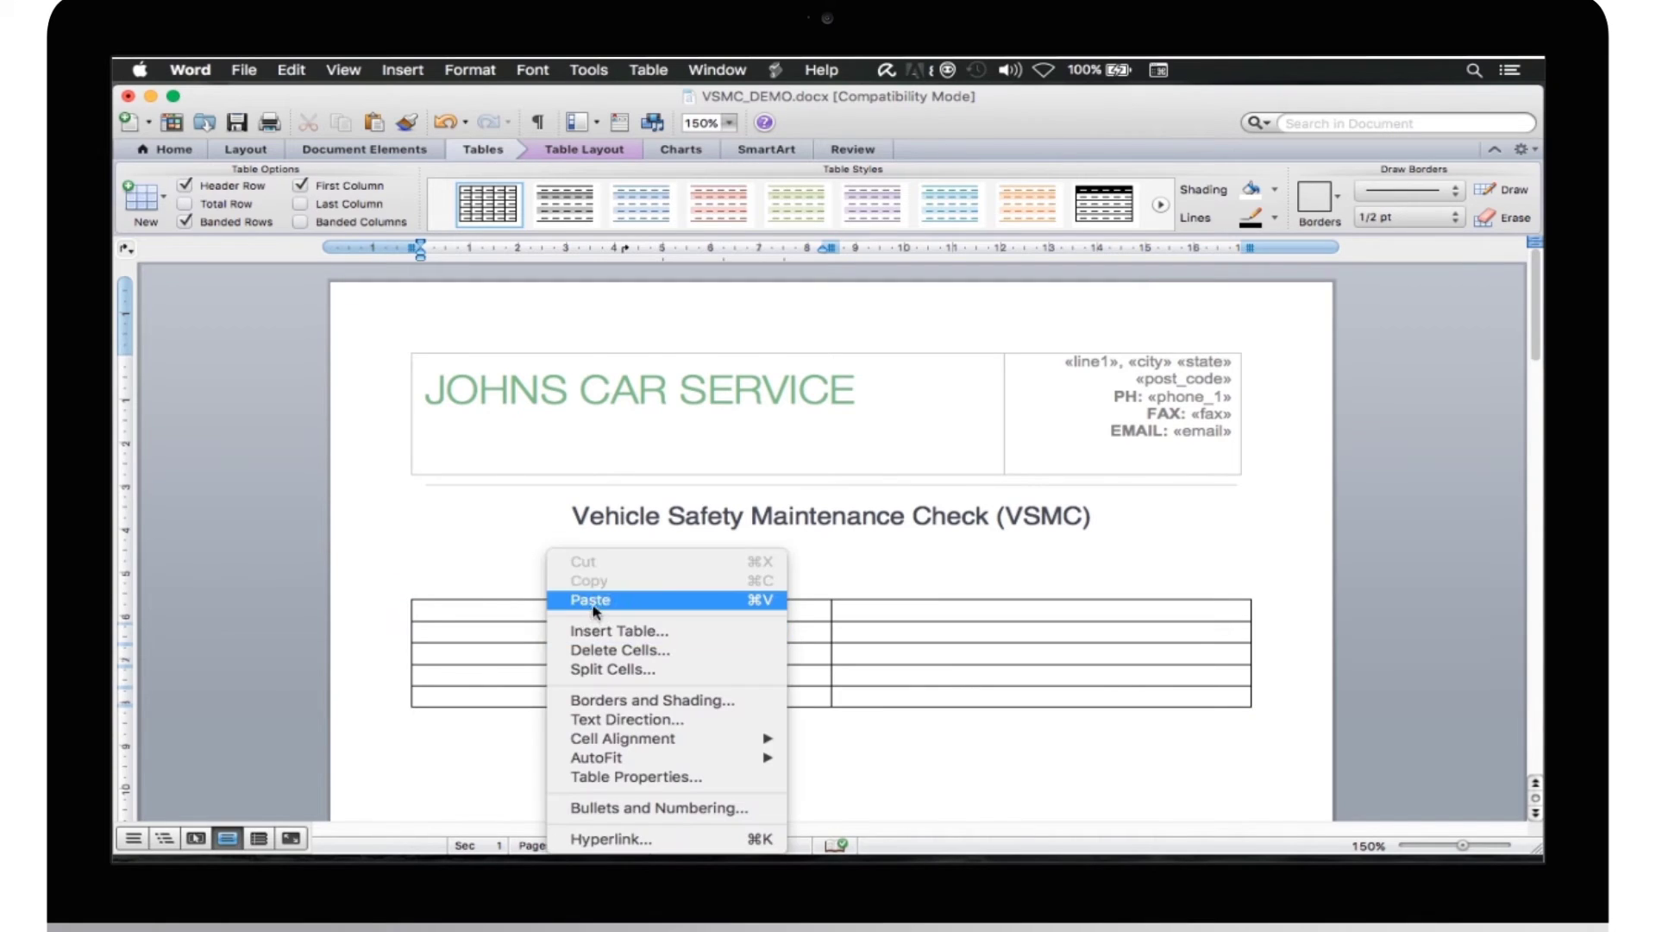
pyautogui.click(552, 610)
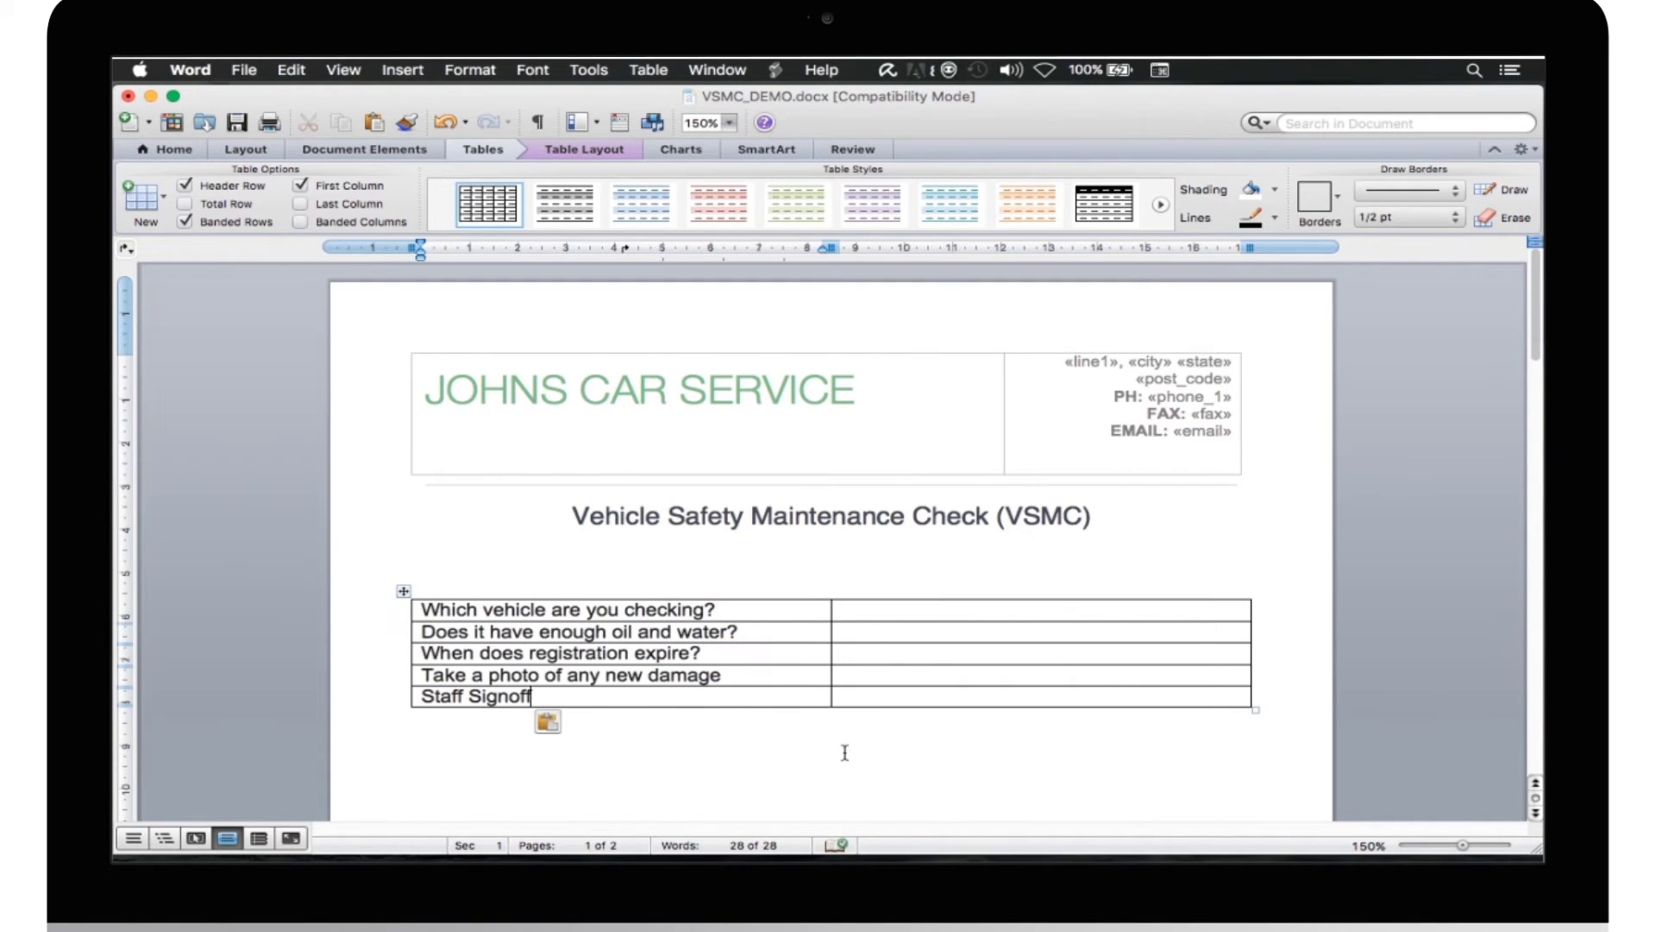
# Step out of the table, then select the cell holding the first question
pyautogui.click(904, 757)
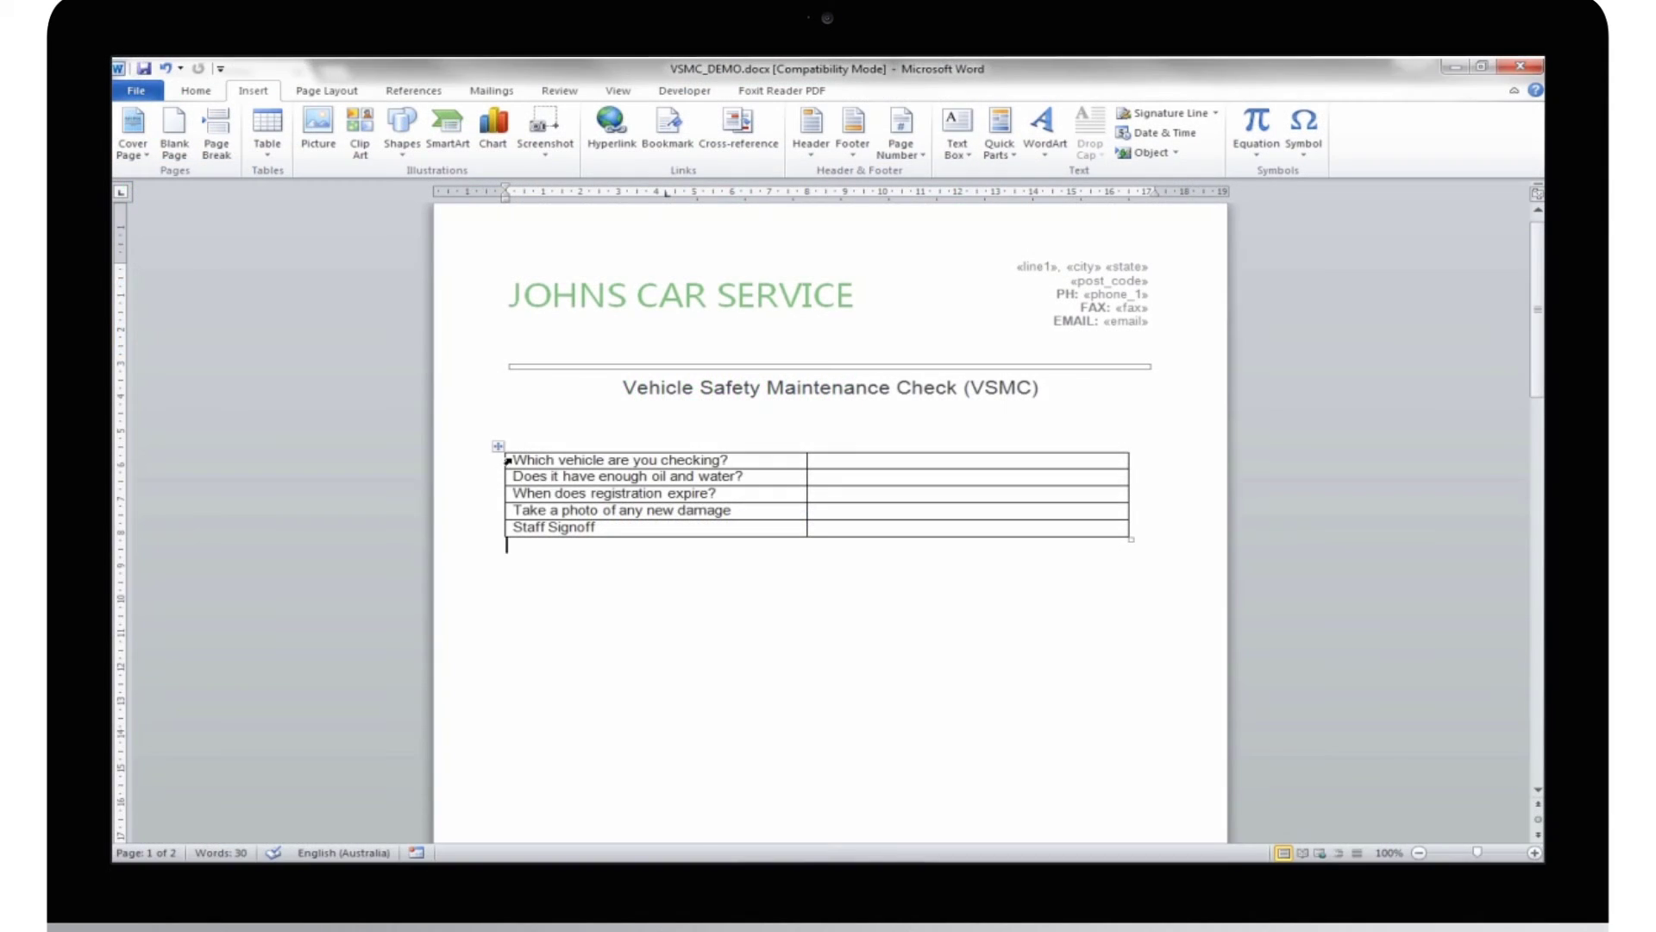
pyautogui.click(508, 461)
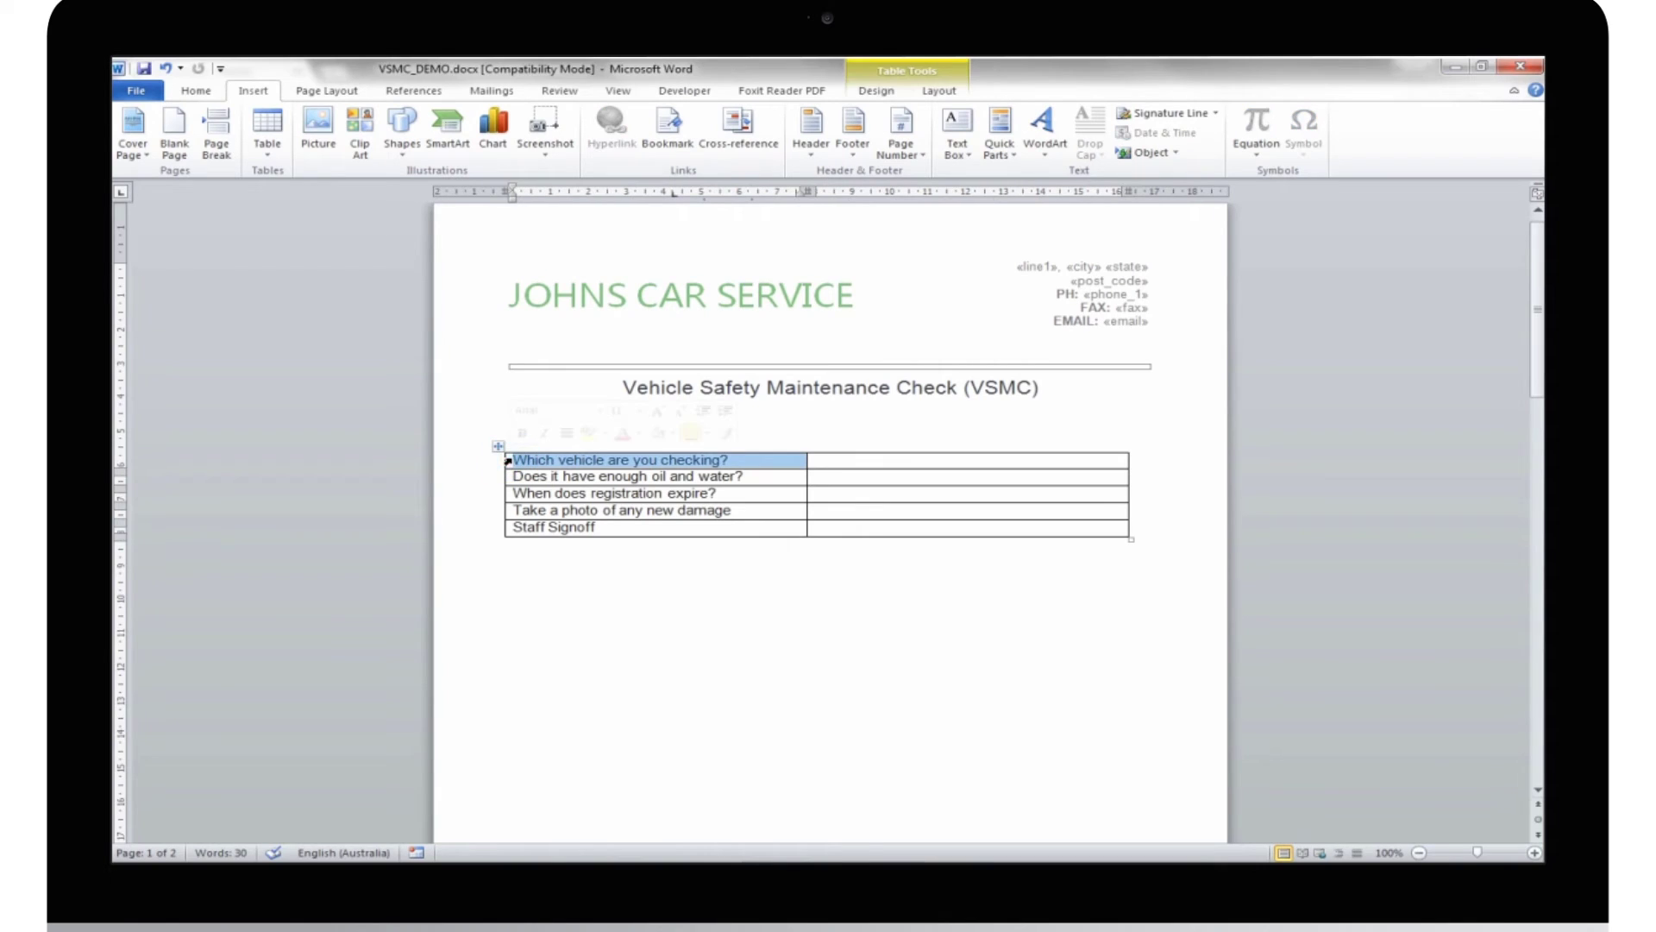
# Start a MergeField field in the answer cell beside 'Which vehicle are you checking?'
pyautogui.click(841, 461)
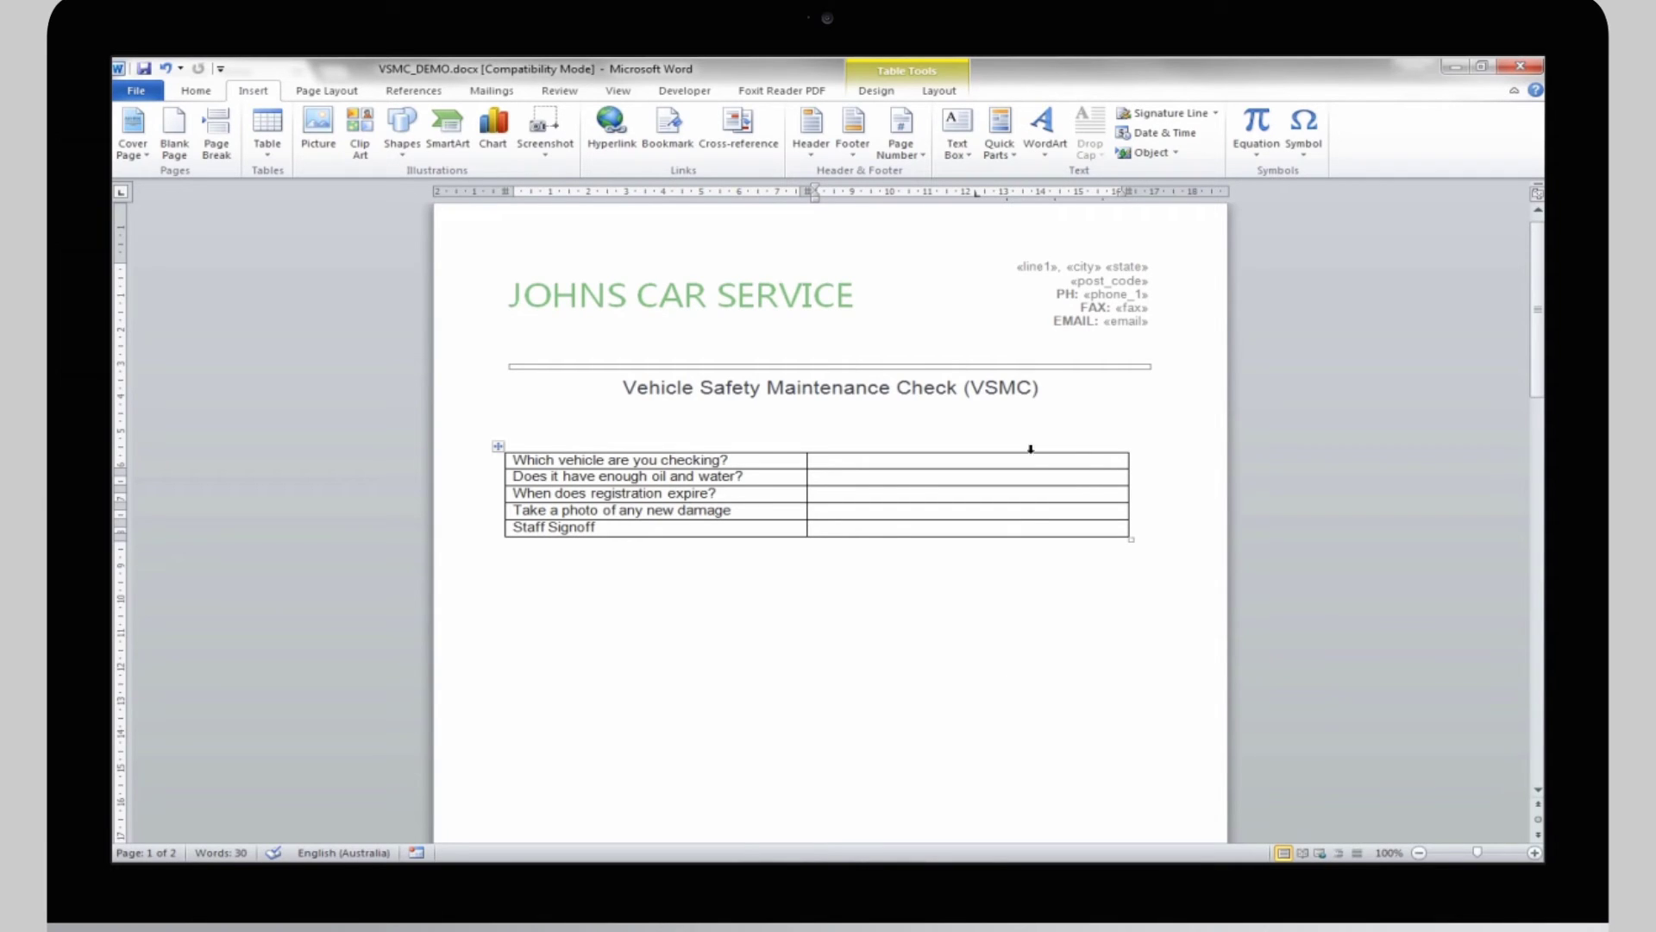
pyautogui.click(1003, 154)
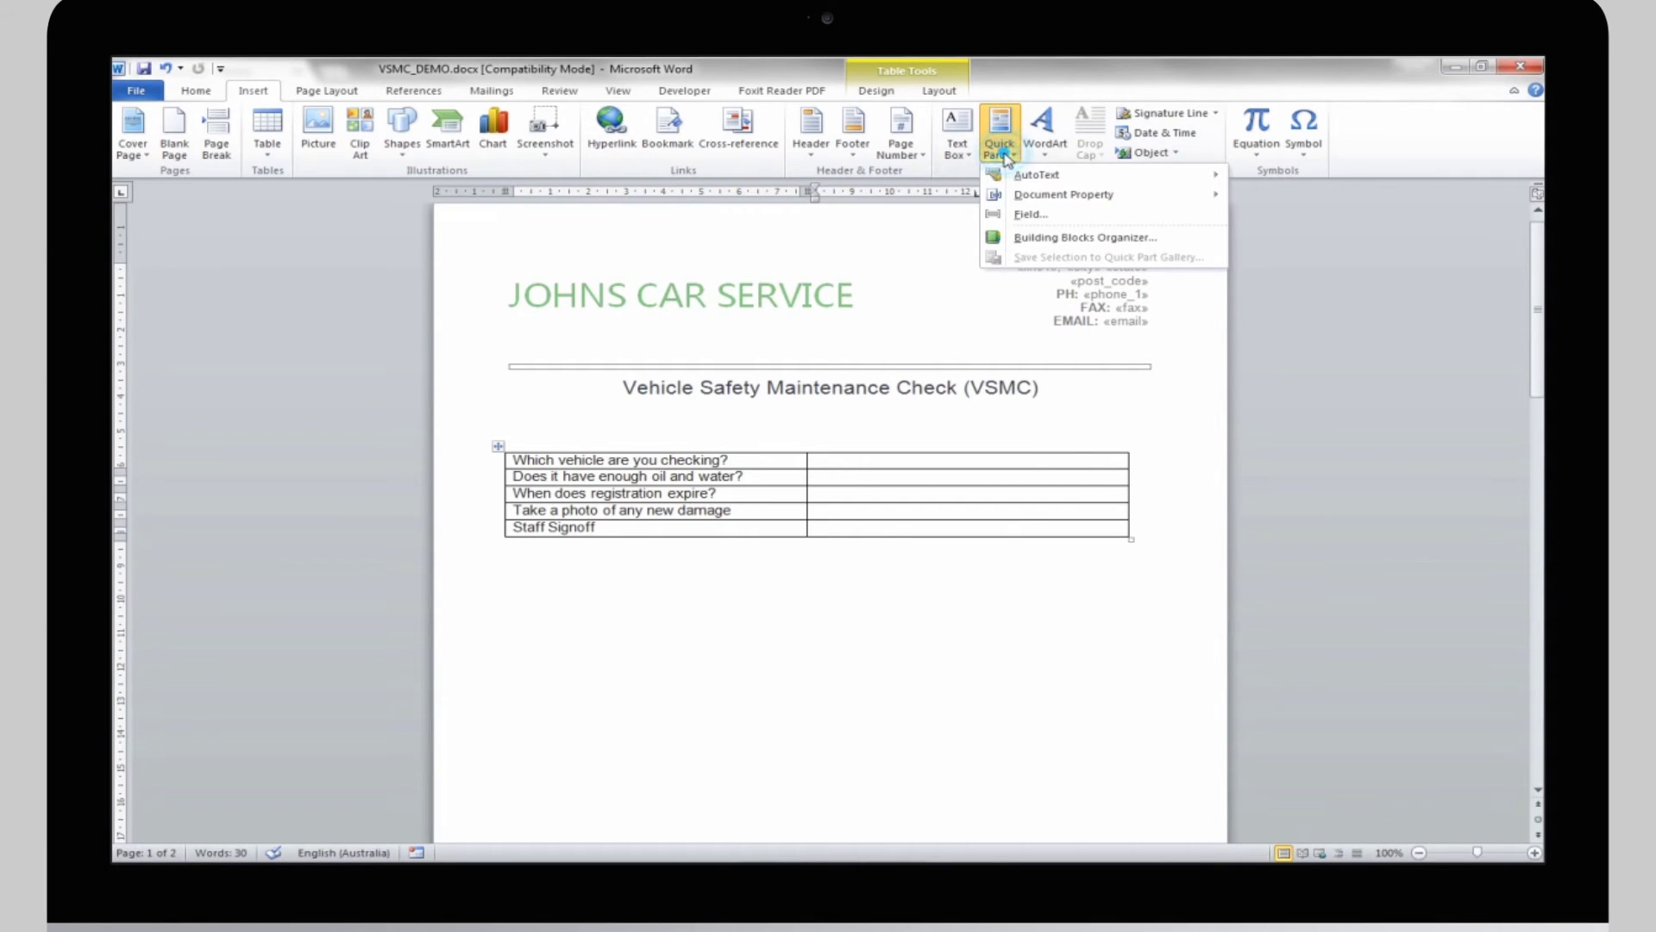
pyautogui.click(1051, 216)
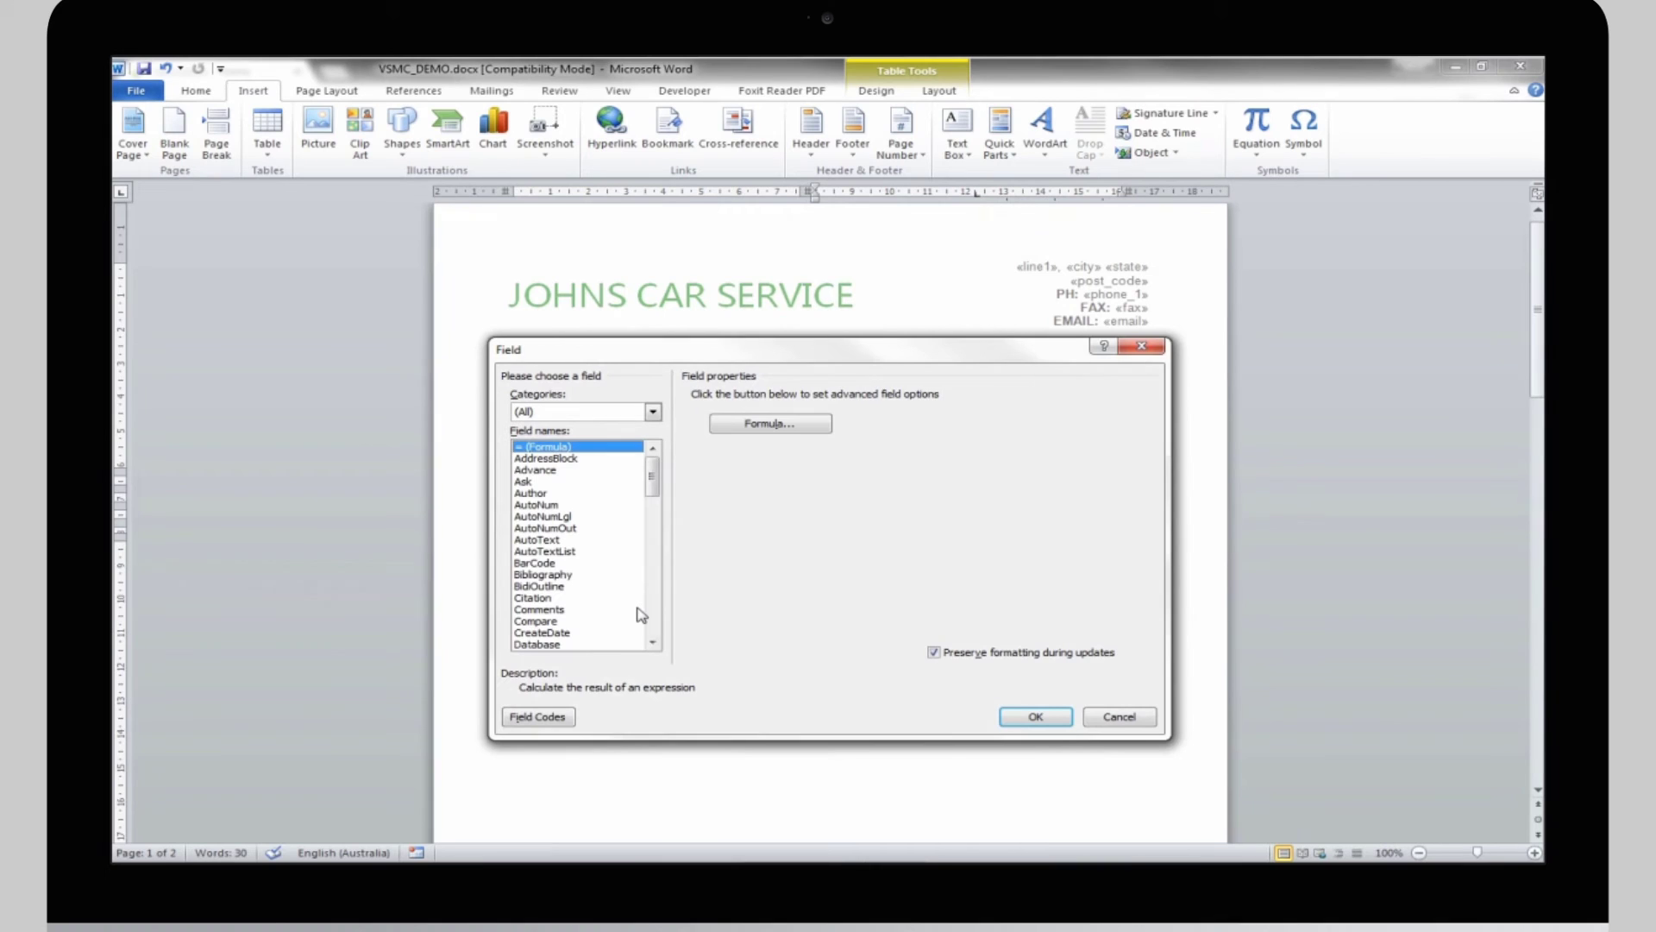
pyautogui.press('m')
pyautogui.scroll(-2, 651, 535)
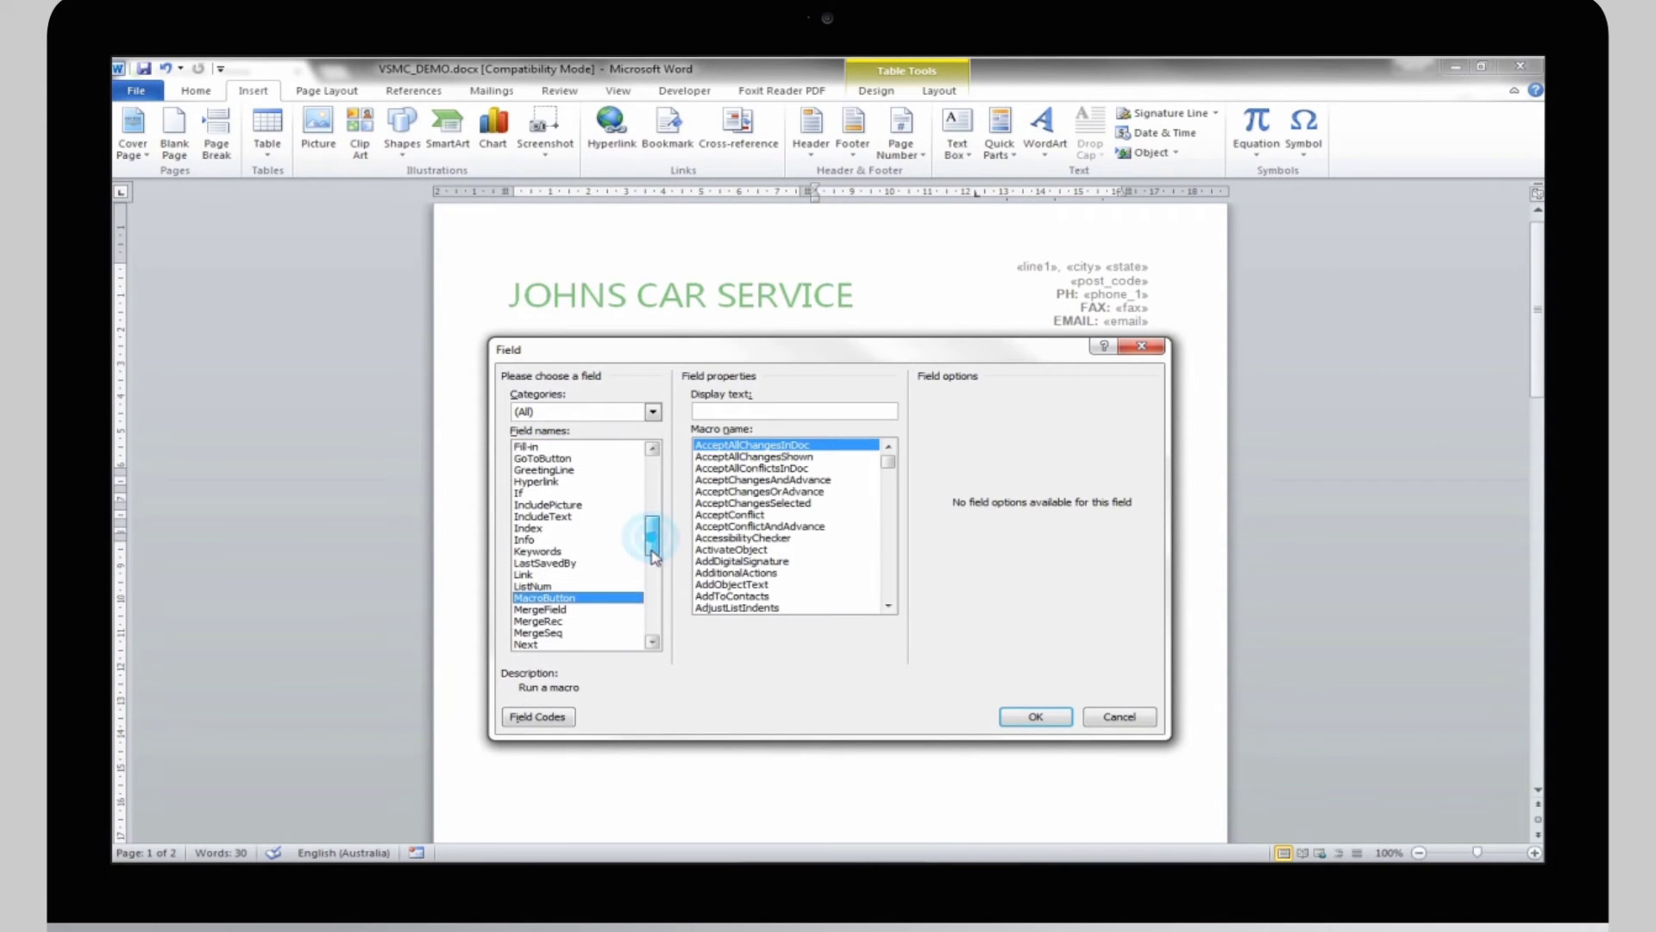
pyautogui.click(603, 587)
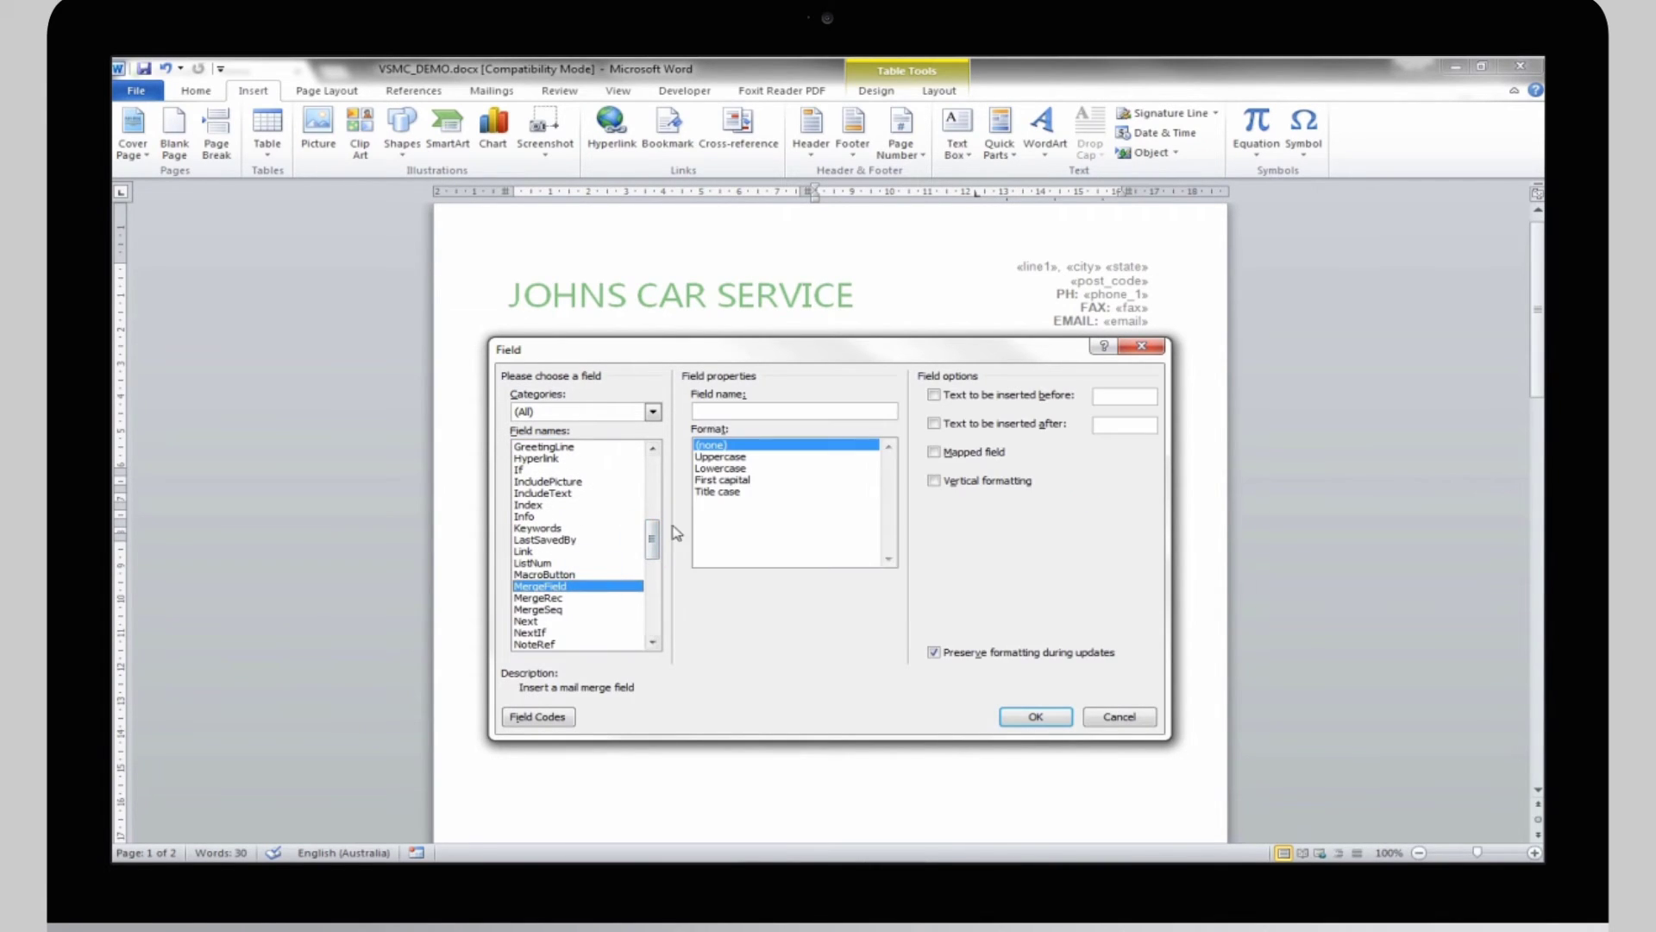
pyautogui.click(735, 410)
# Copy the first question's template field code form_which_vehicle_are_you_checking from ServiceM8 for Word's Field dialog
pyautogui.hotkey('alt', 'Tab')
pyautogui.hotkey('alt', 'Tab')
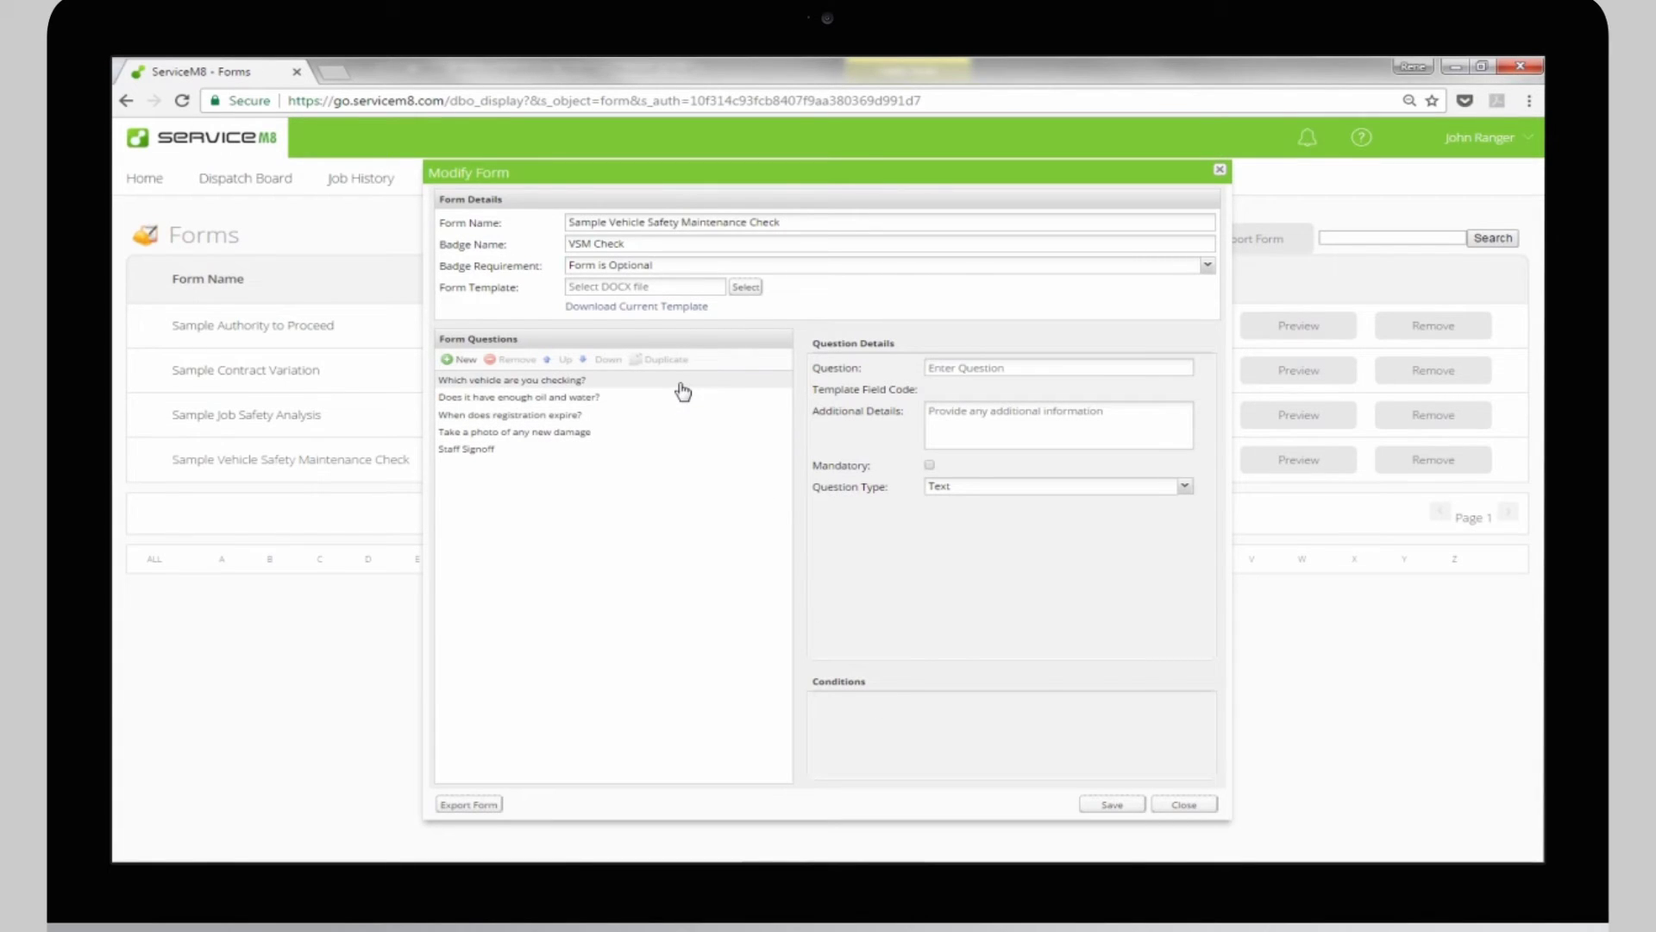
pyautogui.click(679, 380)
pyautogui.moveTo(926, 391); pyautogui.dragTo(1122, 397)
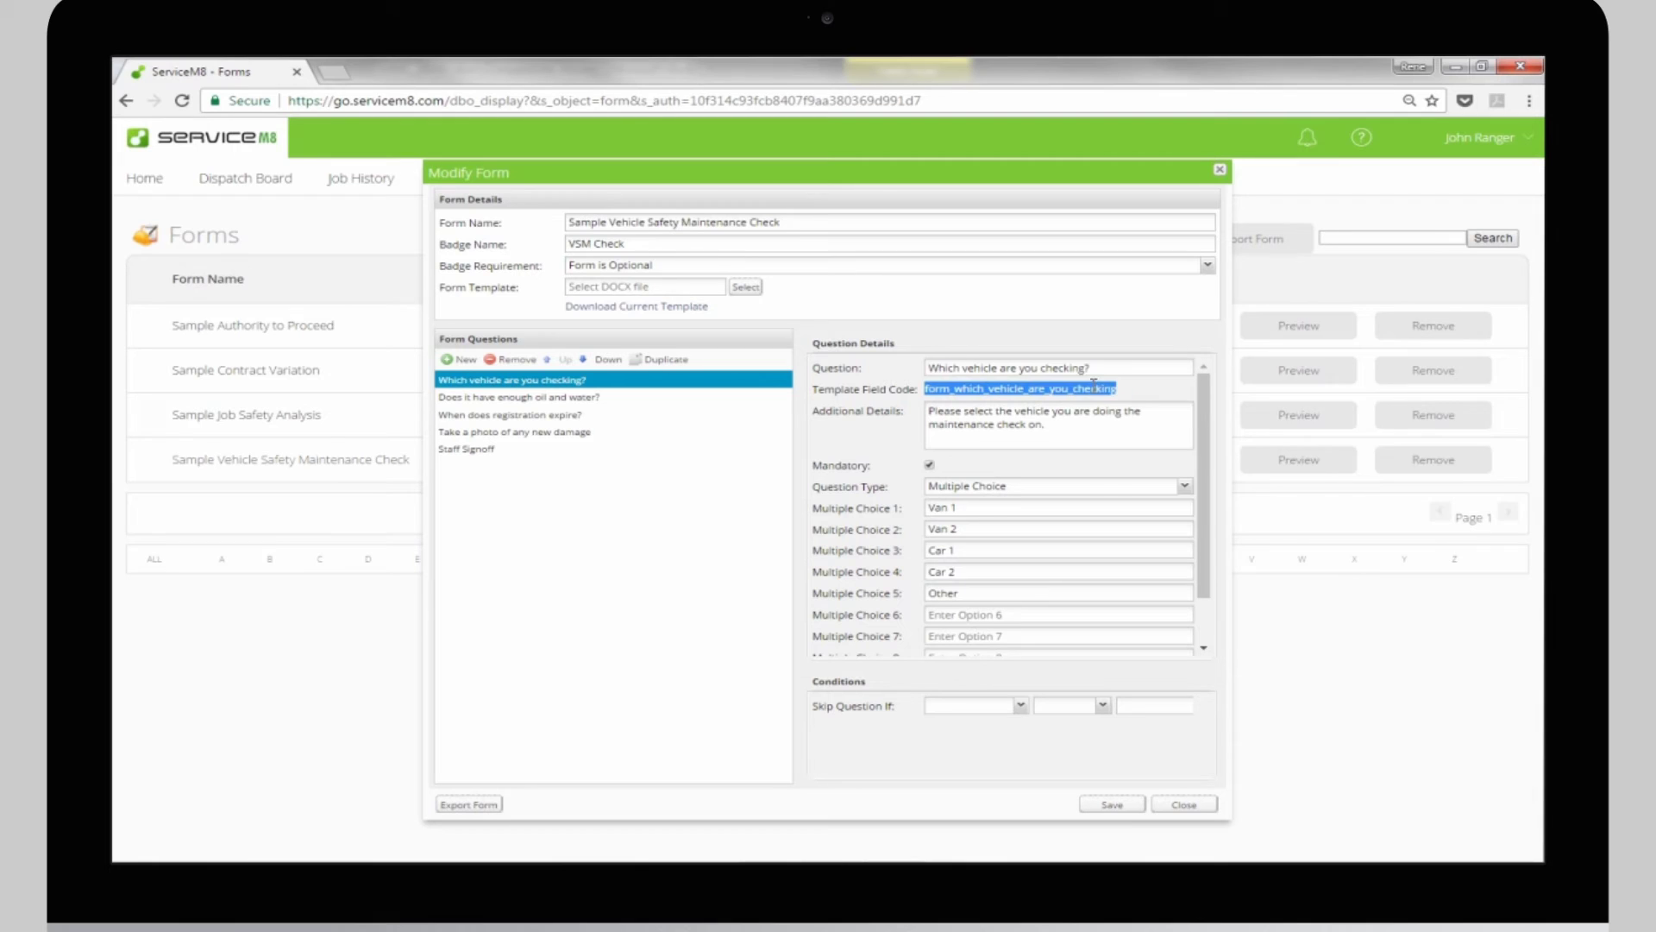
pyautogui.rightClick(1094, 385)
pyautogui.click(1121, 398)
pyautogui.hotkey('alt', 'Tab')
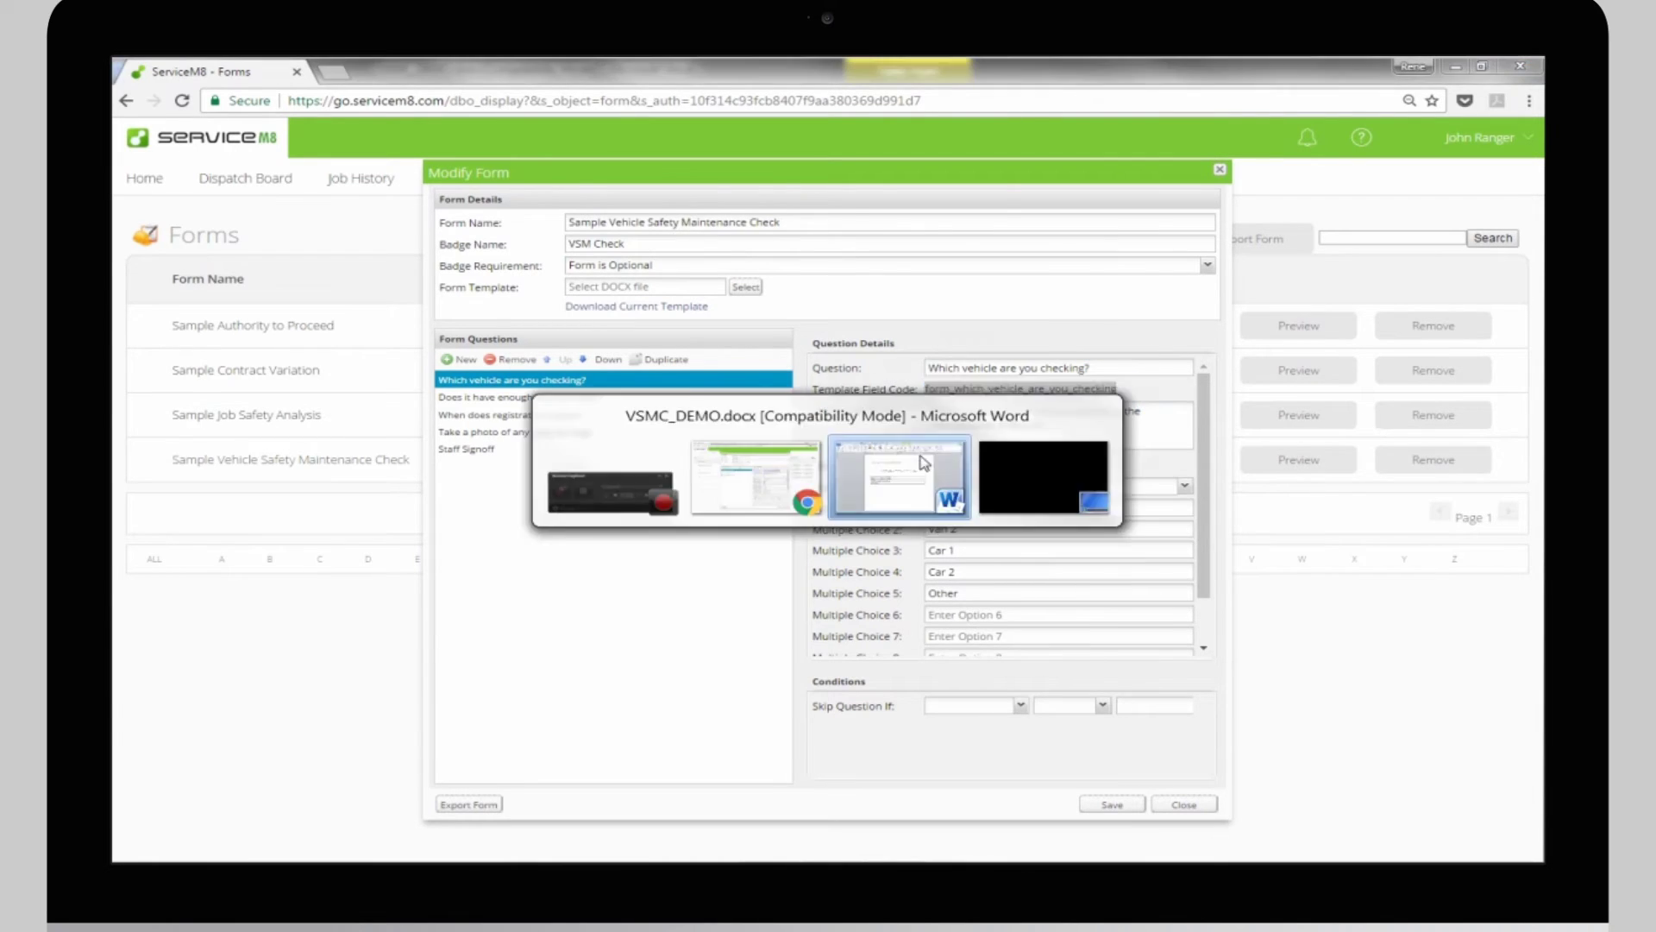
pyautogui.rightClick(769, 410)
# Paste form_which_vehicle_are_you_checking as the field name and insert it into the first answer cell
pyautogui.click(815, 463)
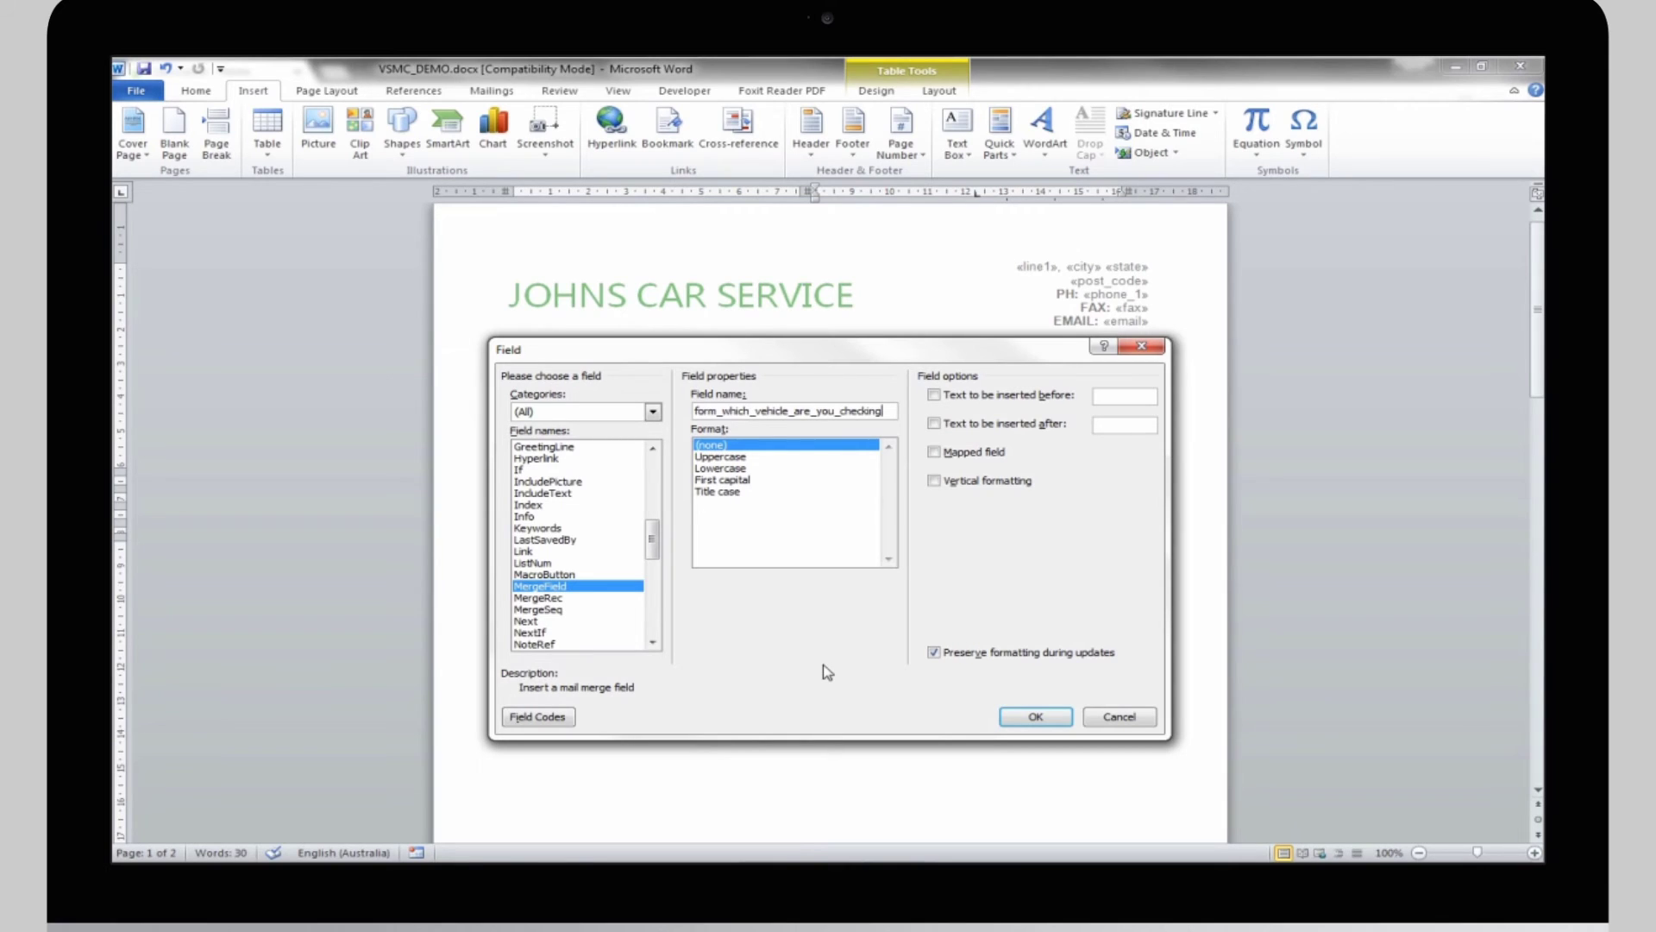
pyautogui.click(1036, 718)
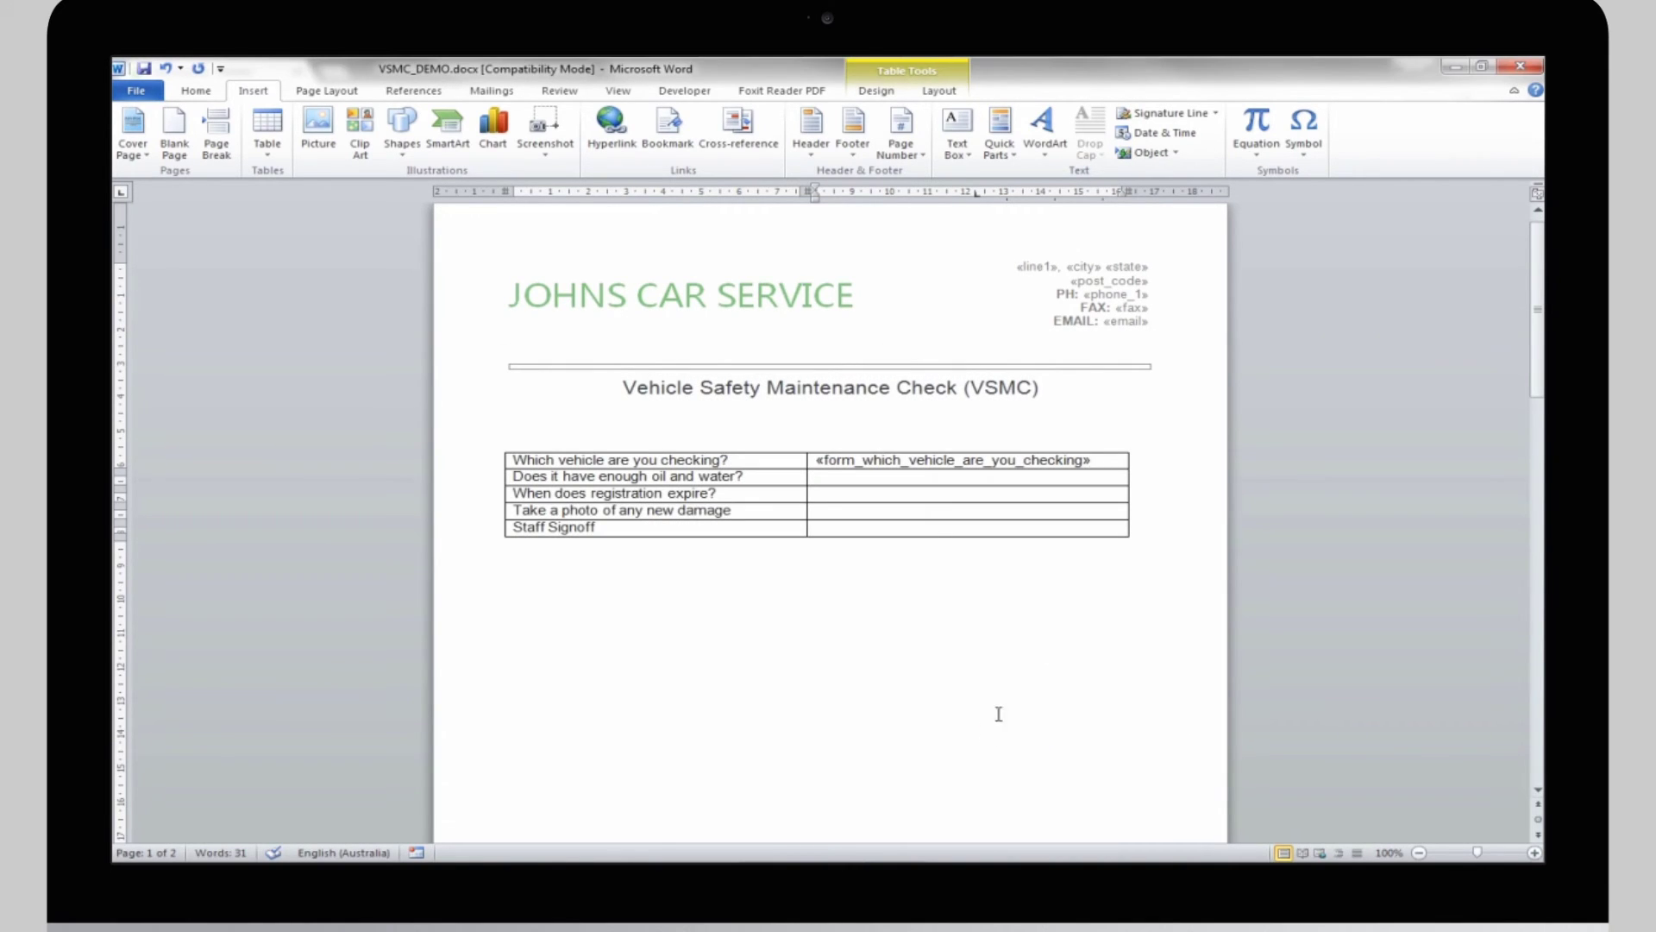
pyautogui.click(806, 462)
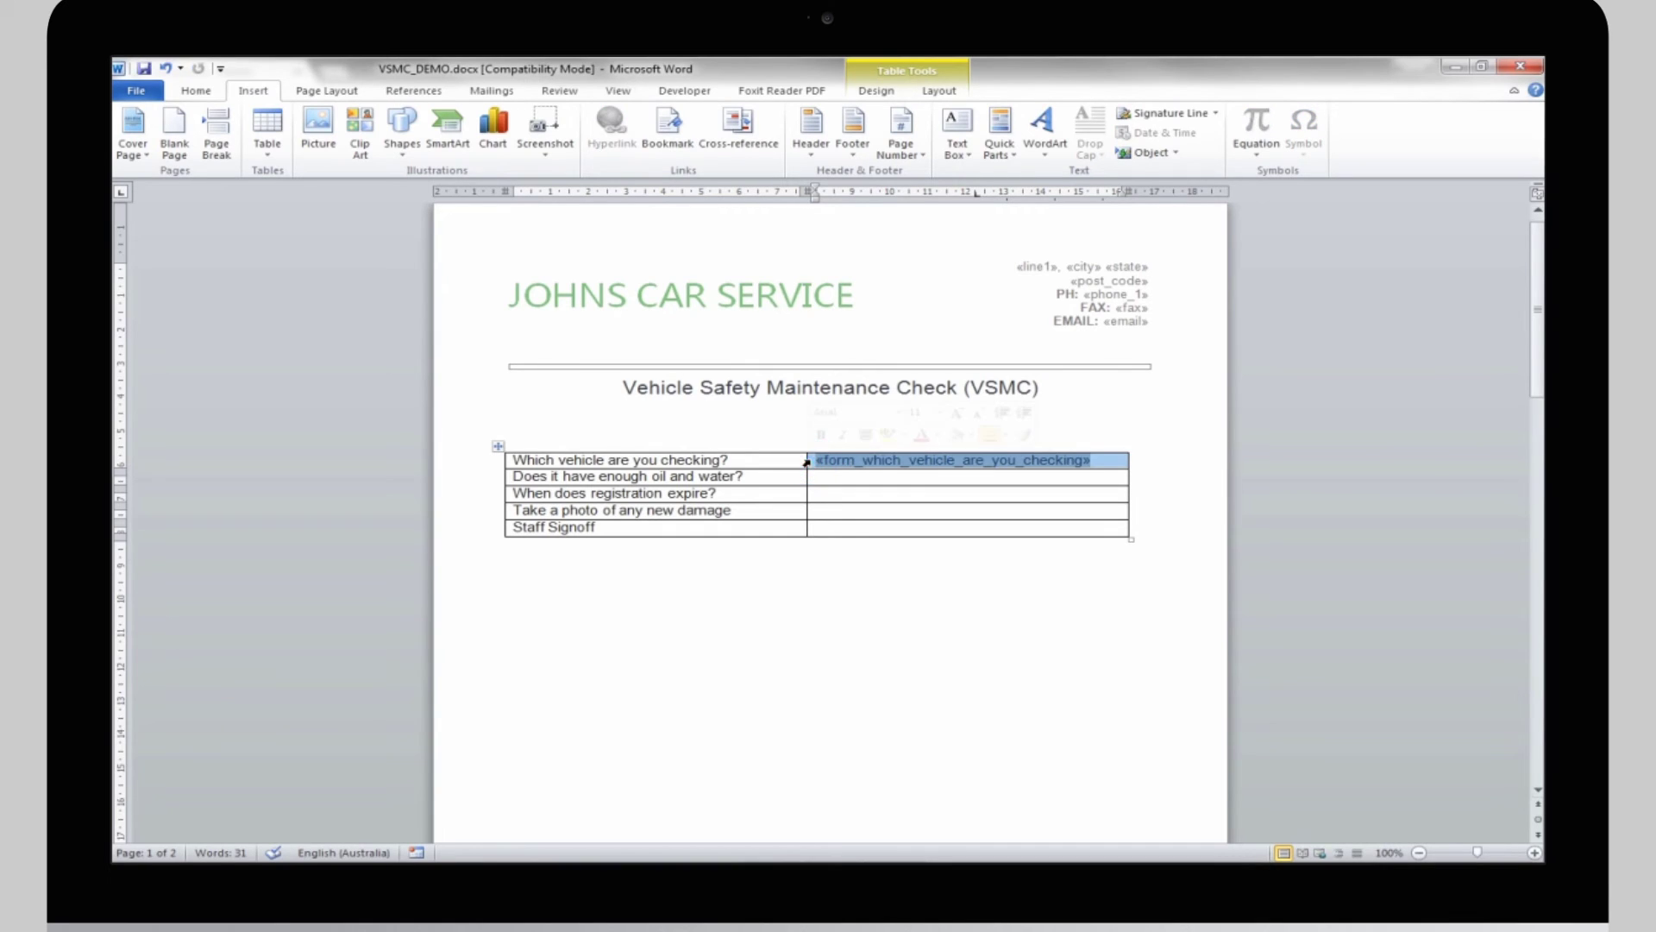
pyautogui.click(803, 671)
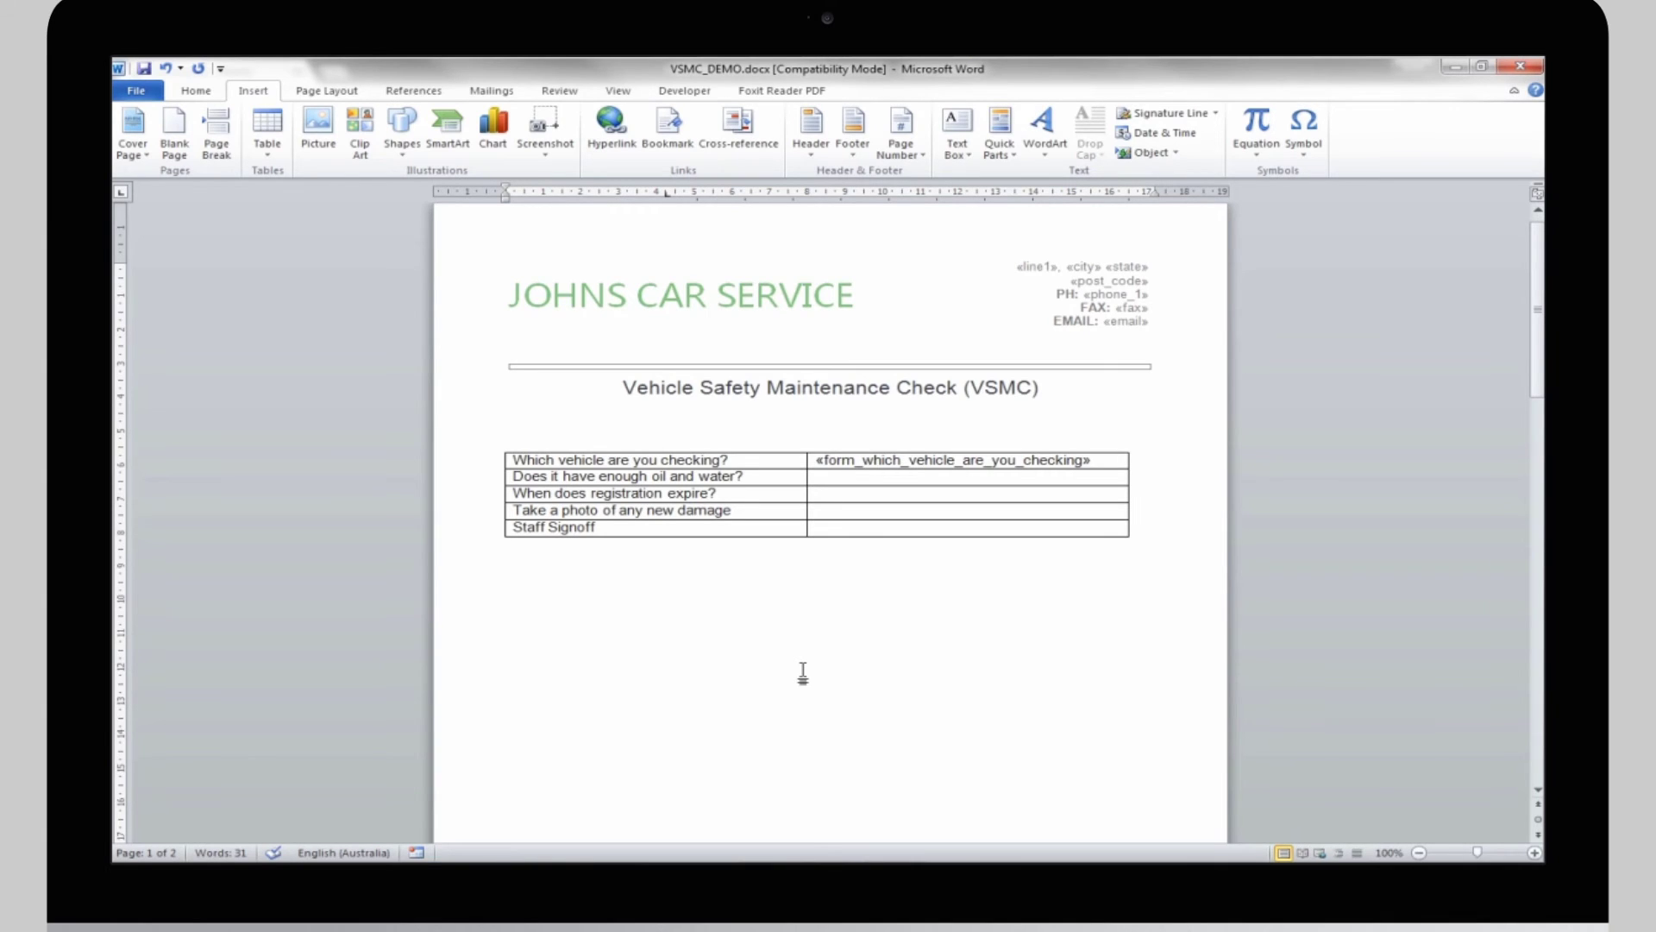
# Duplicate the vehicle merge field into the oil-and-water answer cell and open its field settings
pyautogui.click(819, 491)
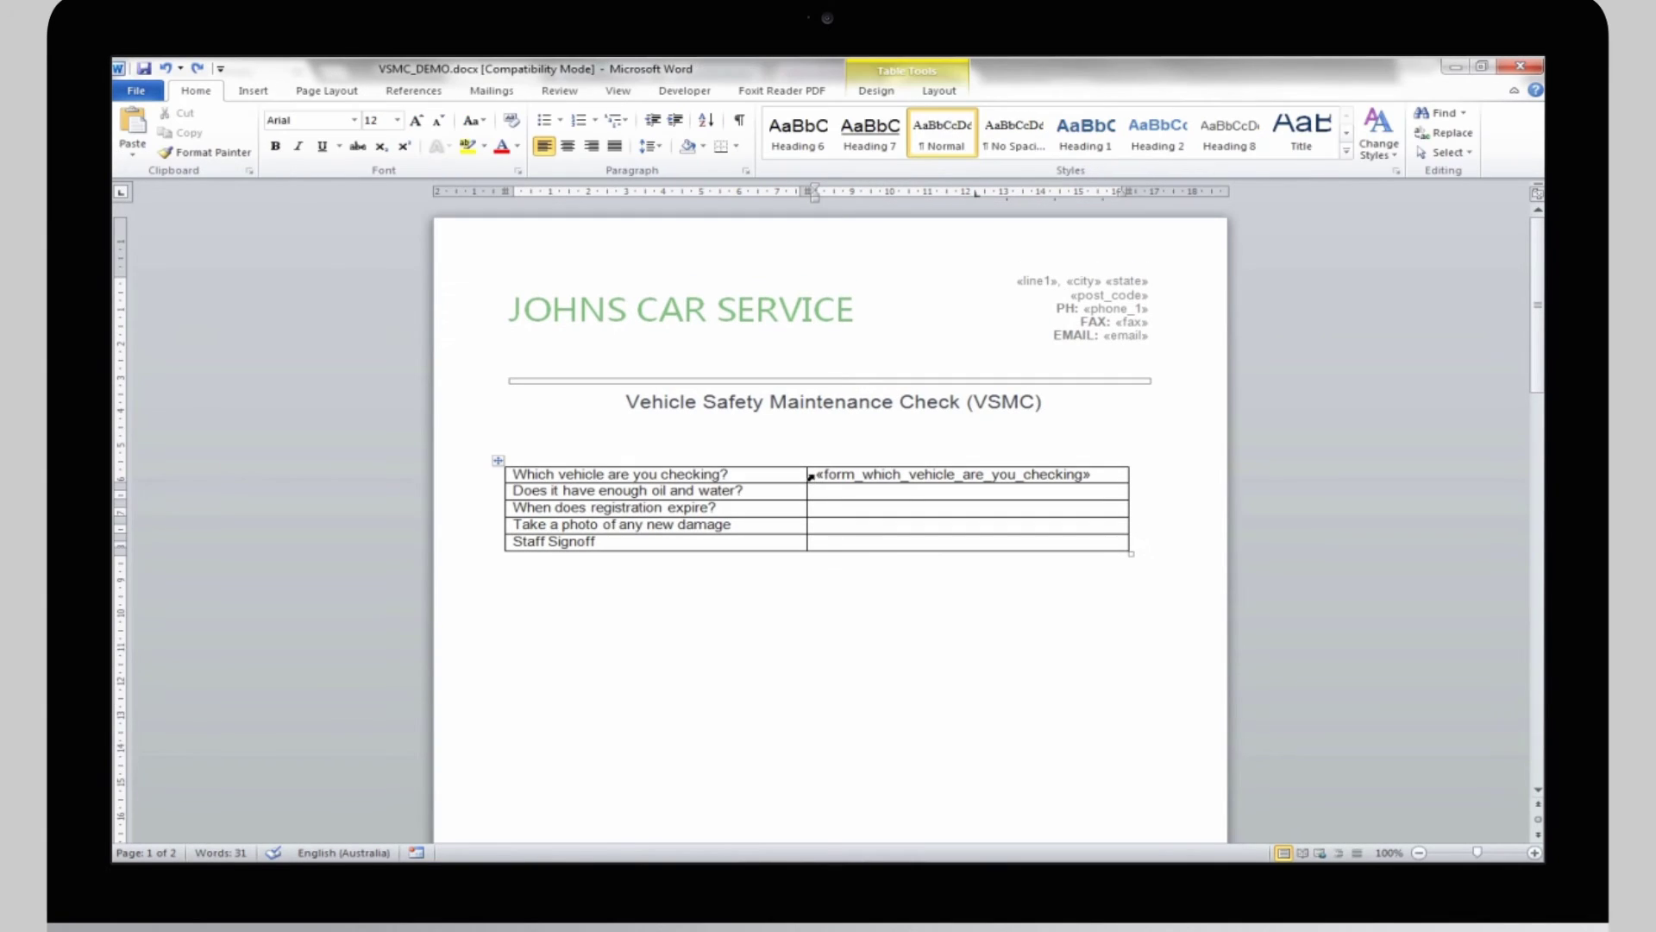
pyautogui.moveTo(820, 473); pyautogui.dragTo(1061, 480)
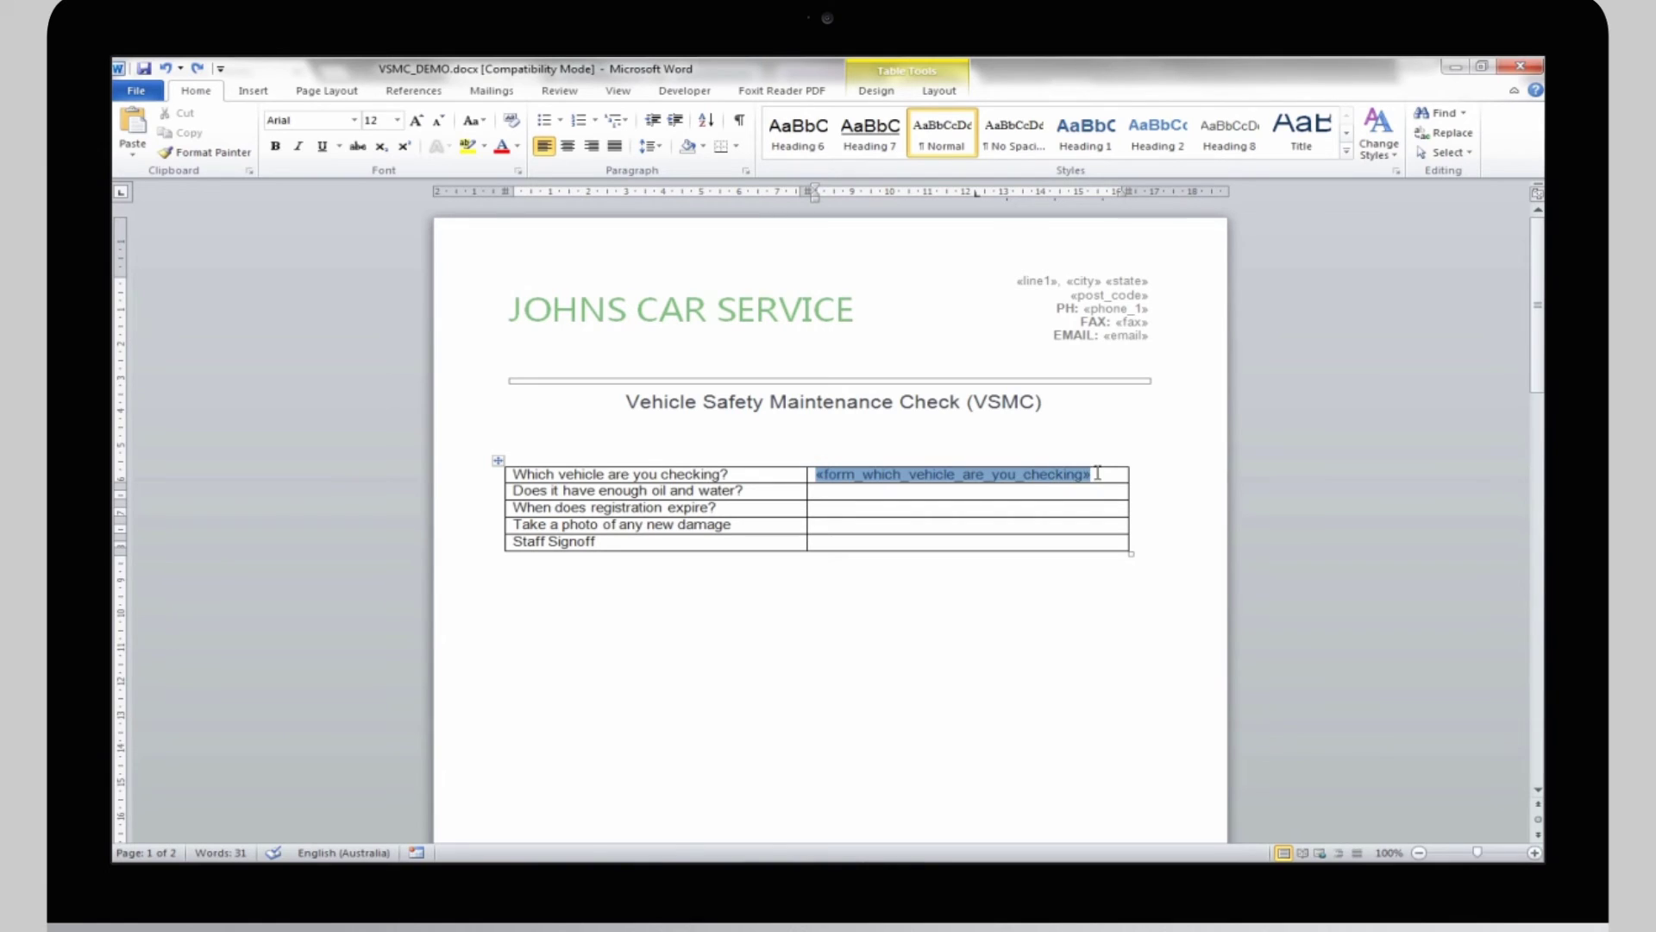
pyautogui.rightClick(1060, 481)
pyautogui.click(1093, 488)
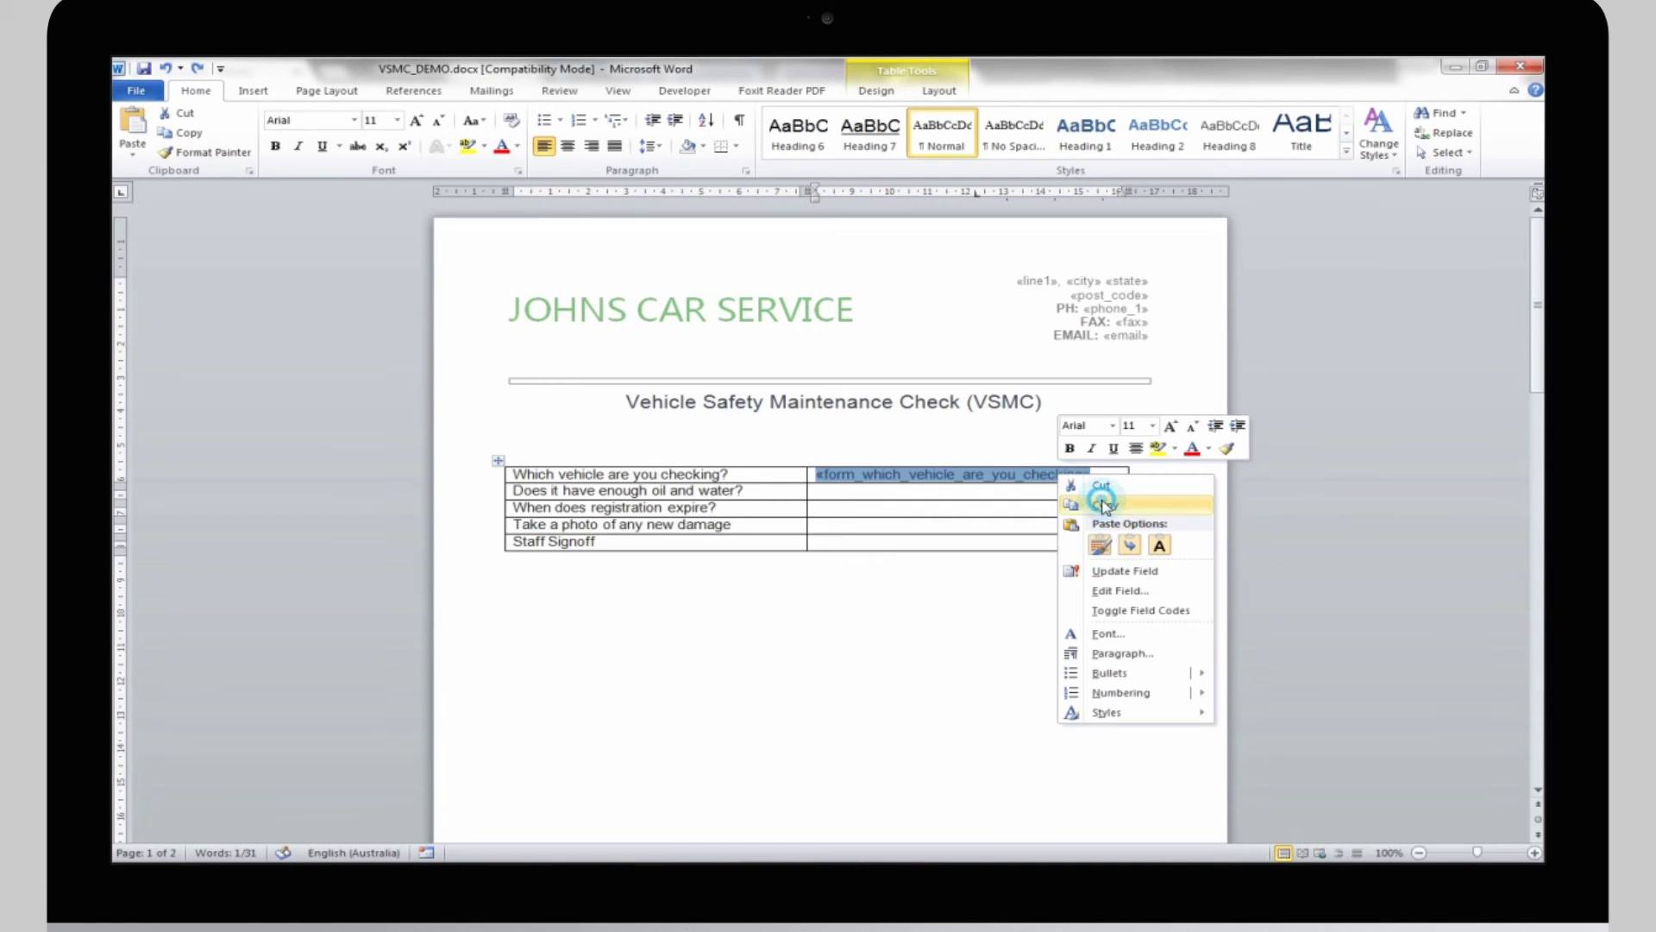
pyautogui.click(983, 494)
pyautogui.hotkey('ctrl', 'v')
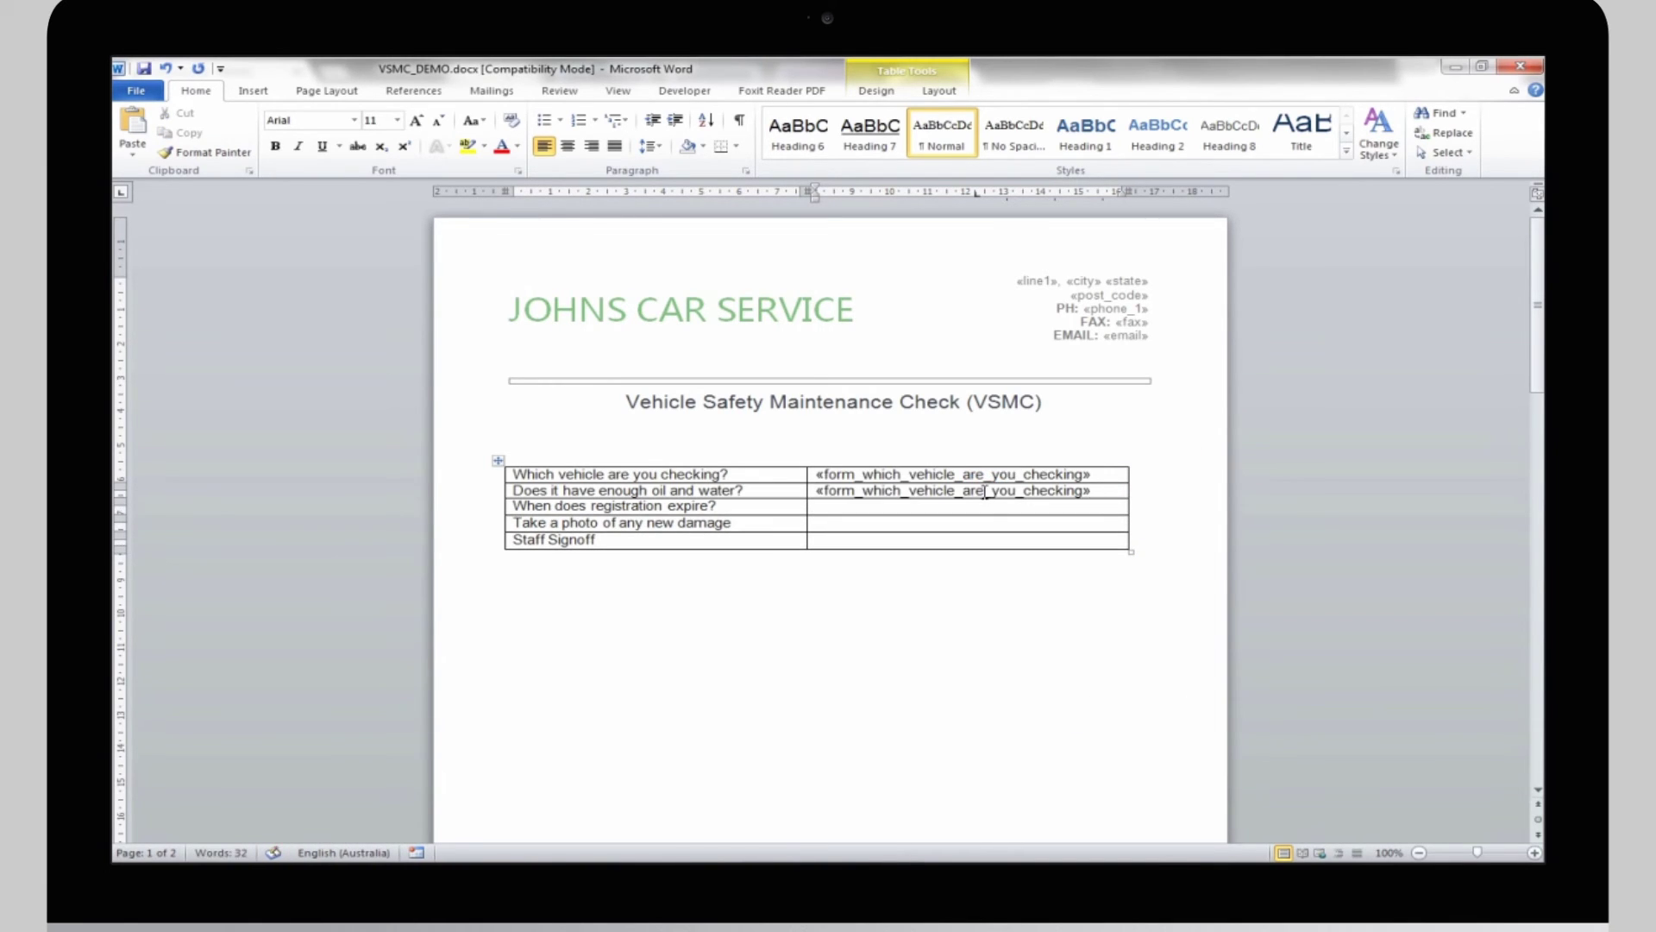
pyautogui.click(983, 488)
pyautogui.rightClick(983, 489)
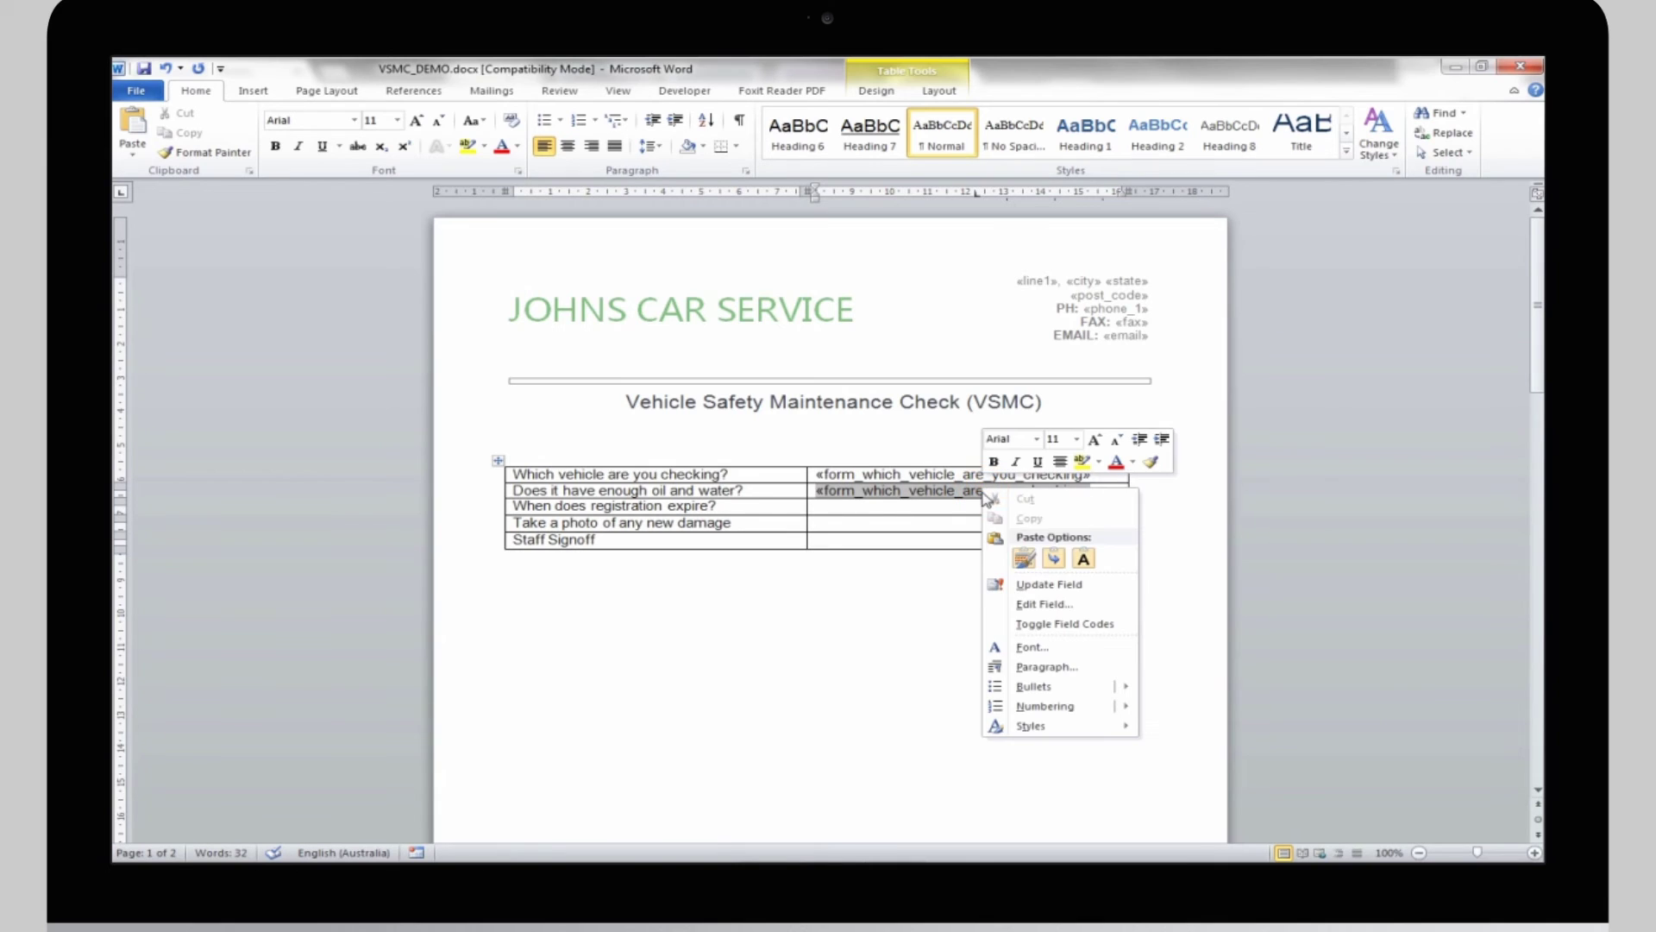
pyautogui.click(1086, 605)
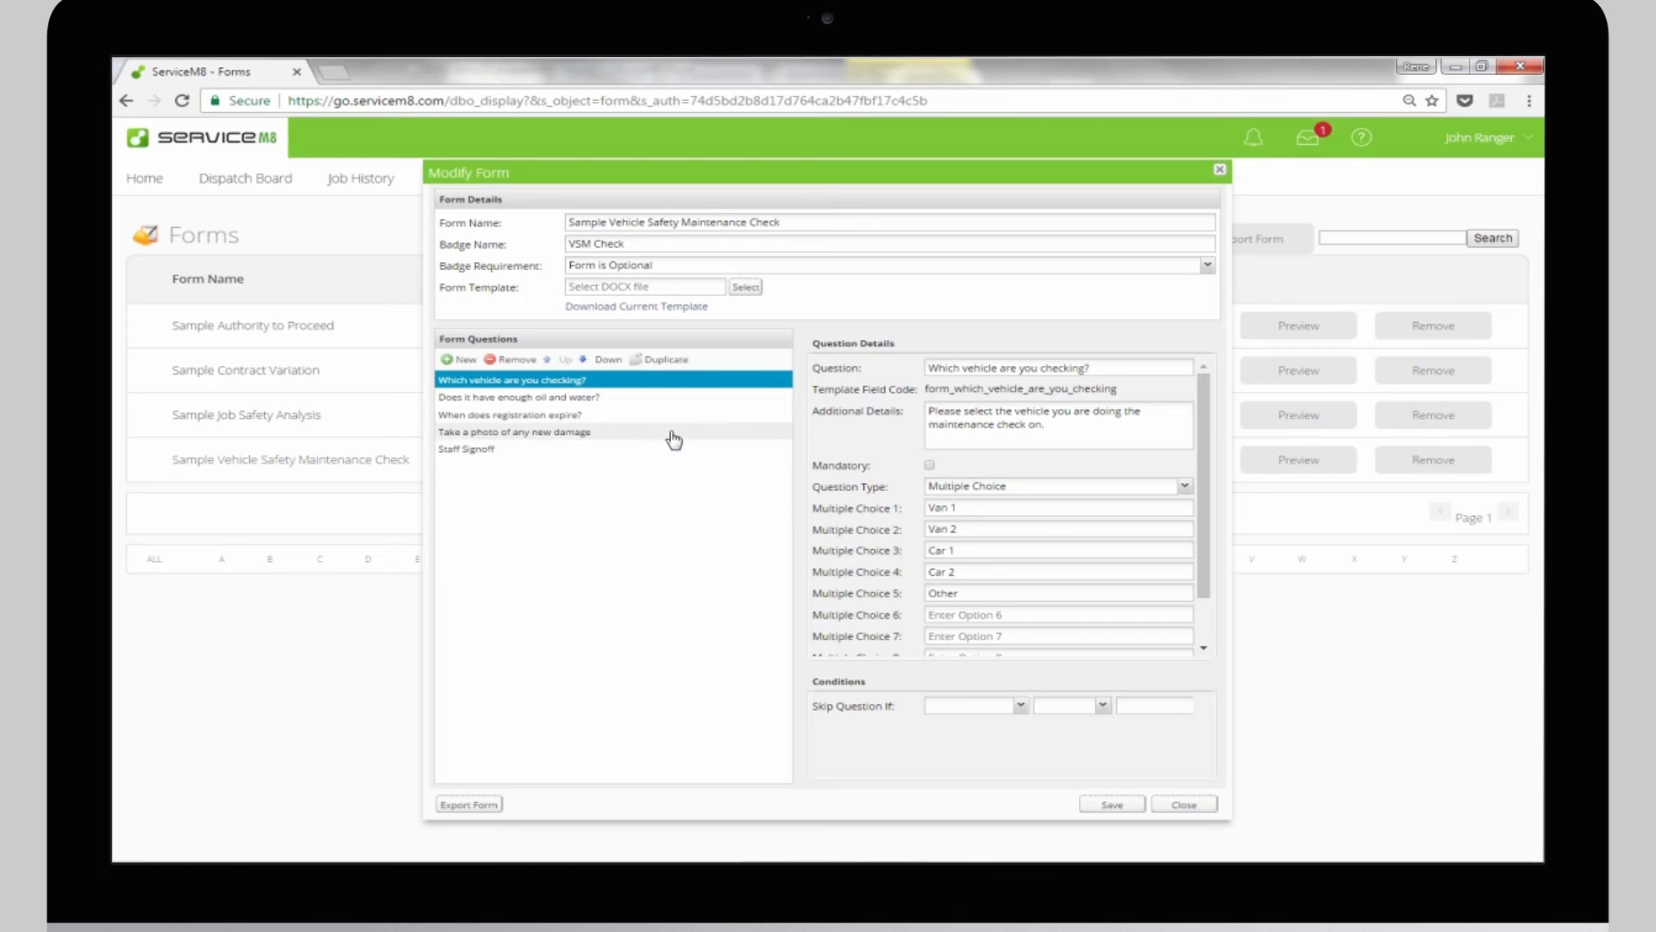
# Copy the oil-and-water template field code form_does_it_have_enough_oil_and_water from ServiceM8
pyautogui.click(647, 397)
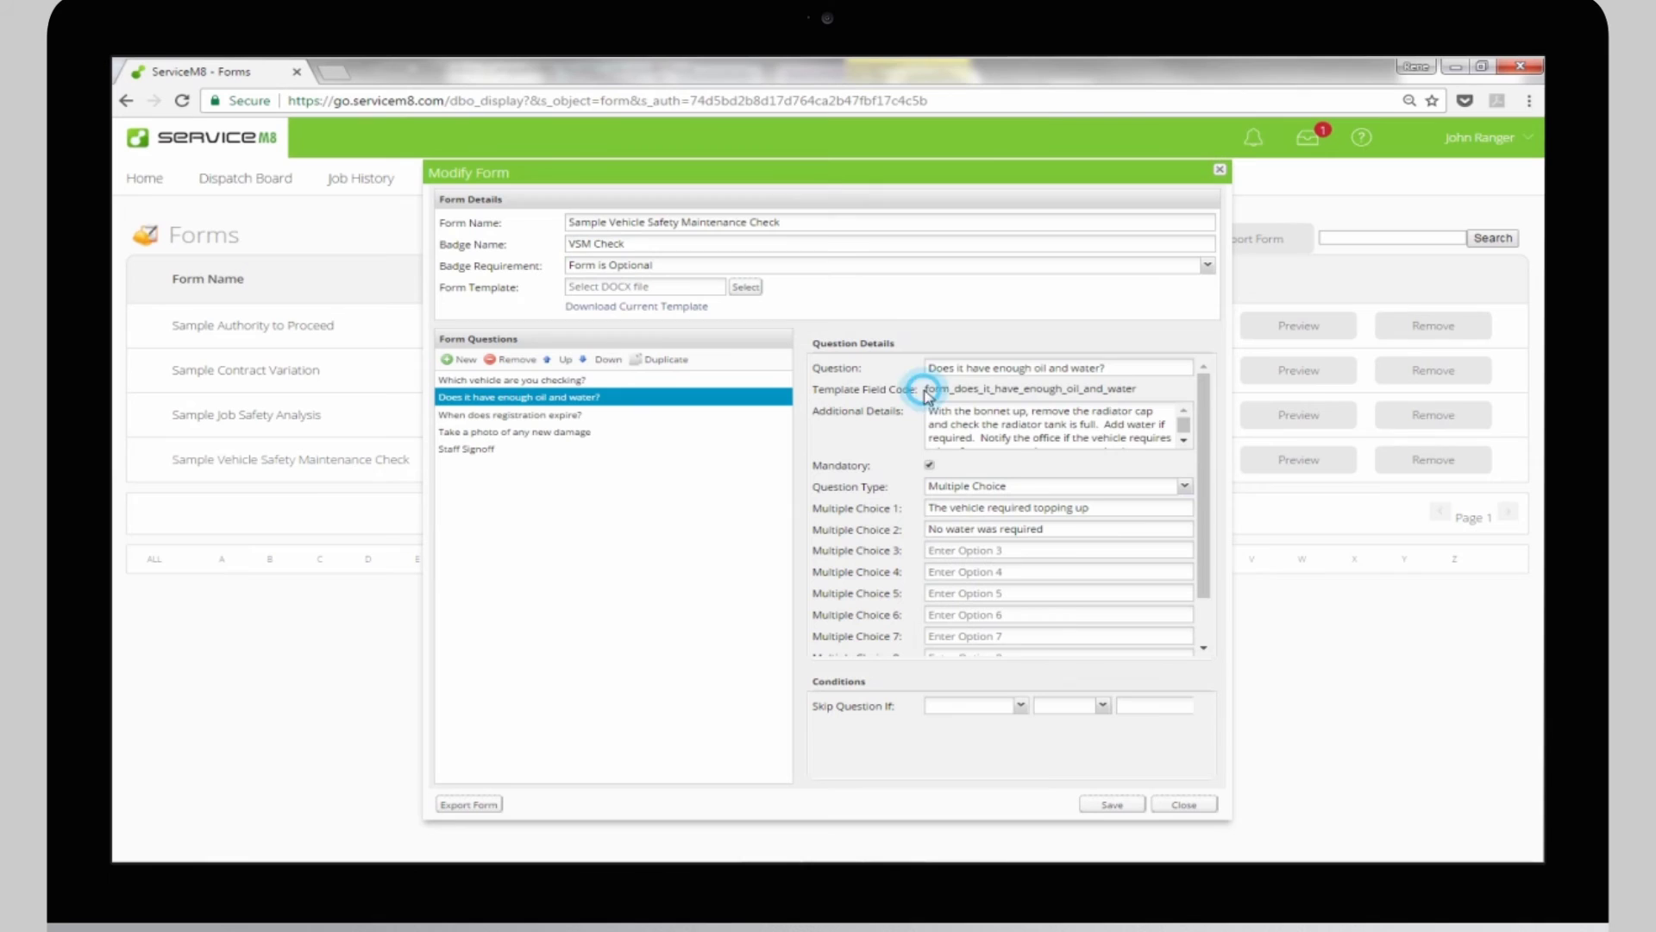
pyautogui.moveTo(926, 389); pyautogui.dragTo(1137, 391)
pyautogui.rightClick(1121, 393)
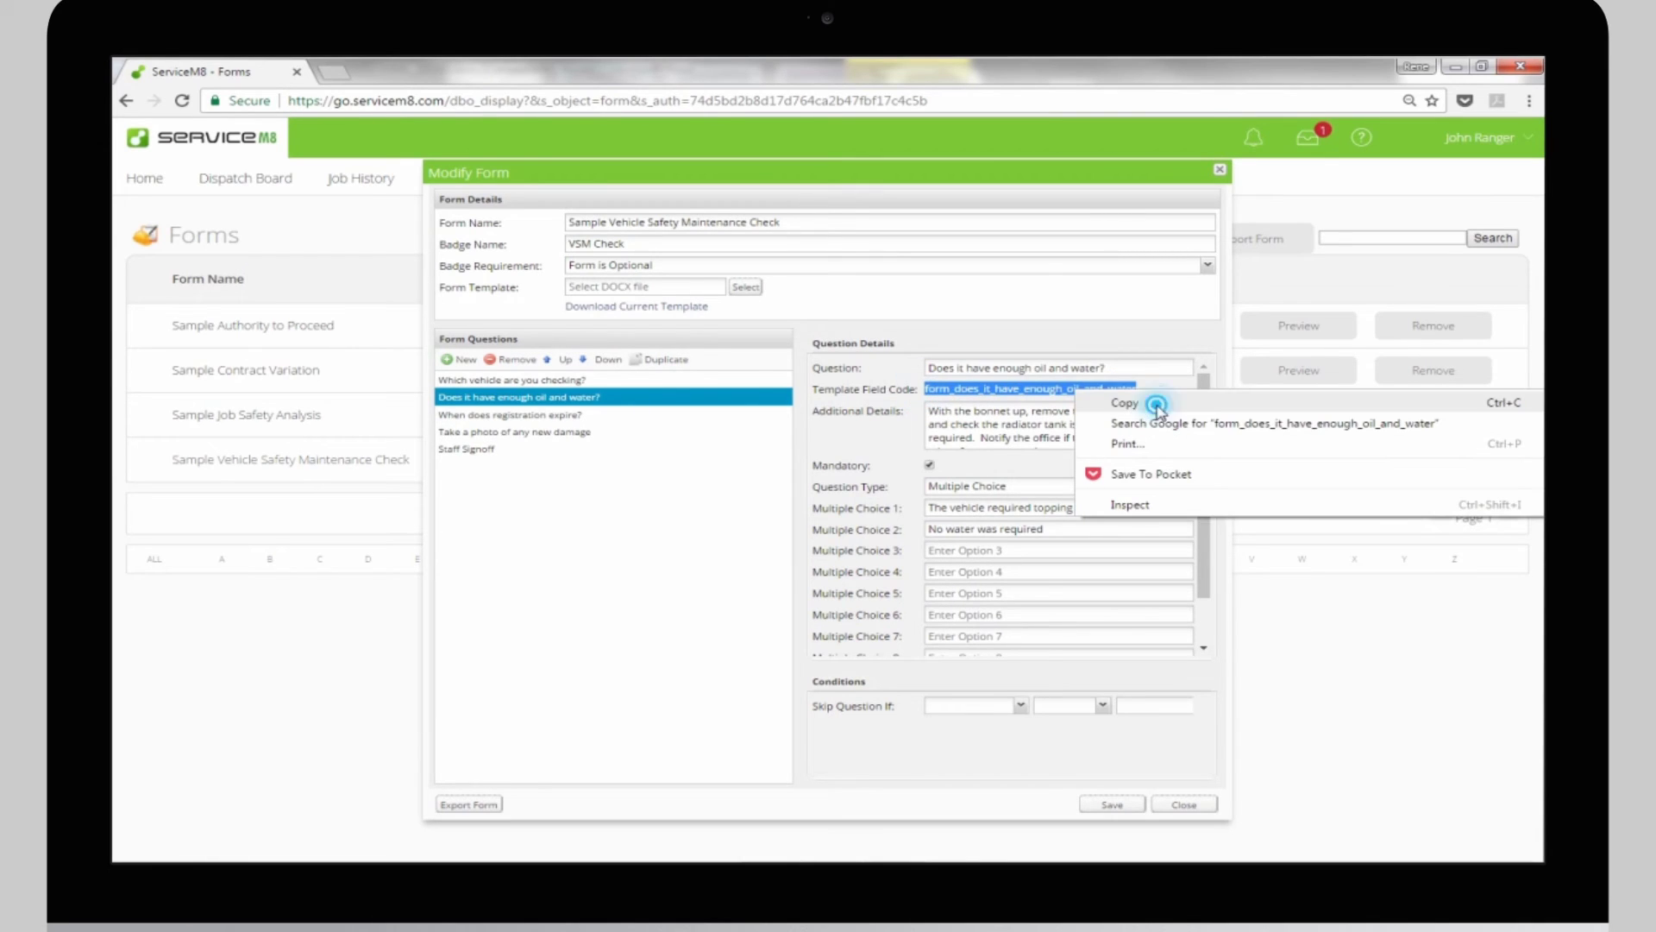
pyautogui.click(1153, 402)
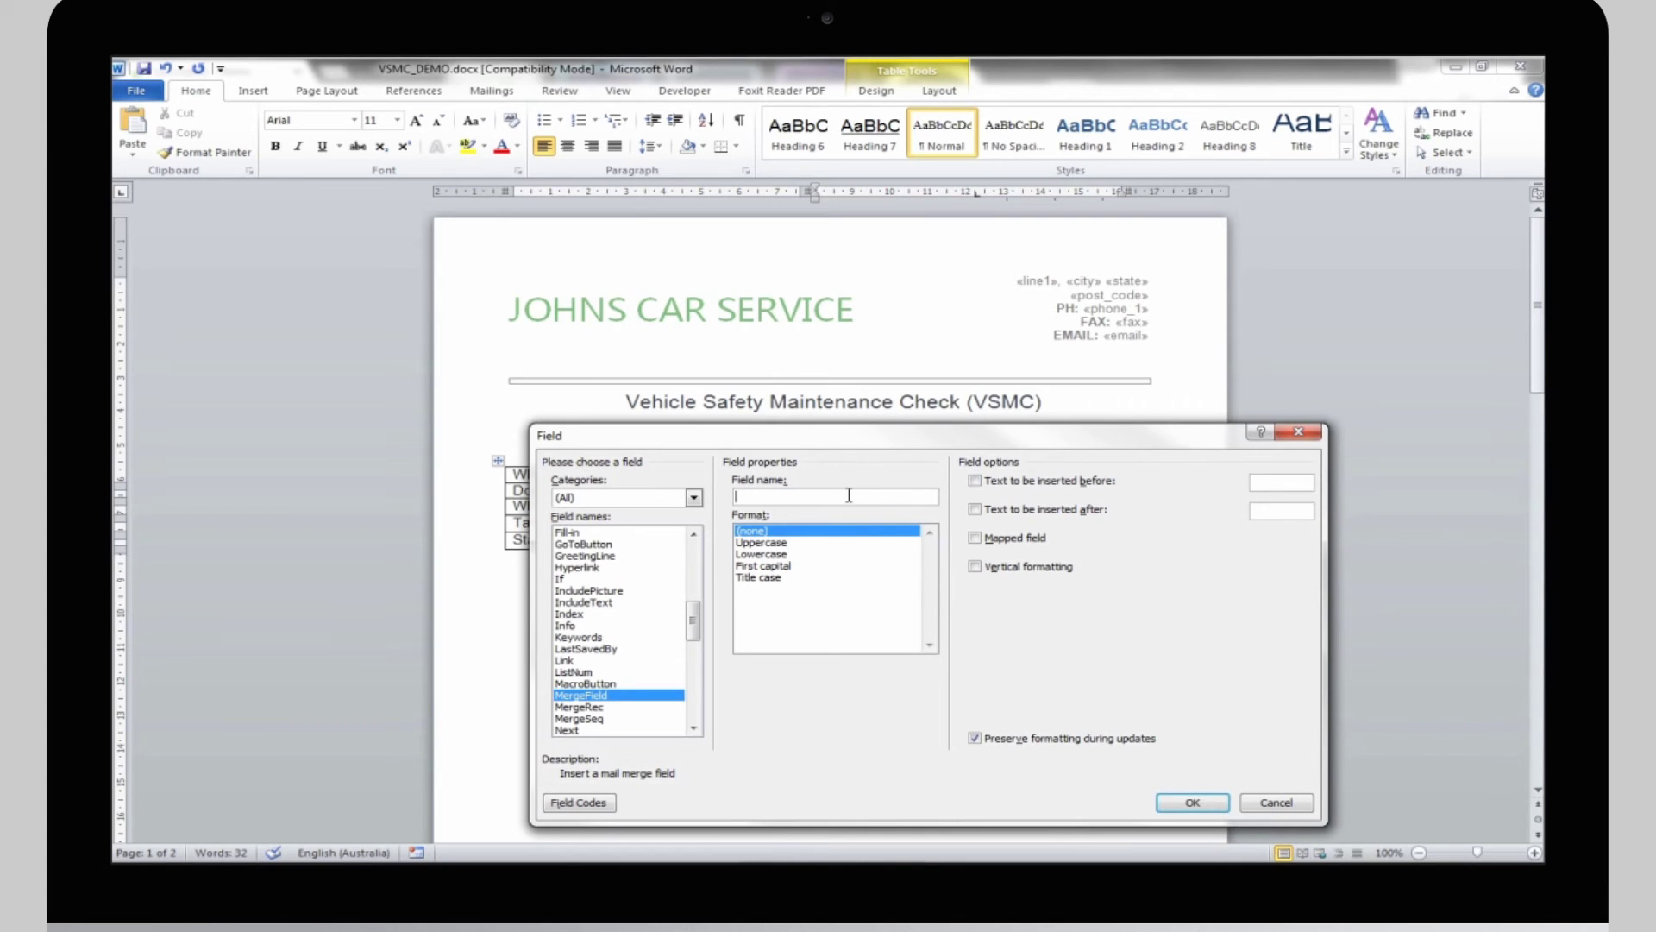
pyautogui.rightClick(848, 495)
# Paste form_does_it_have_enough_oil_and_water as the field name and confirm the merge field
pyautogui.click(888, 552)
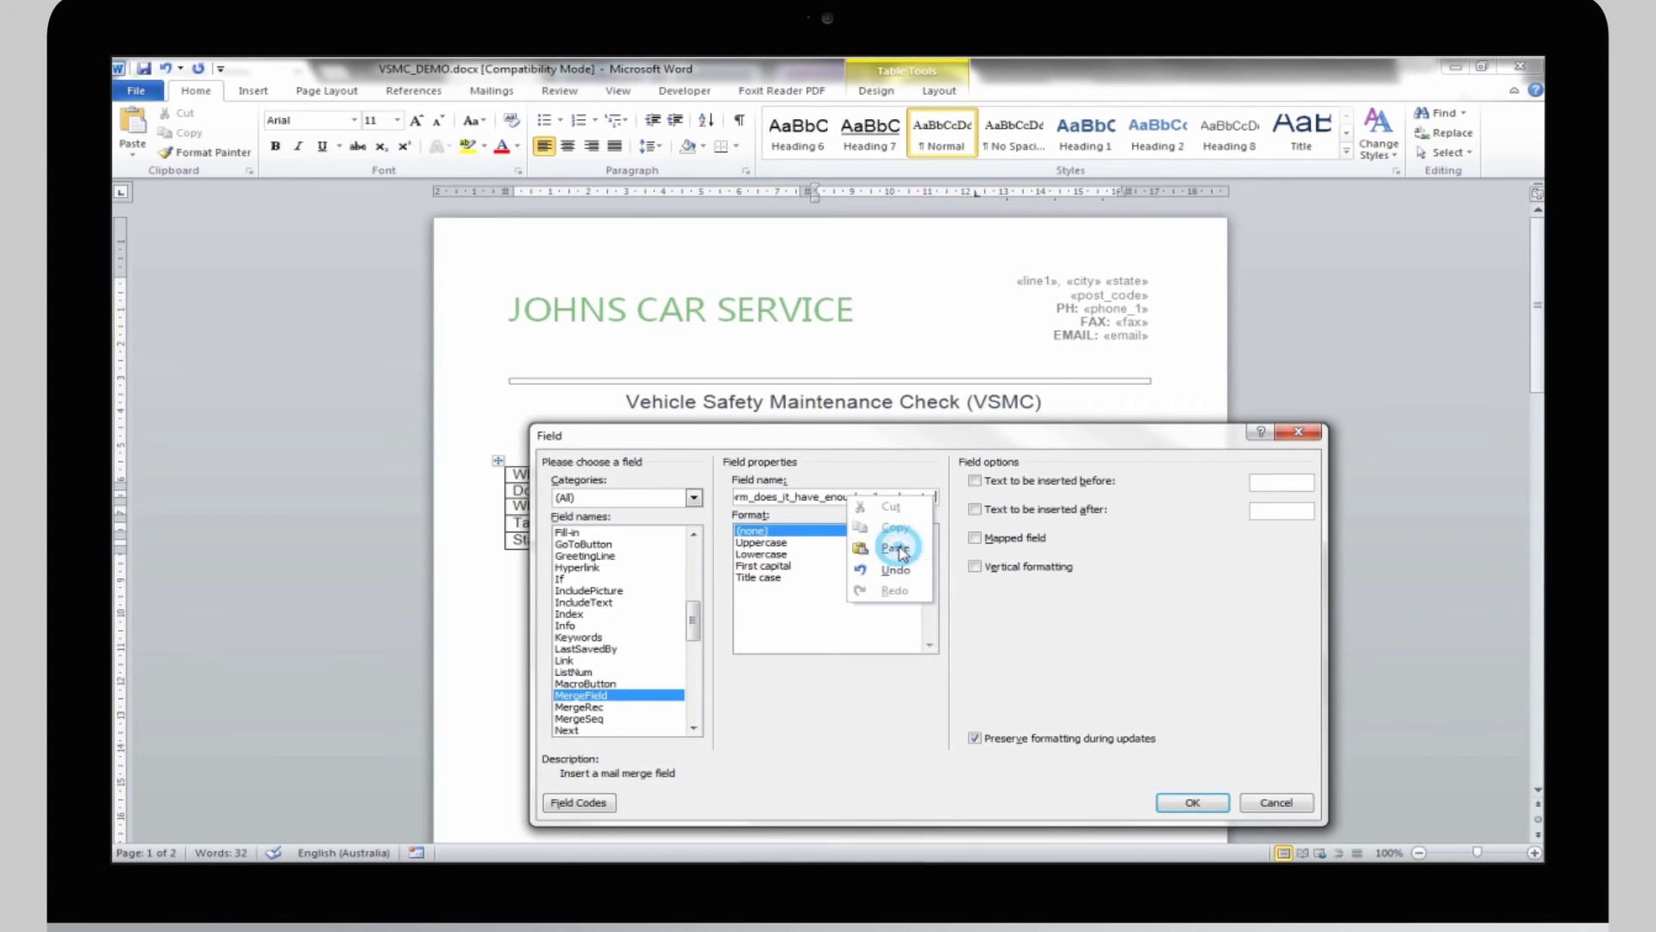
pyautogui.click(1181, 802)
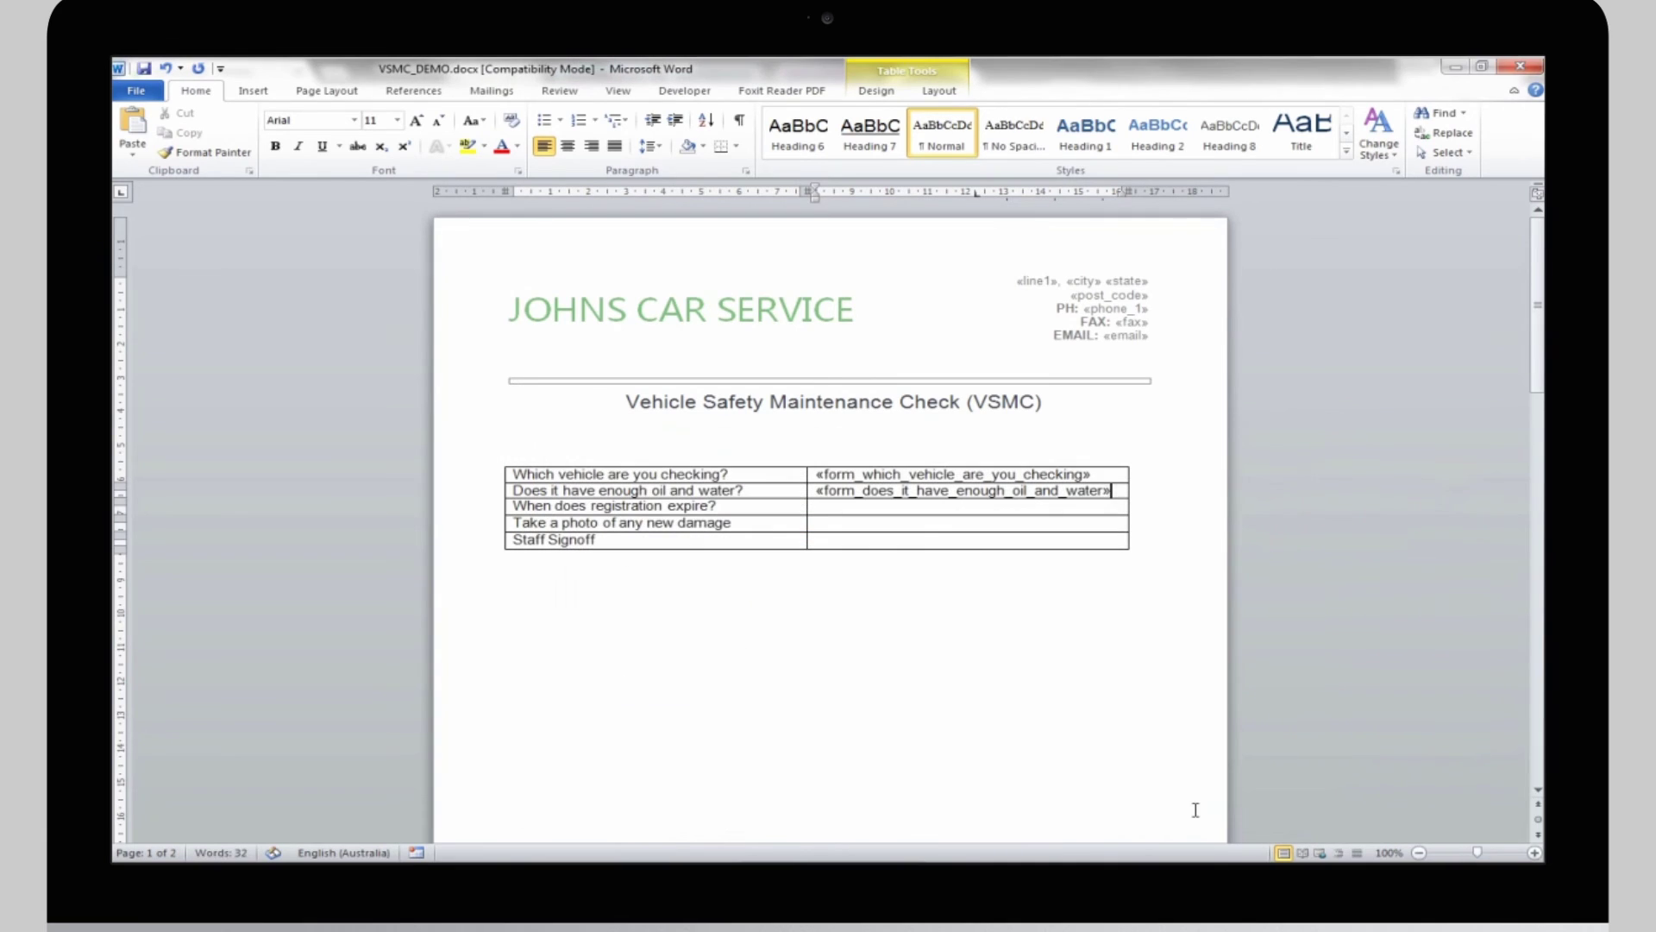
pyautogui.click(807, 490)
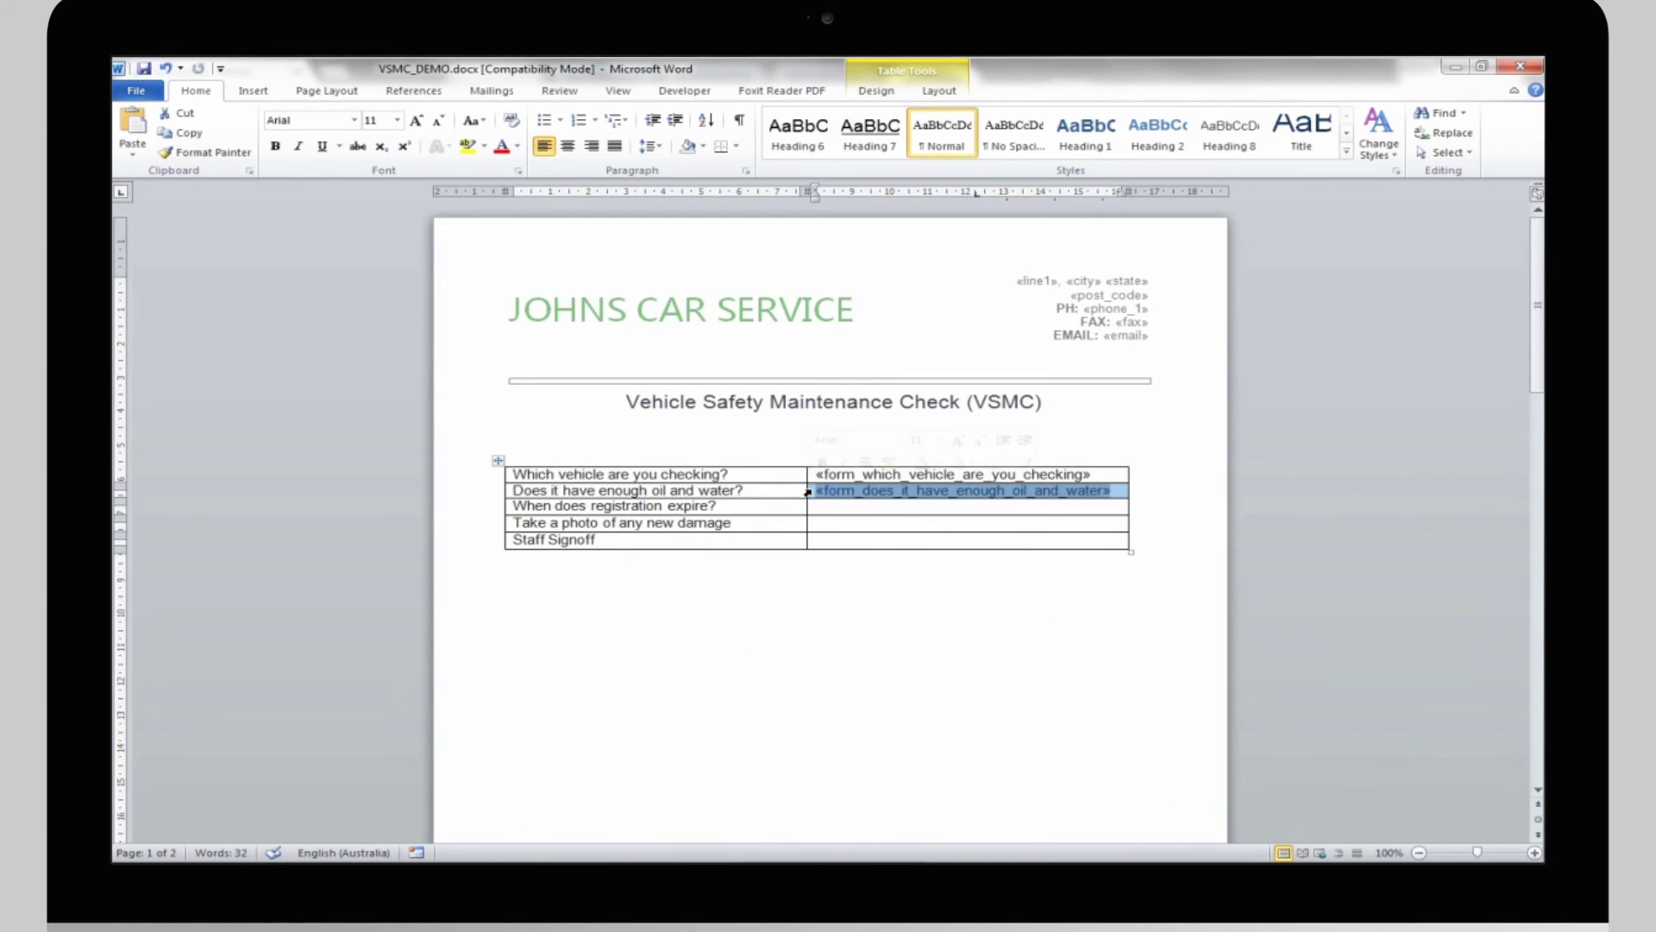
pyautogui.click(872, 681)
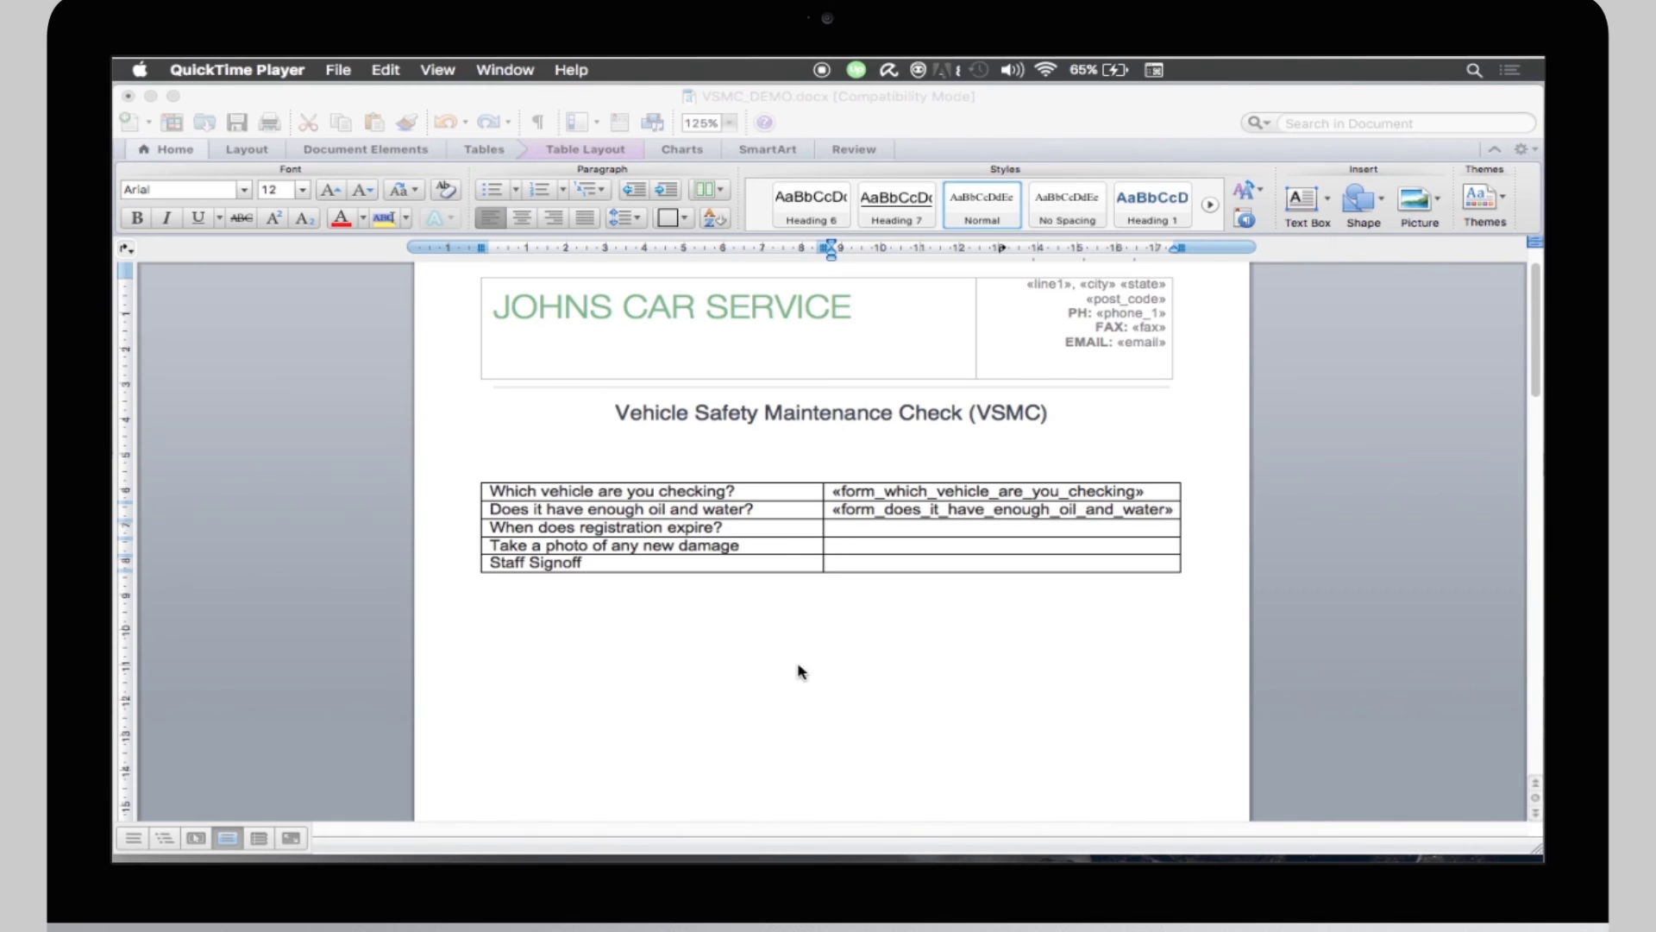
# Paste a copy of the oil-and-water merge field into the registration cell, showing its field code
pyautogui.click(835, 514)
pyautogui.moveTo(833, 509); pyautogui.dragTo(1168, 508)
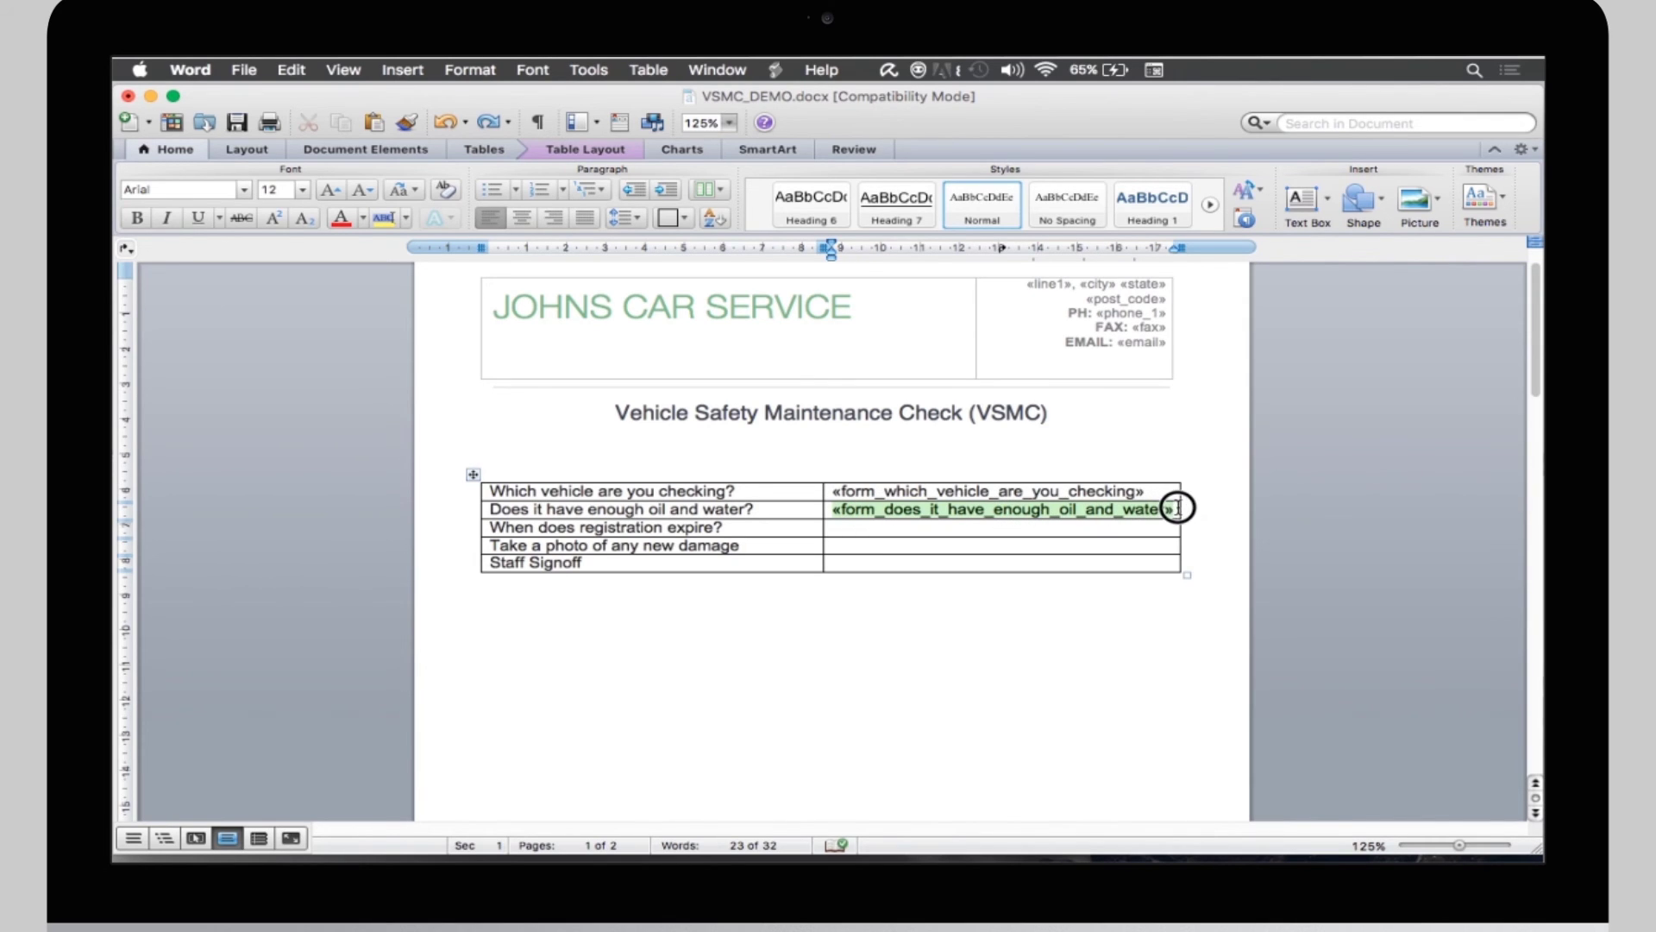
pyautogui.rightClick(1139, 507)
pyautogui.click(1170, 536)
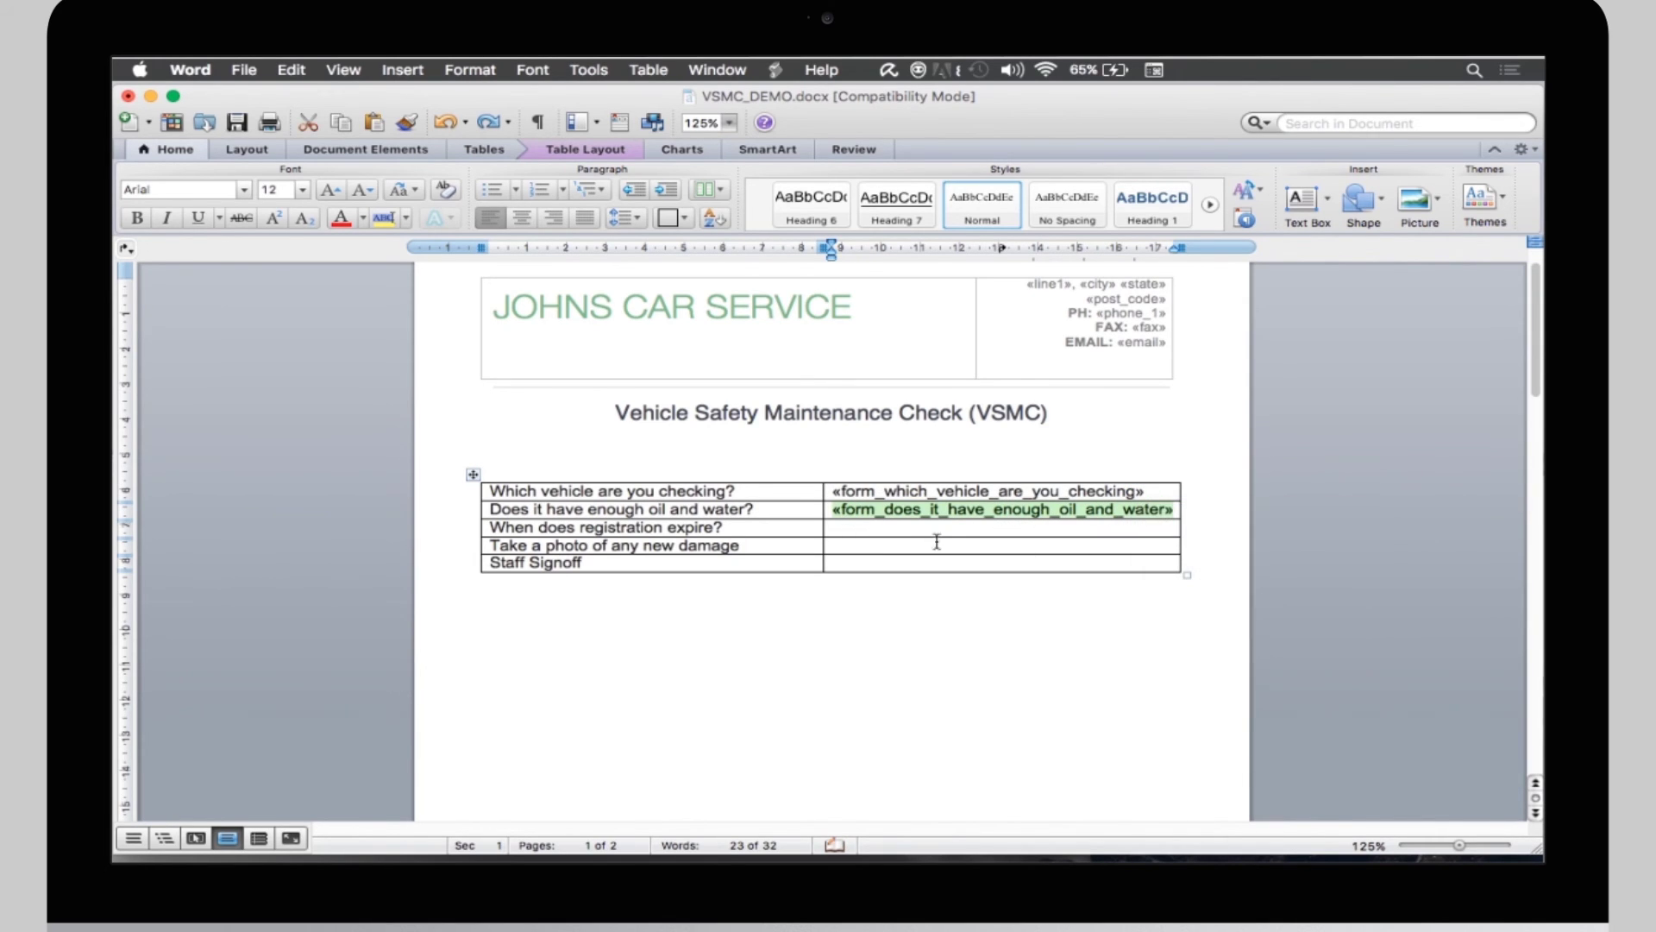
pyautogui.click(847, 528)
pyautogui.rightClick(848, 528)
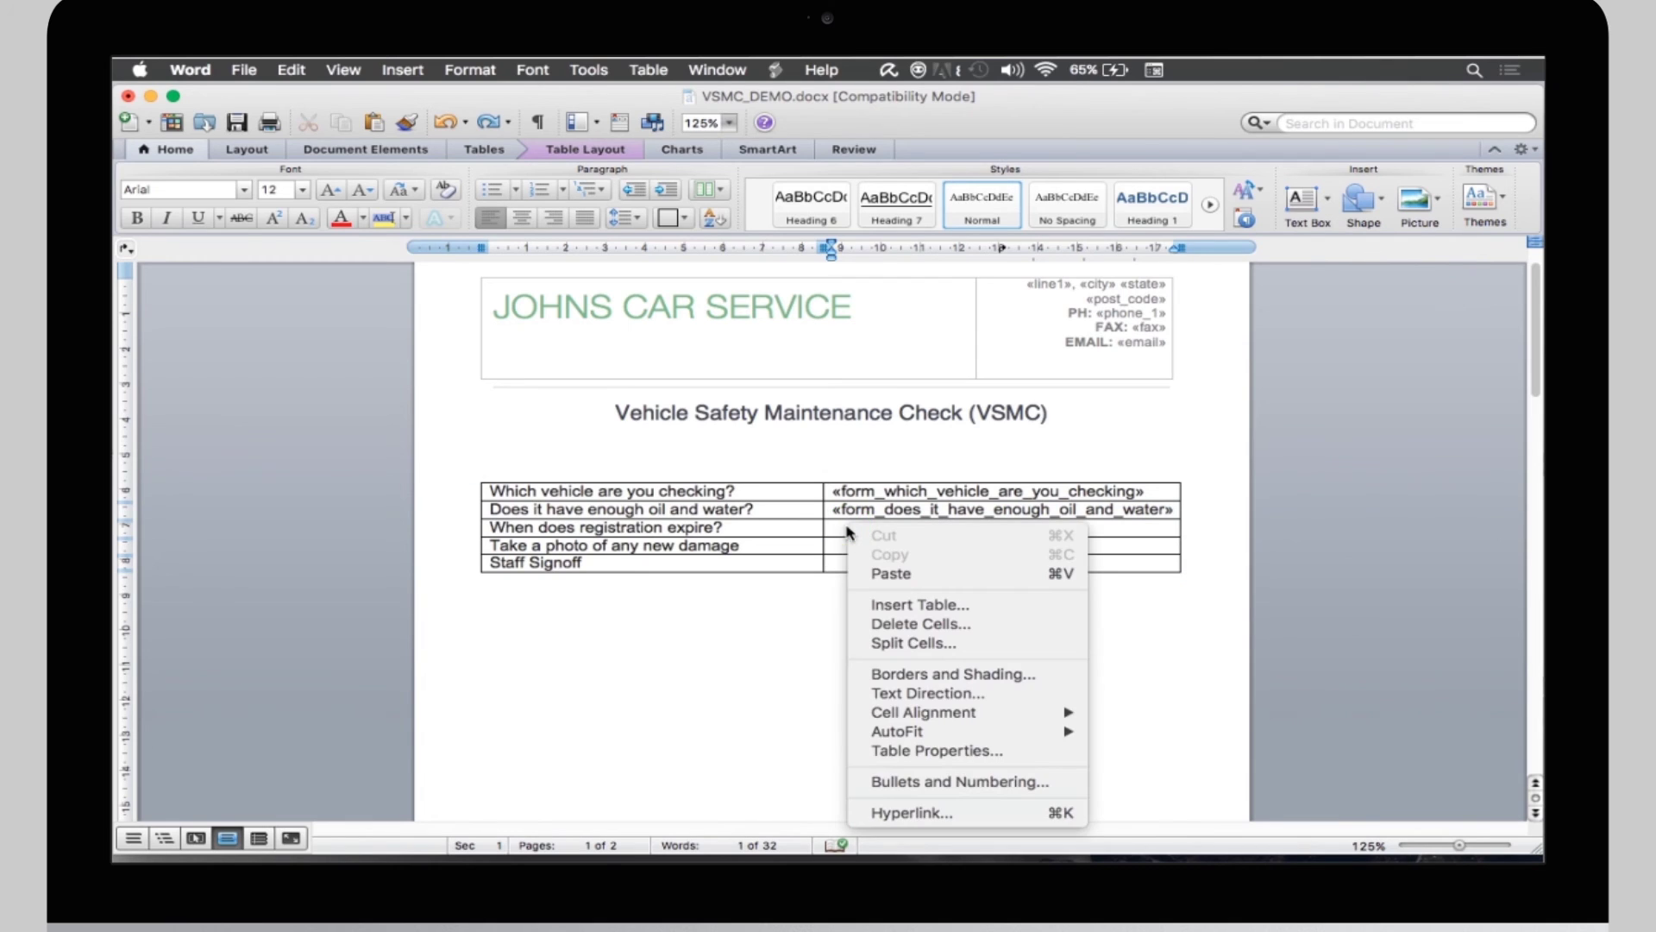
pyautogui.click(877, 575)
pyautogui.rightClick(1035, 526)
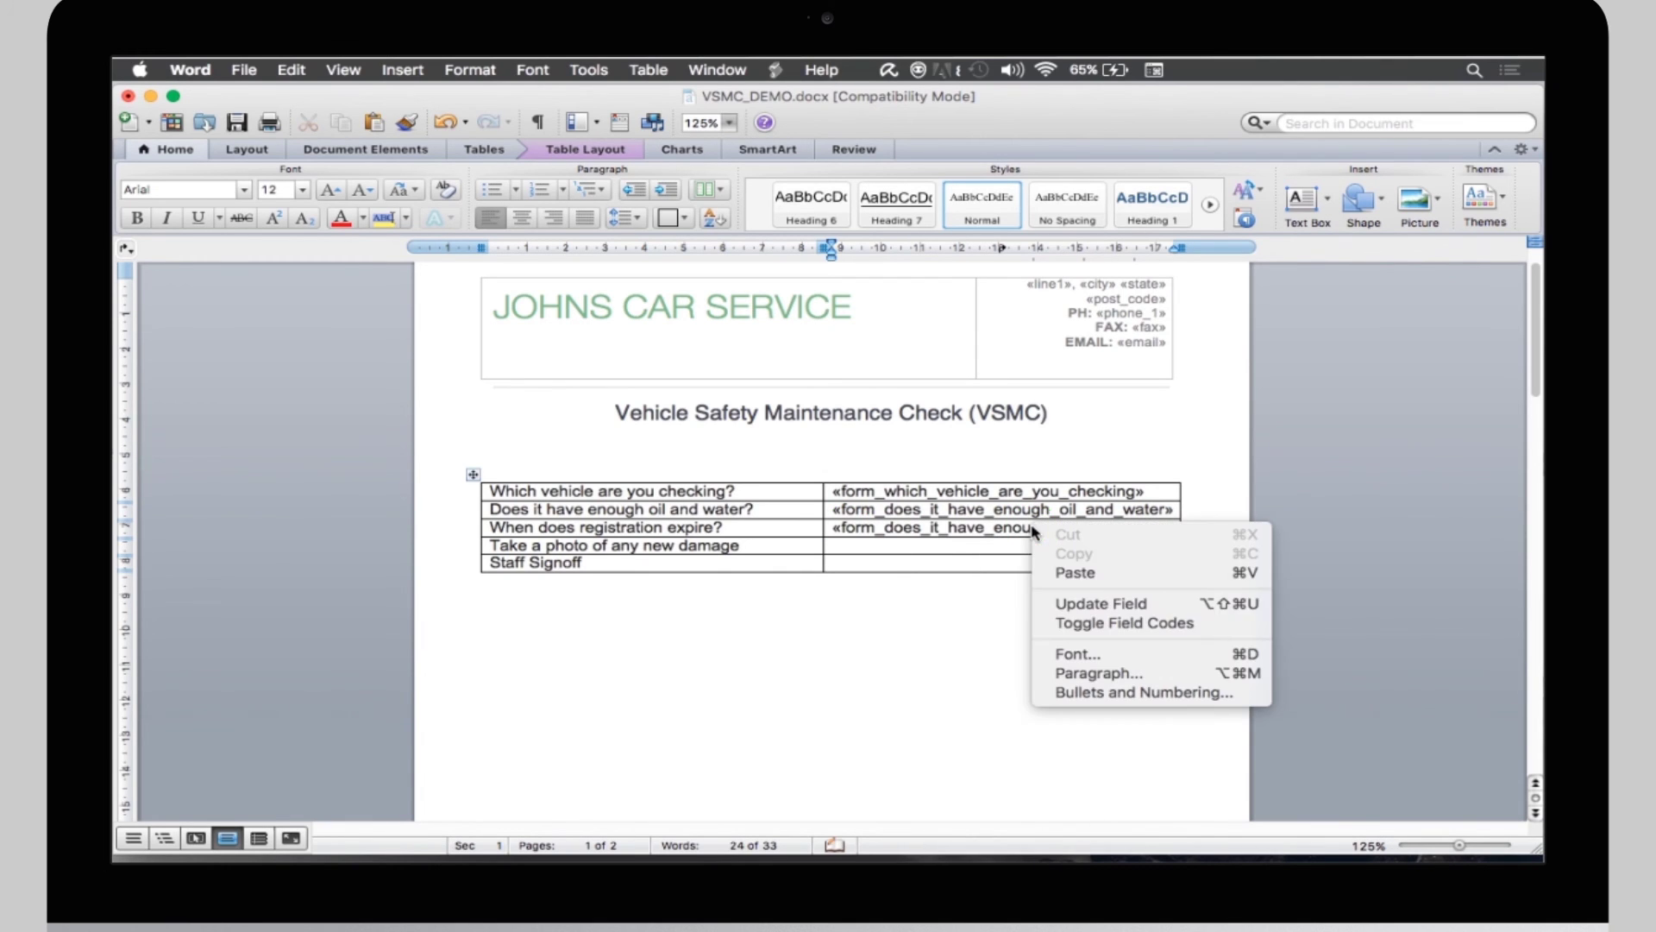
pyautogui.click(1204, 623)
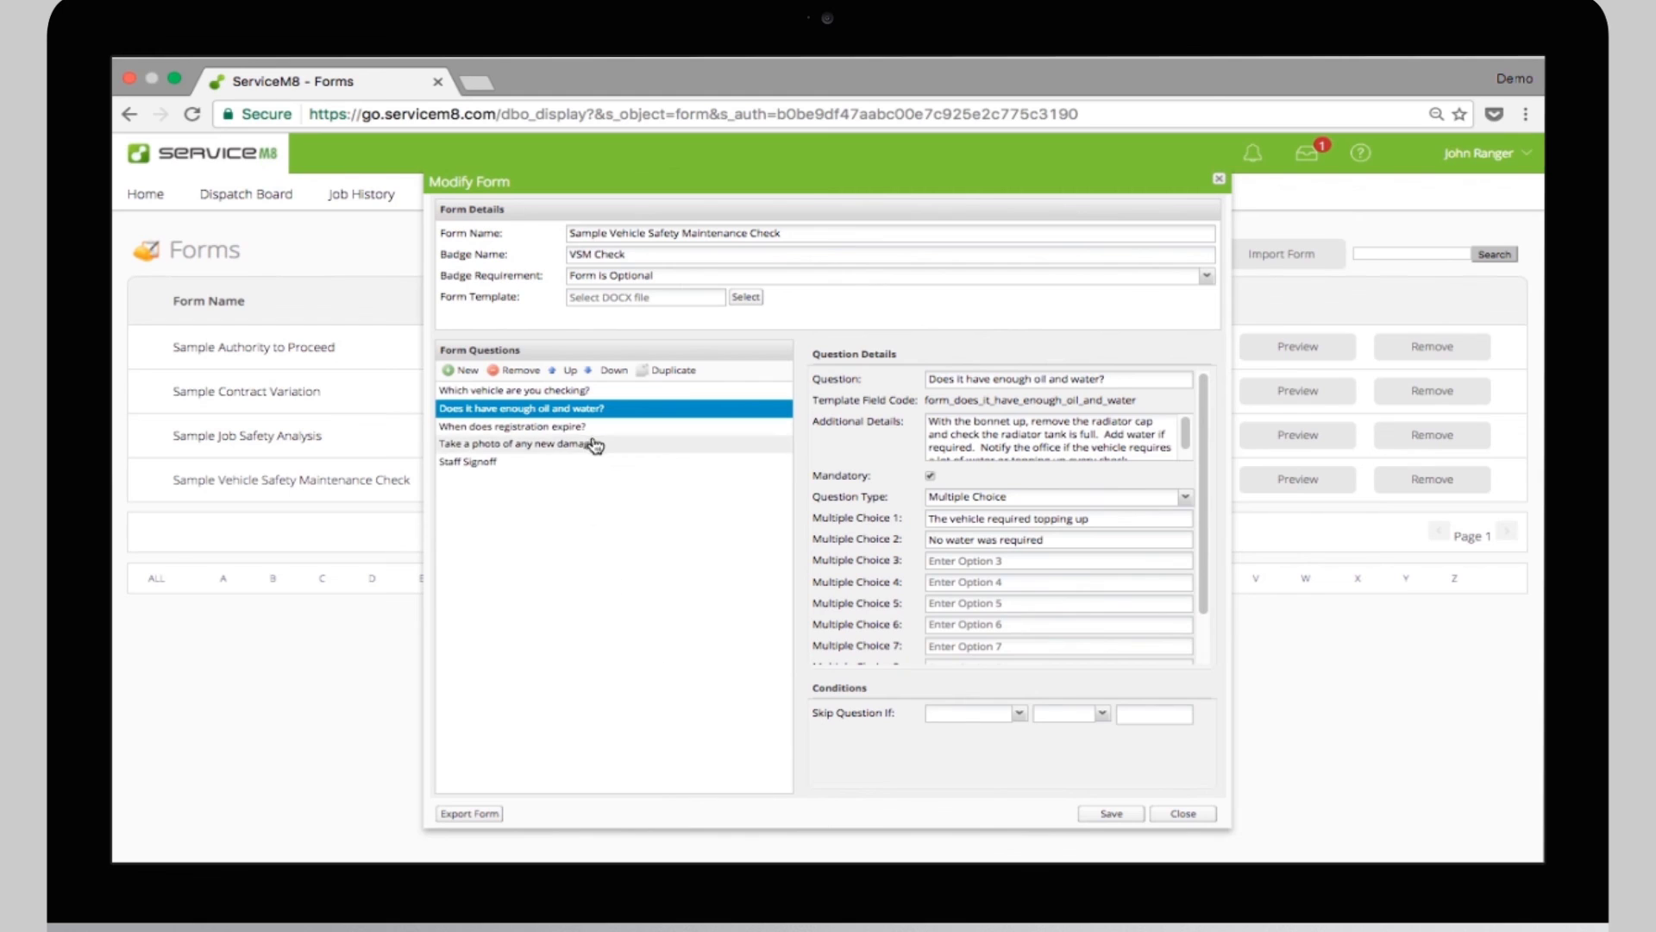
# Copy the registration template field code from ServiceM8 and select the old field name in the code
pyautogui.click(591, 428)
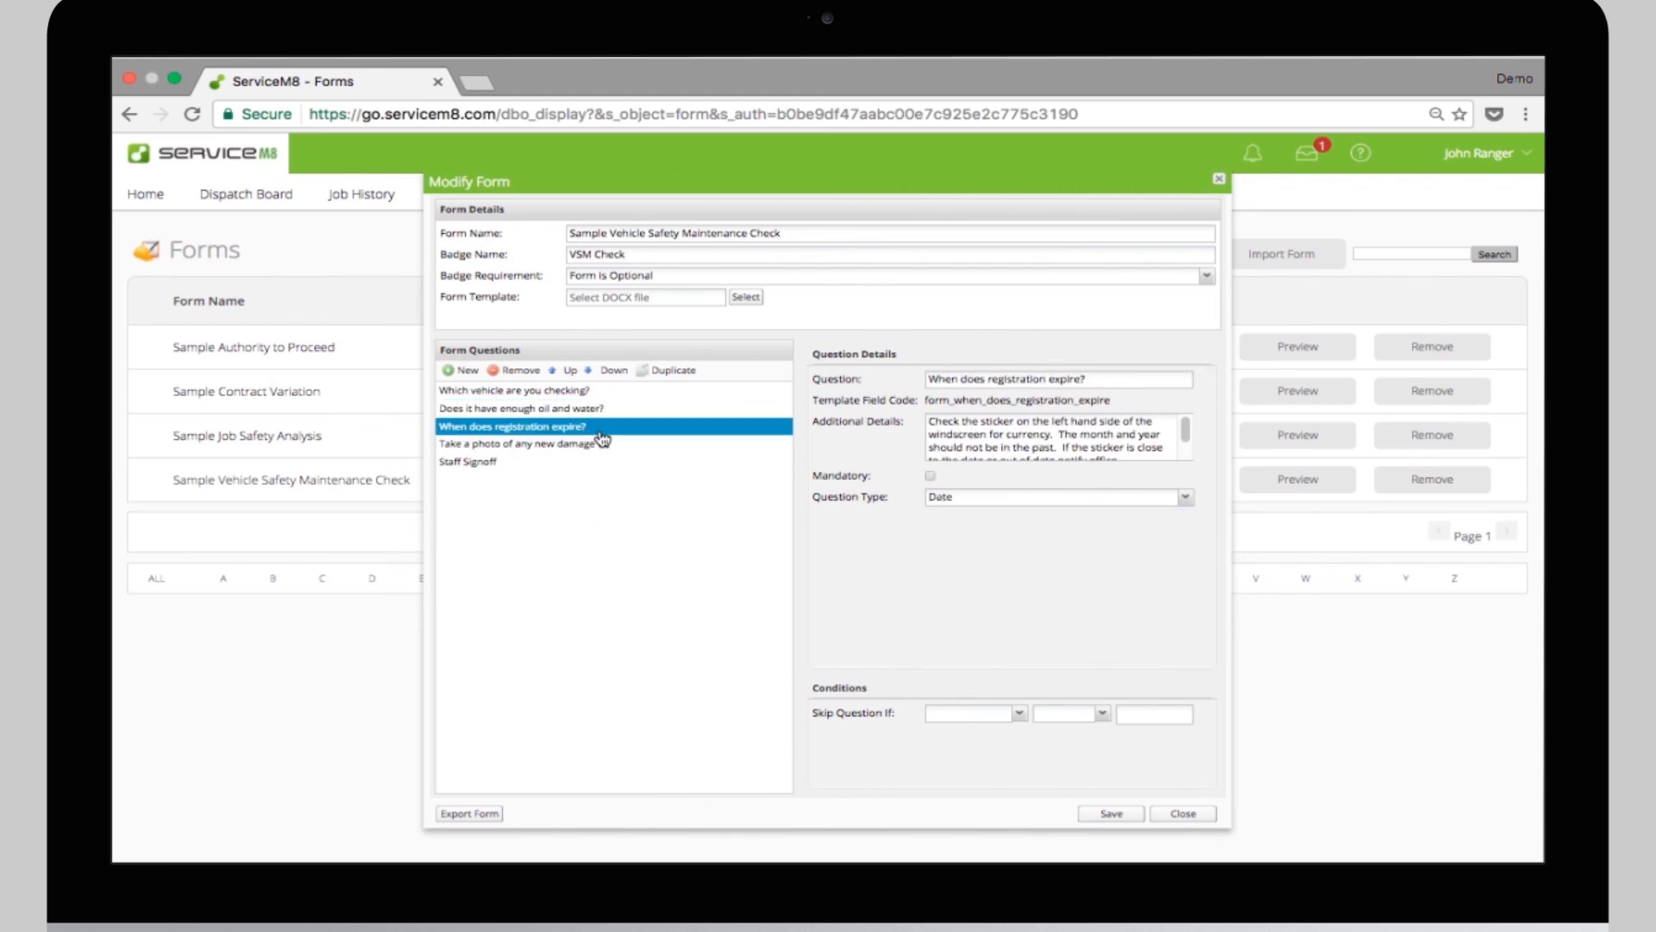
pyautogui.click(922, 402)
pyautogui.moveTo(921, 402); pyautogui.dragTo(1120, 396)
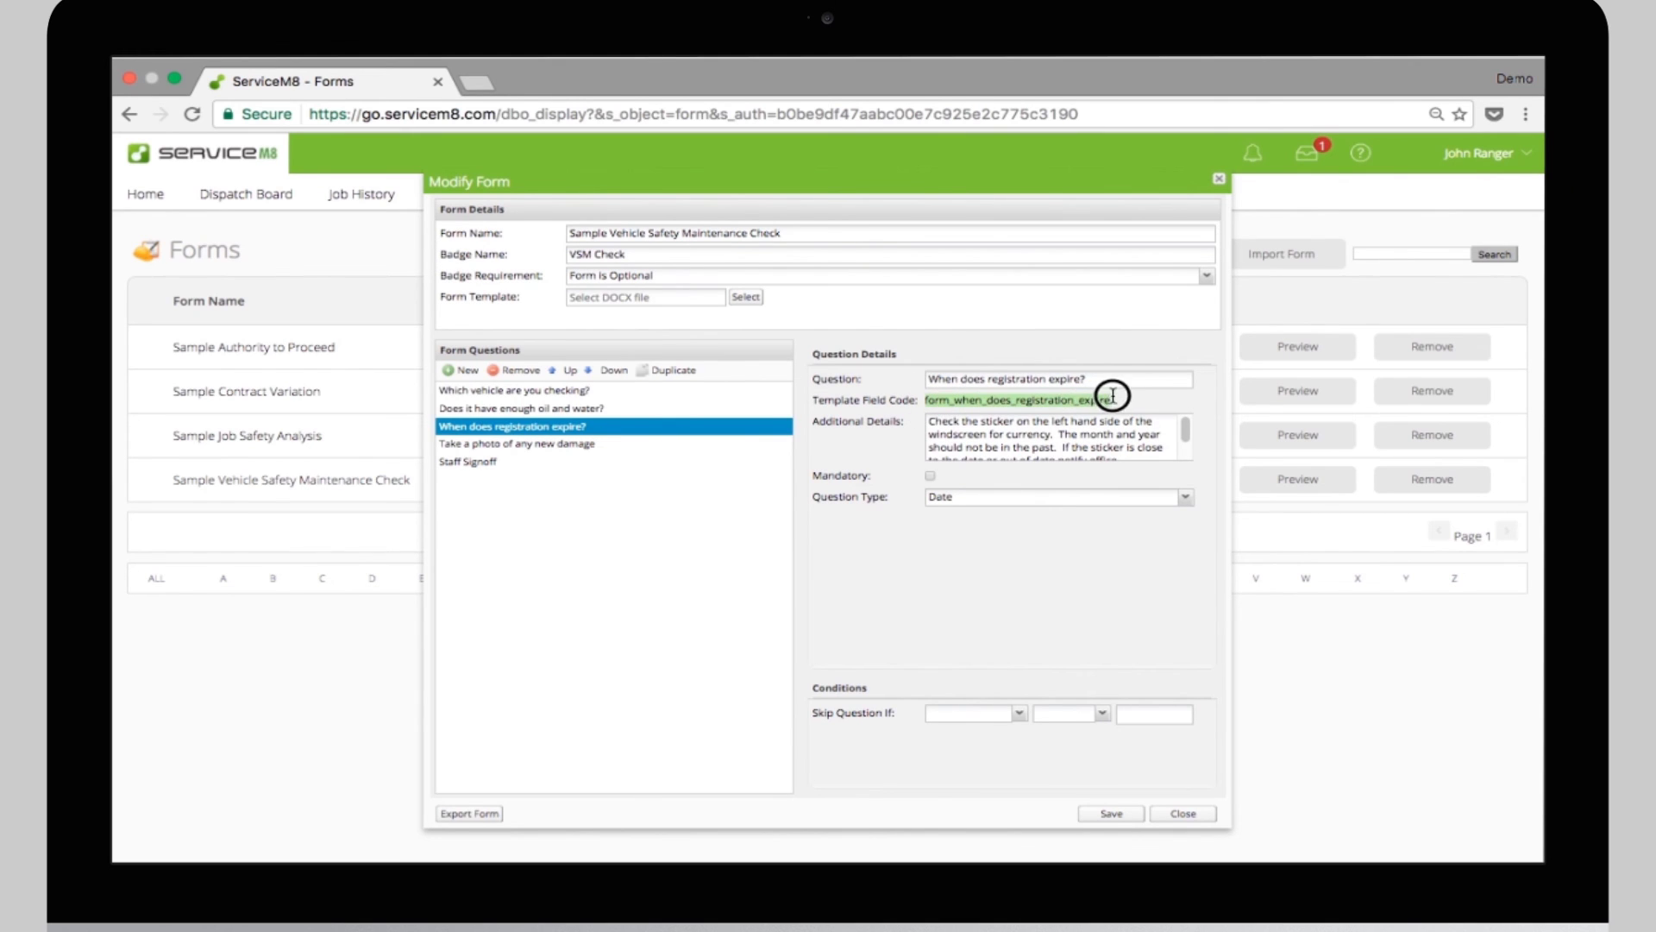
pyautogui.rightClick(1094, 398)
pyautogui.click(1076, 444)
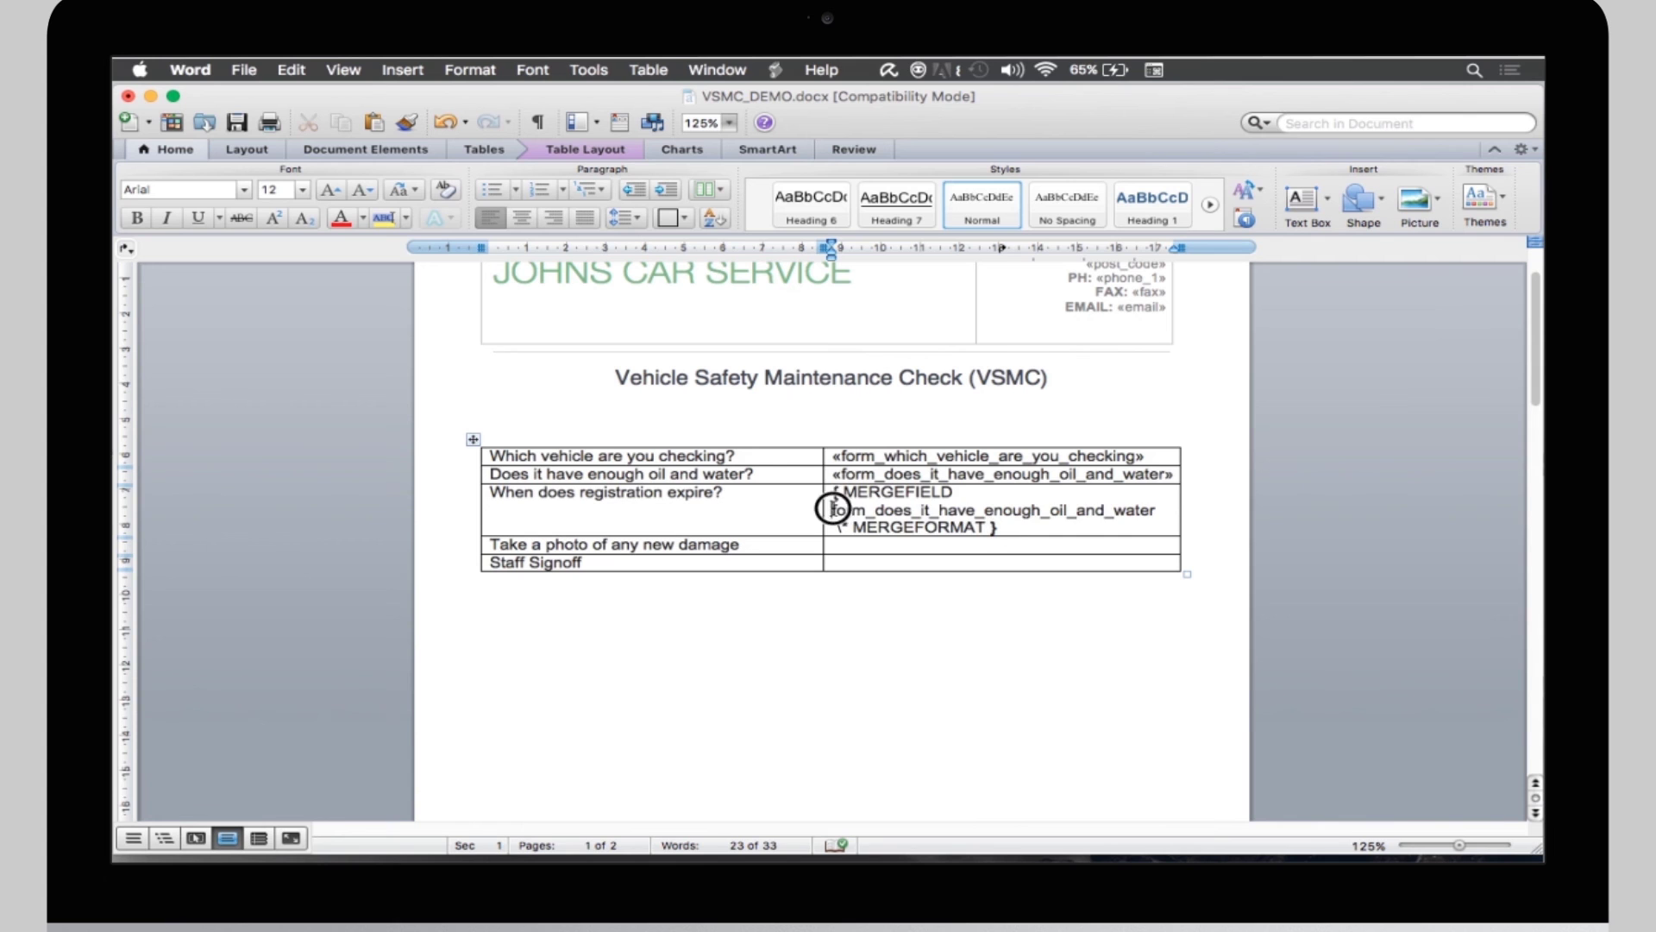
pyautogui.moveTo(831, 510); pyautogui.dragTo(1155, 513)
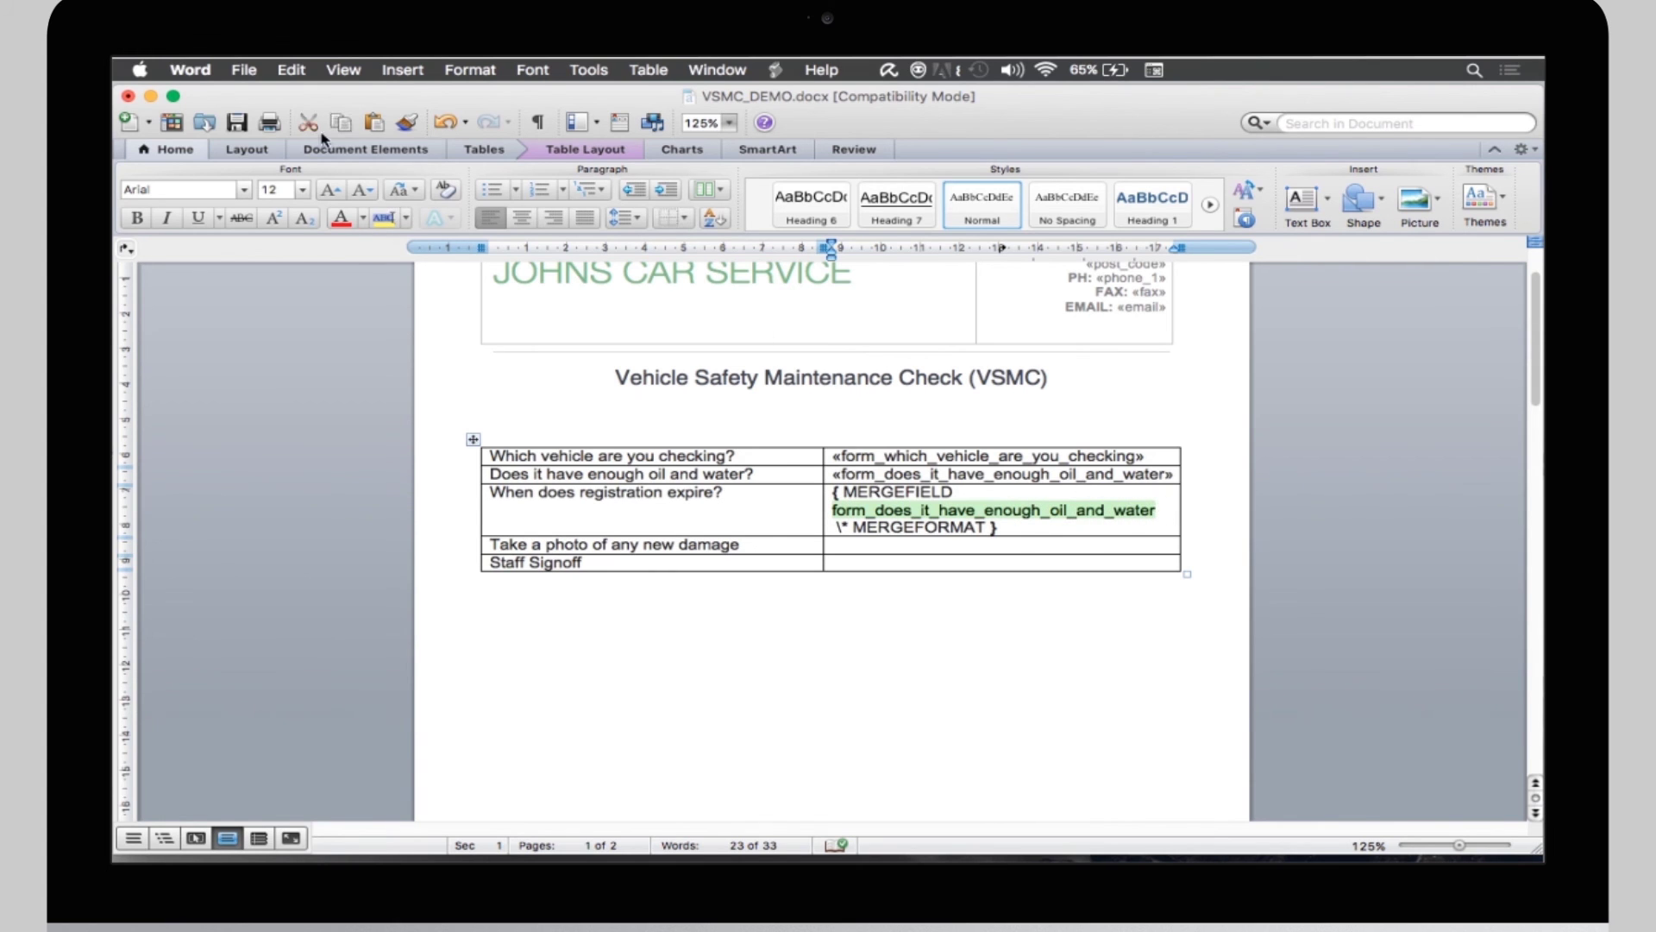
pyautogui.click(292, 69)
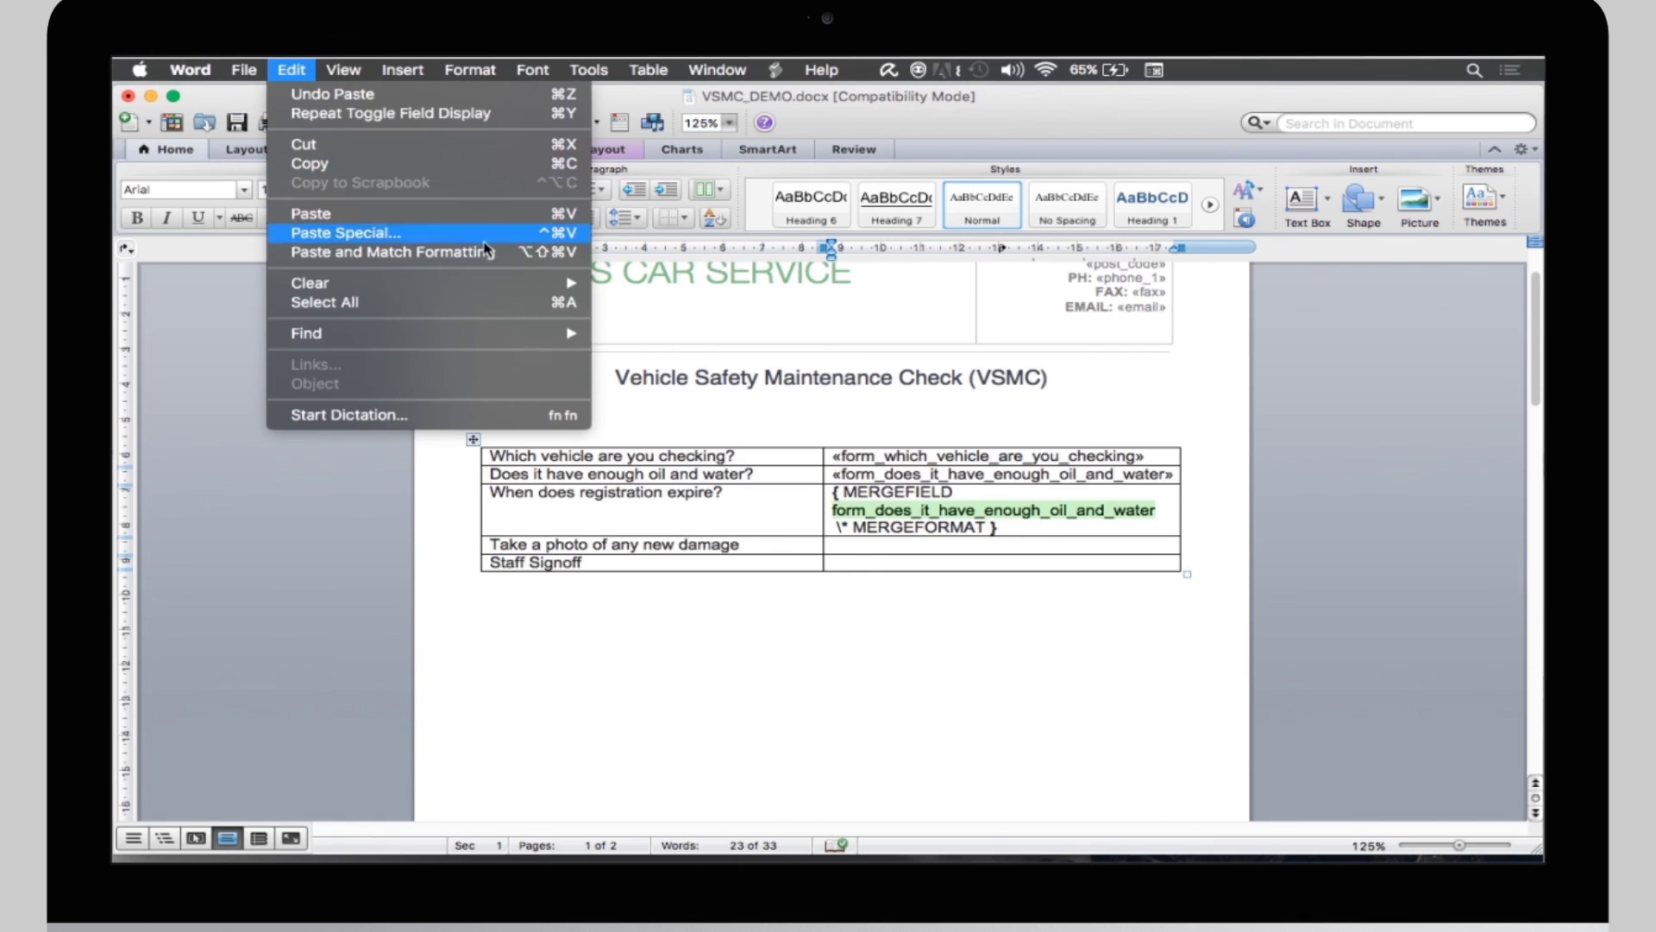
# Replace the field name with form_when_does_registration_expire, remove the blank line, and update the field
pyautogui.click(457, 244)
pyautogui.press('Up')
pyautogui.press('Up')
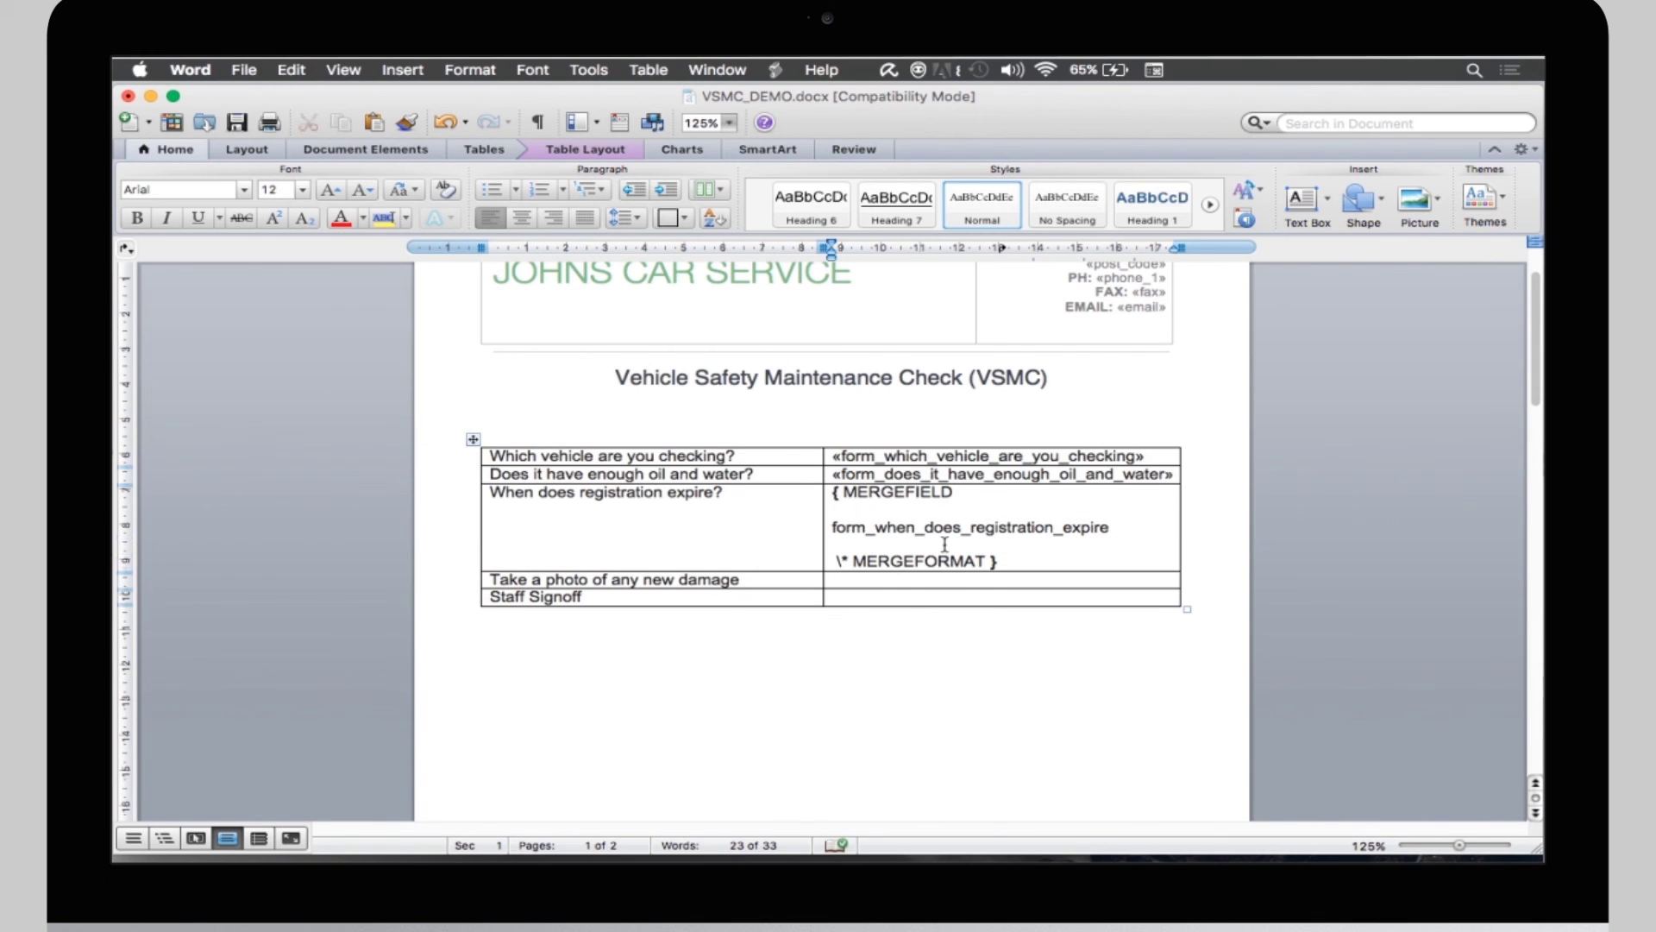
pyautogui.press('BackSpace')
pyautogui.press('BackSpace')
pyautogui.rightClick(962, 503)
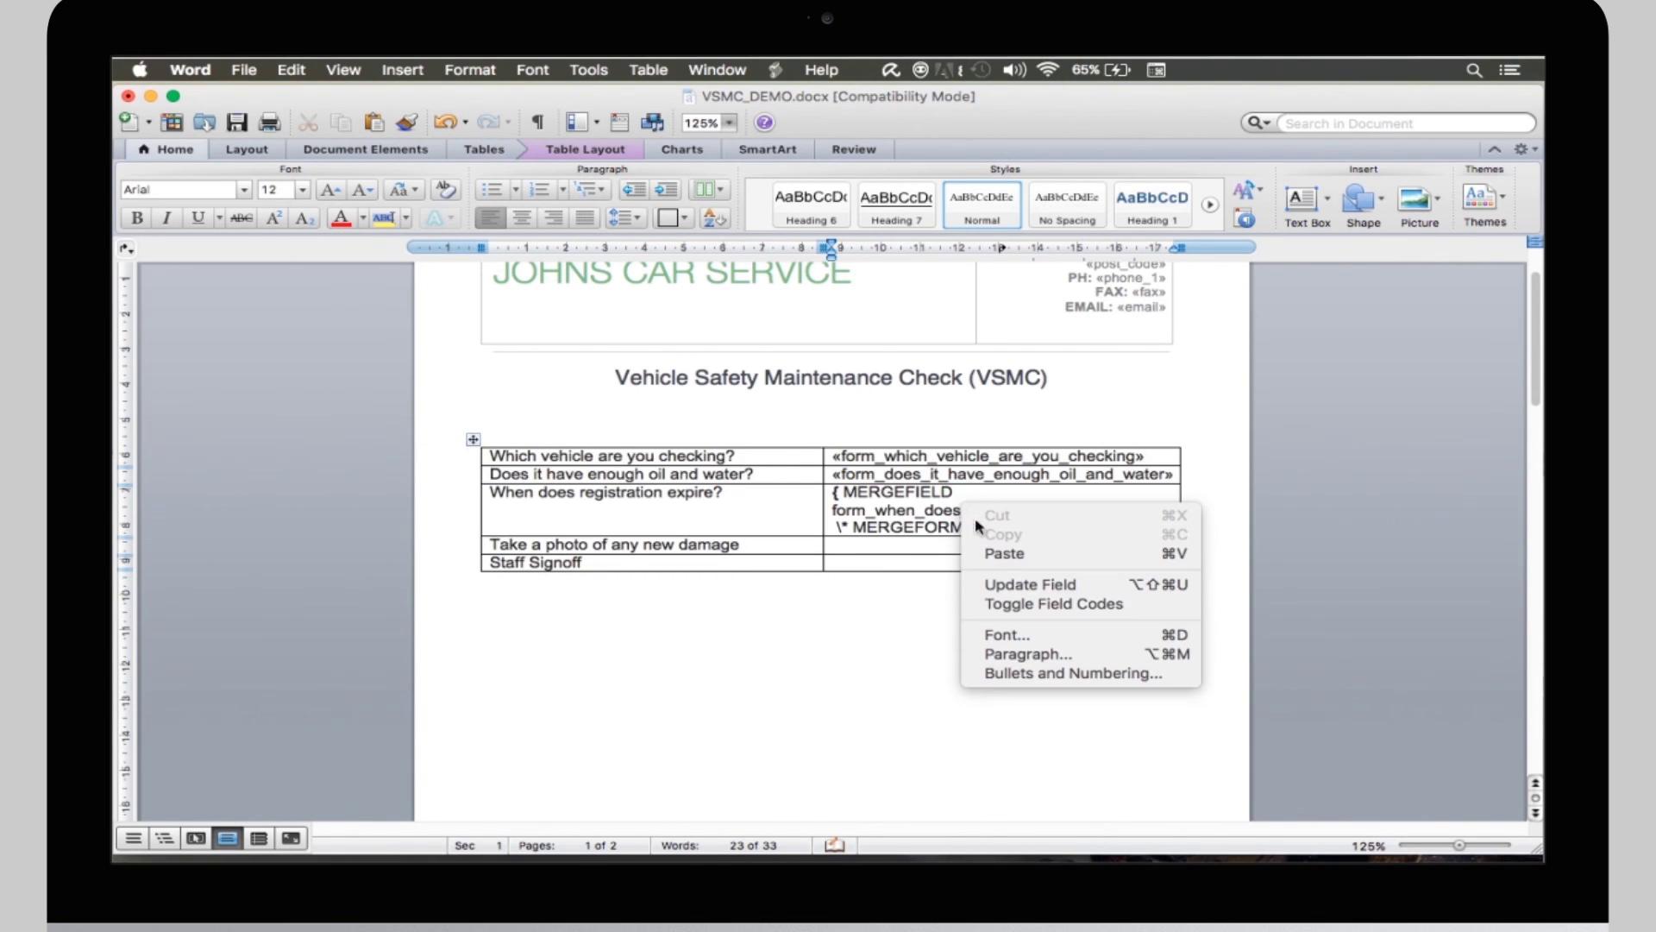
pyautogui.click(1042, 589)
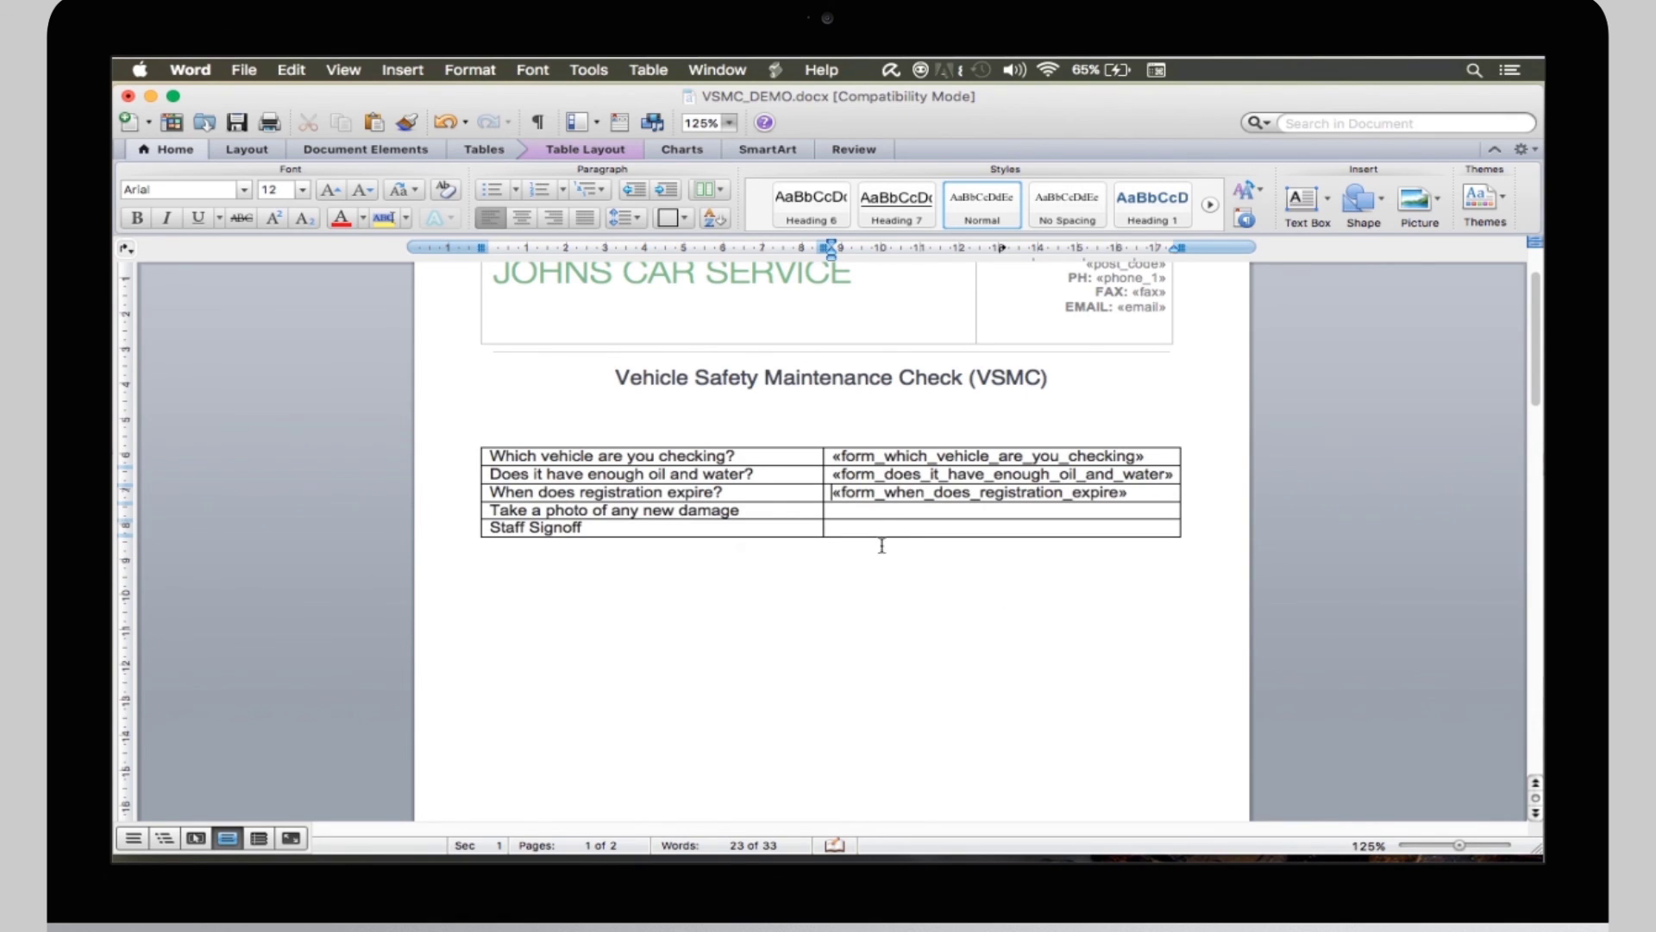
pyautogui.moveTo(835, 493); pyautogui.dragTo(1109, 496)
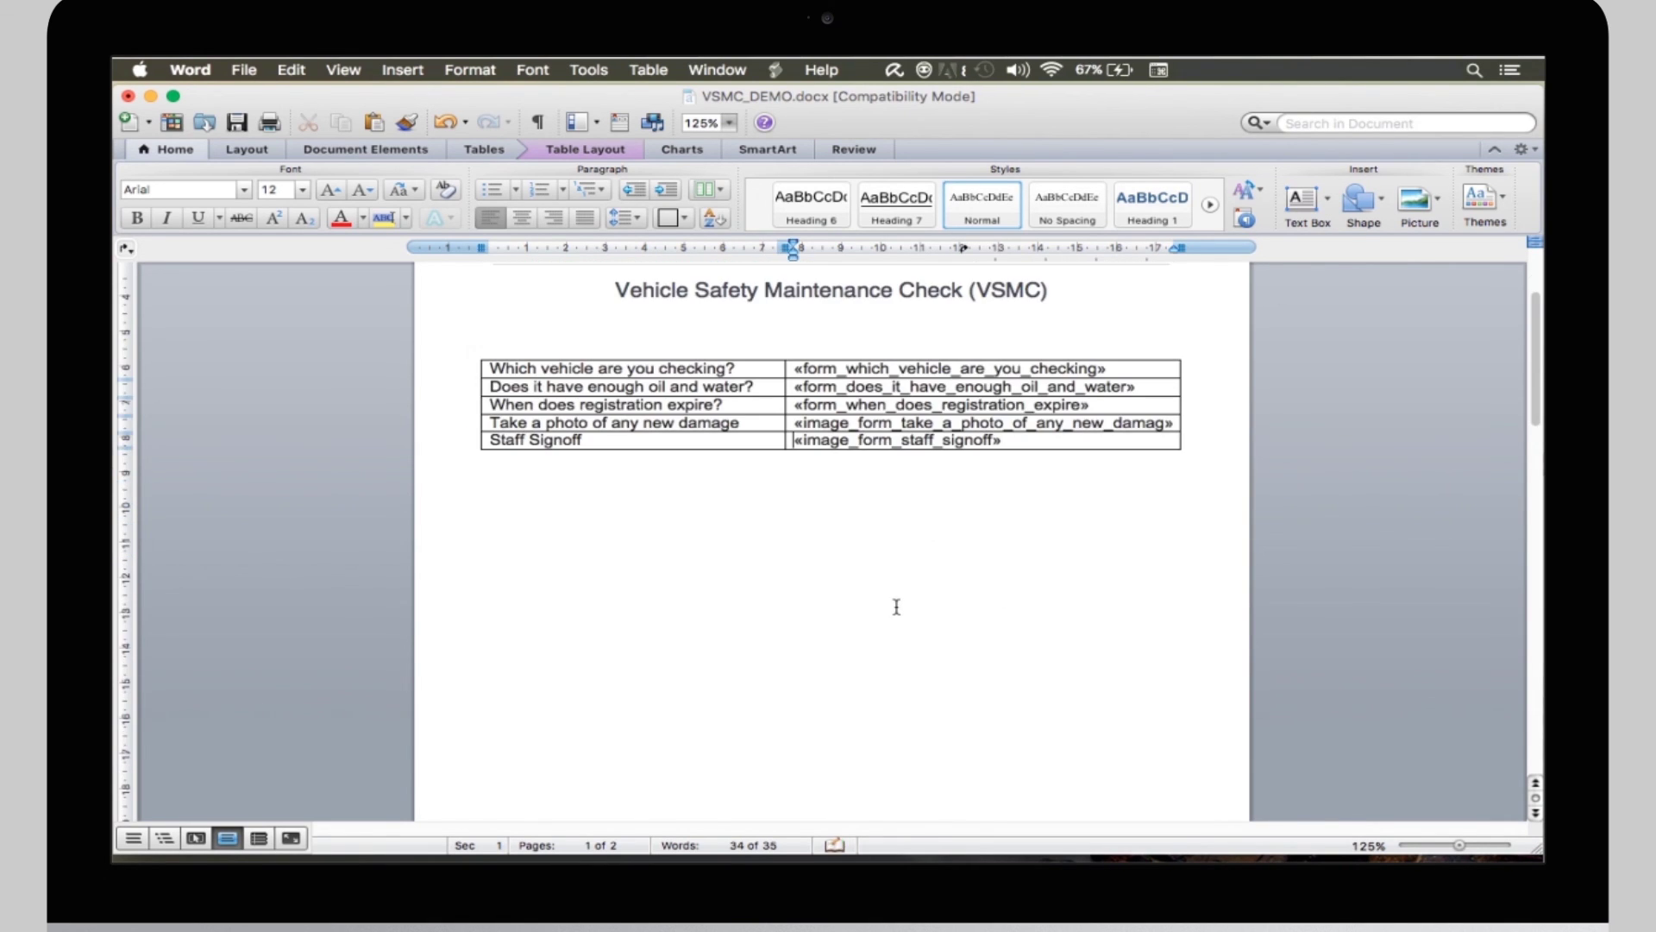
pyautogui.click(896, 606)
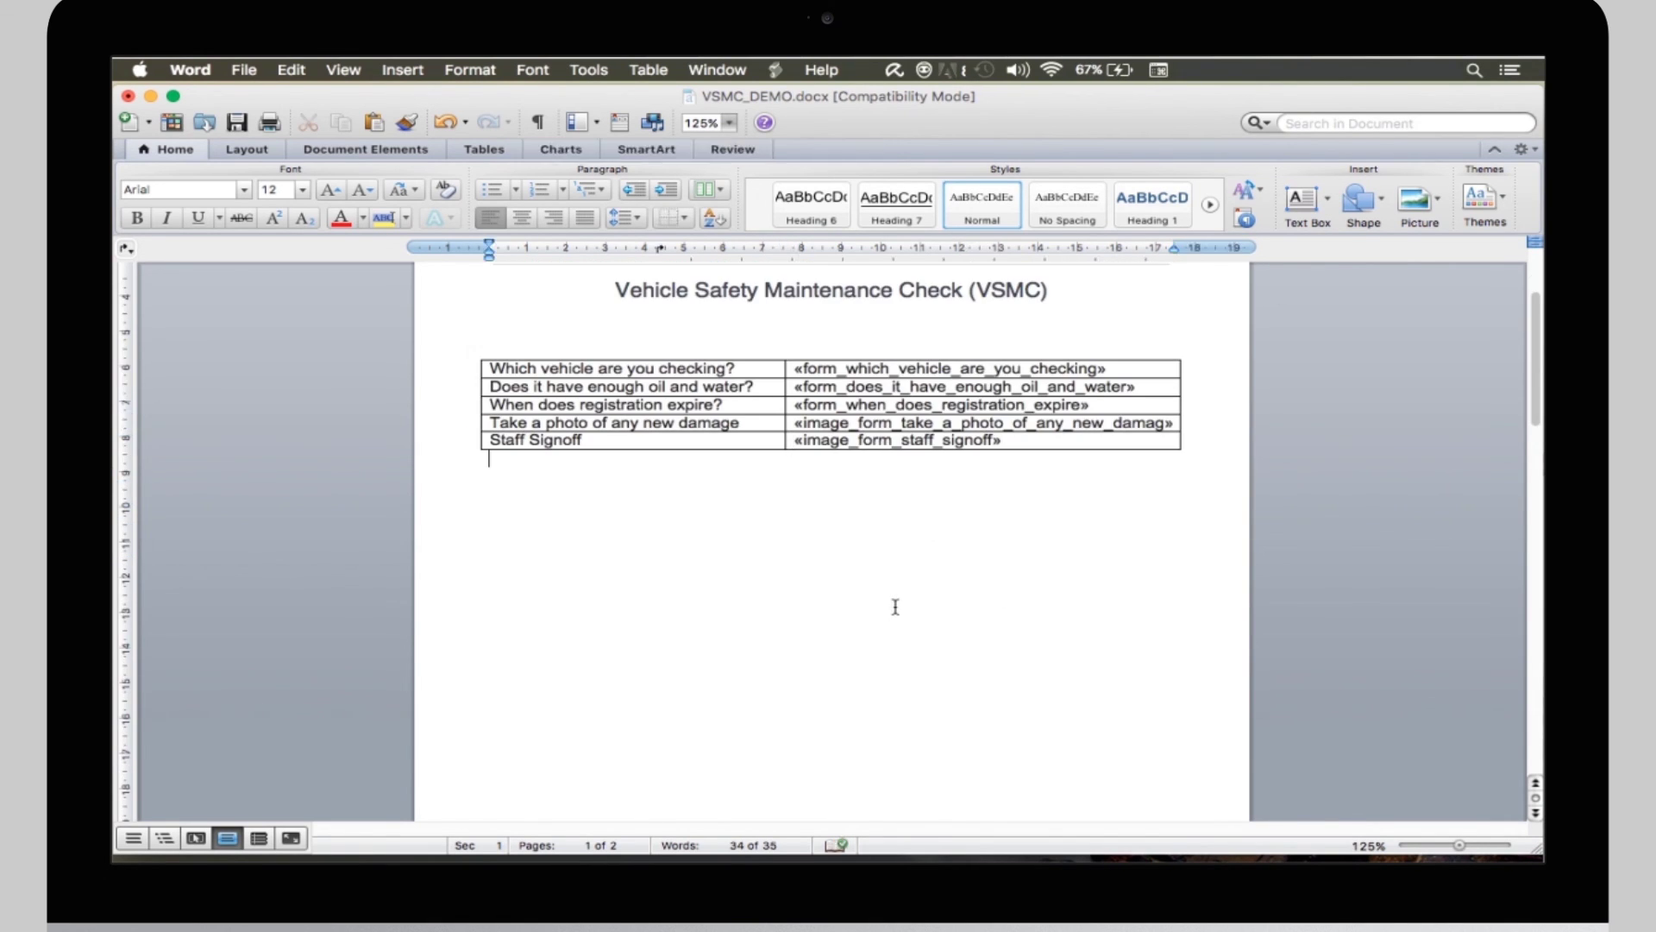
pyautogui.scroll(5, 902, 621)
pyautogui.scroll(1, 912, 654)
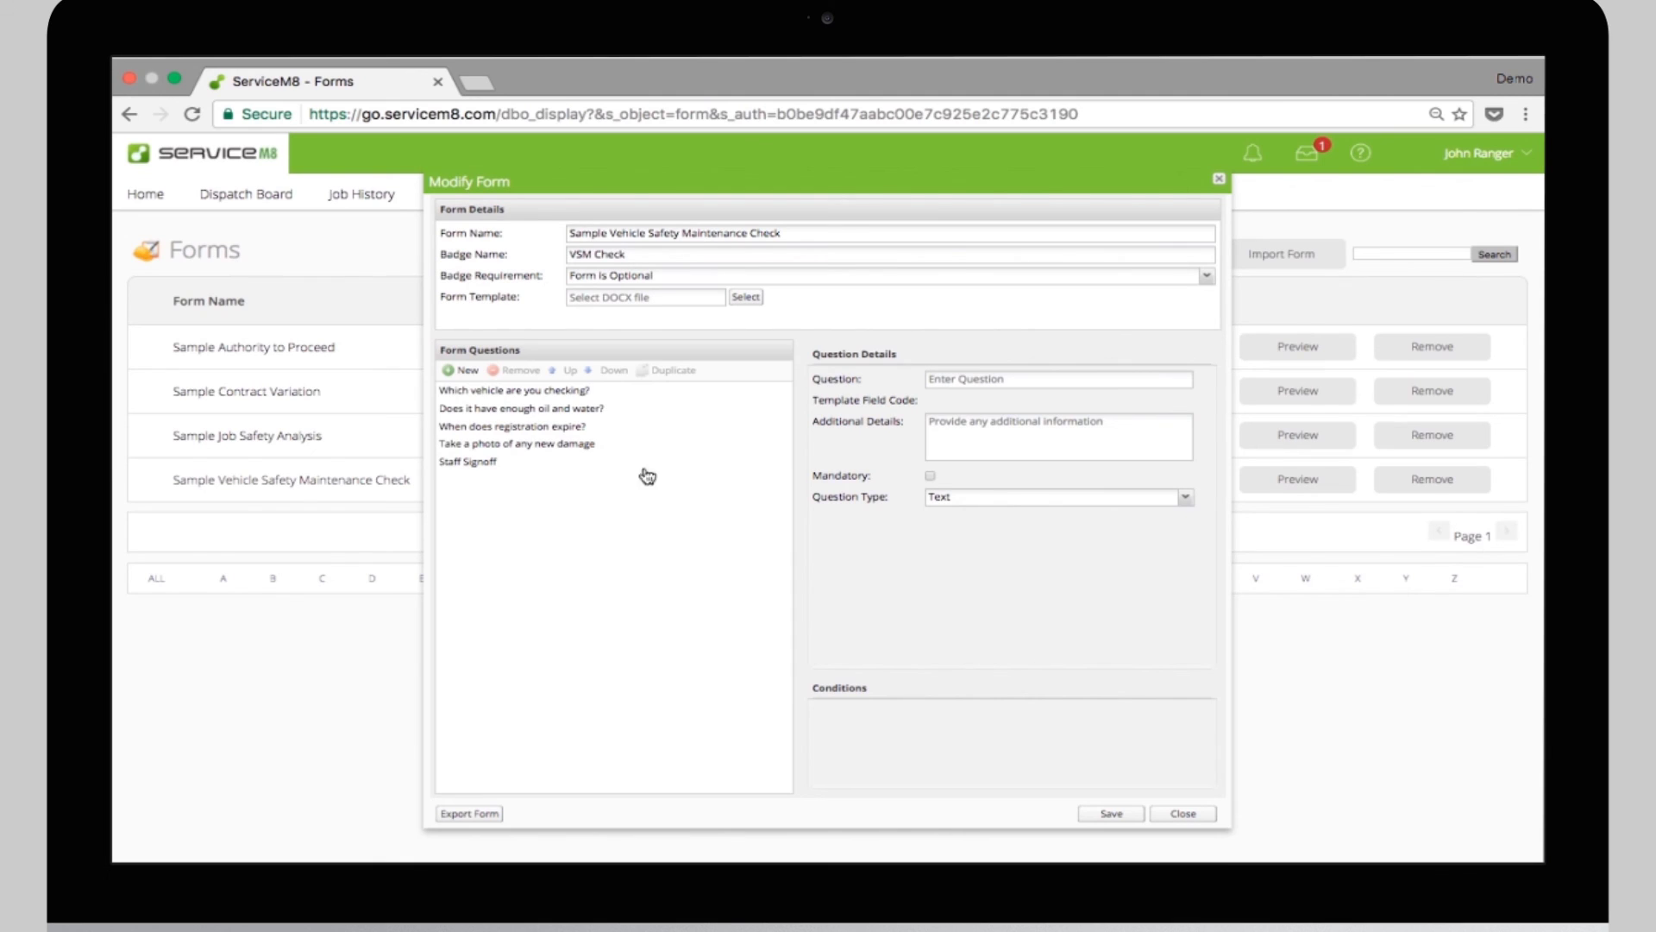
# Choose VSMC_DEMO.docx as the vehicle check form's template file and save the form
pyautogui.click(529, 306)
pyautogui.click(746, 298)
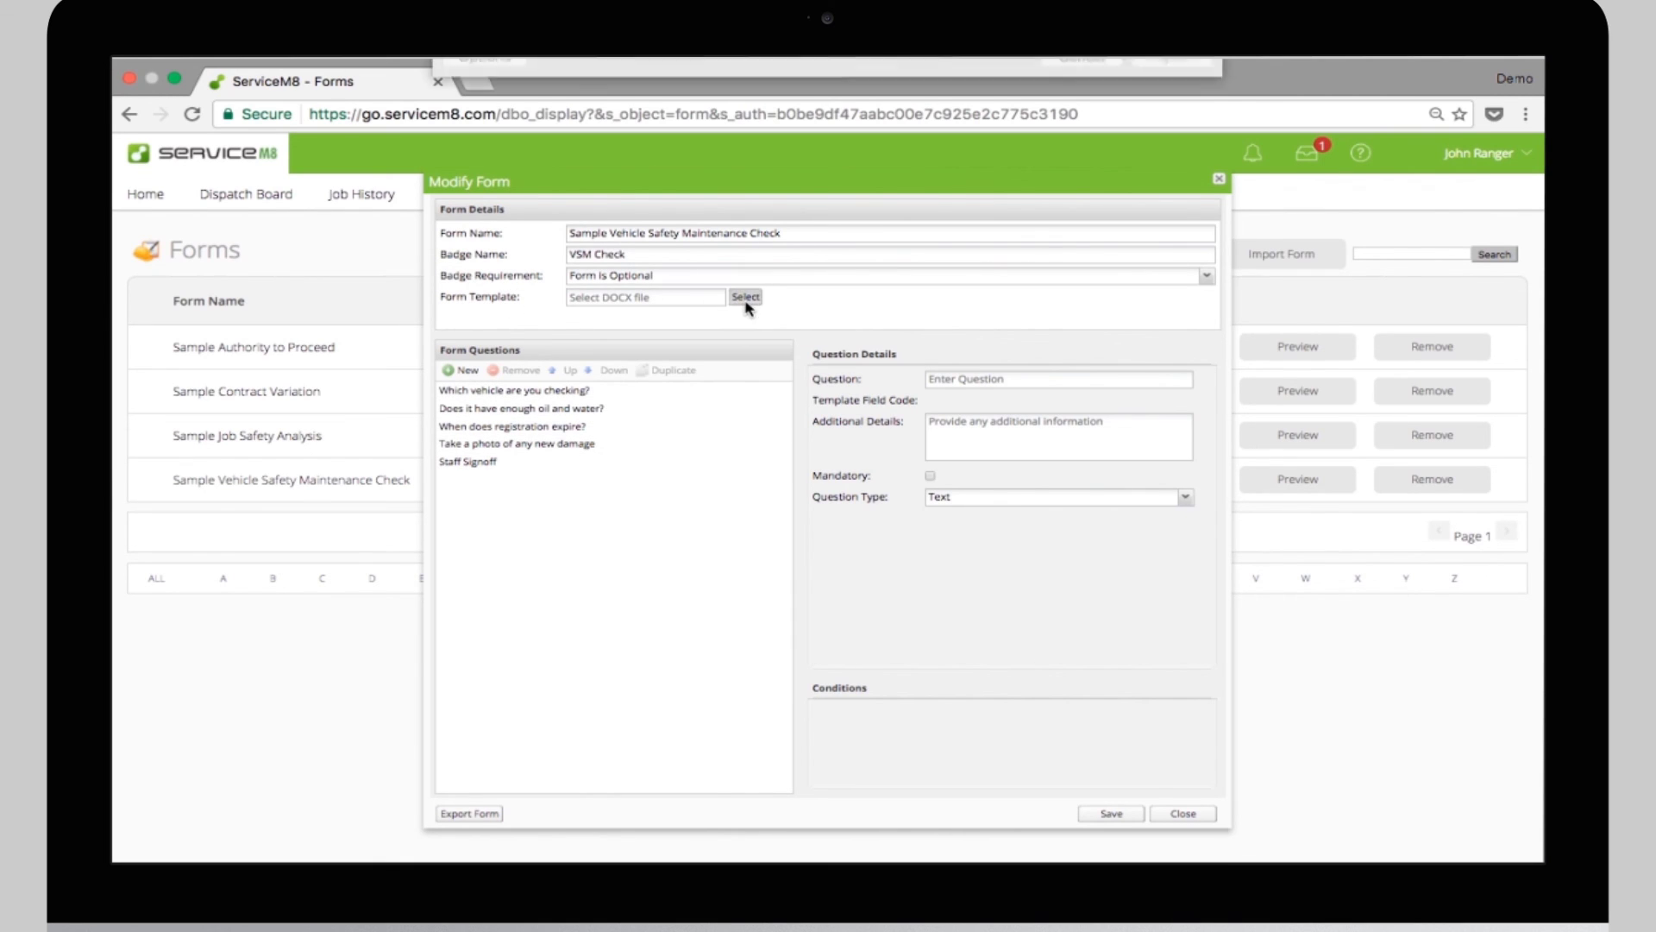
pyautogui.click(753, 134)
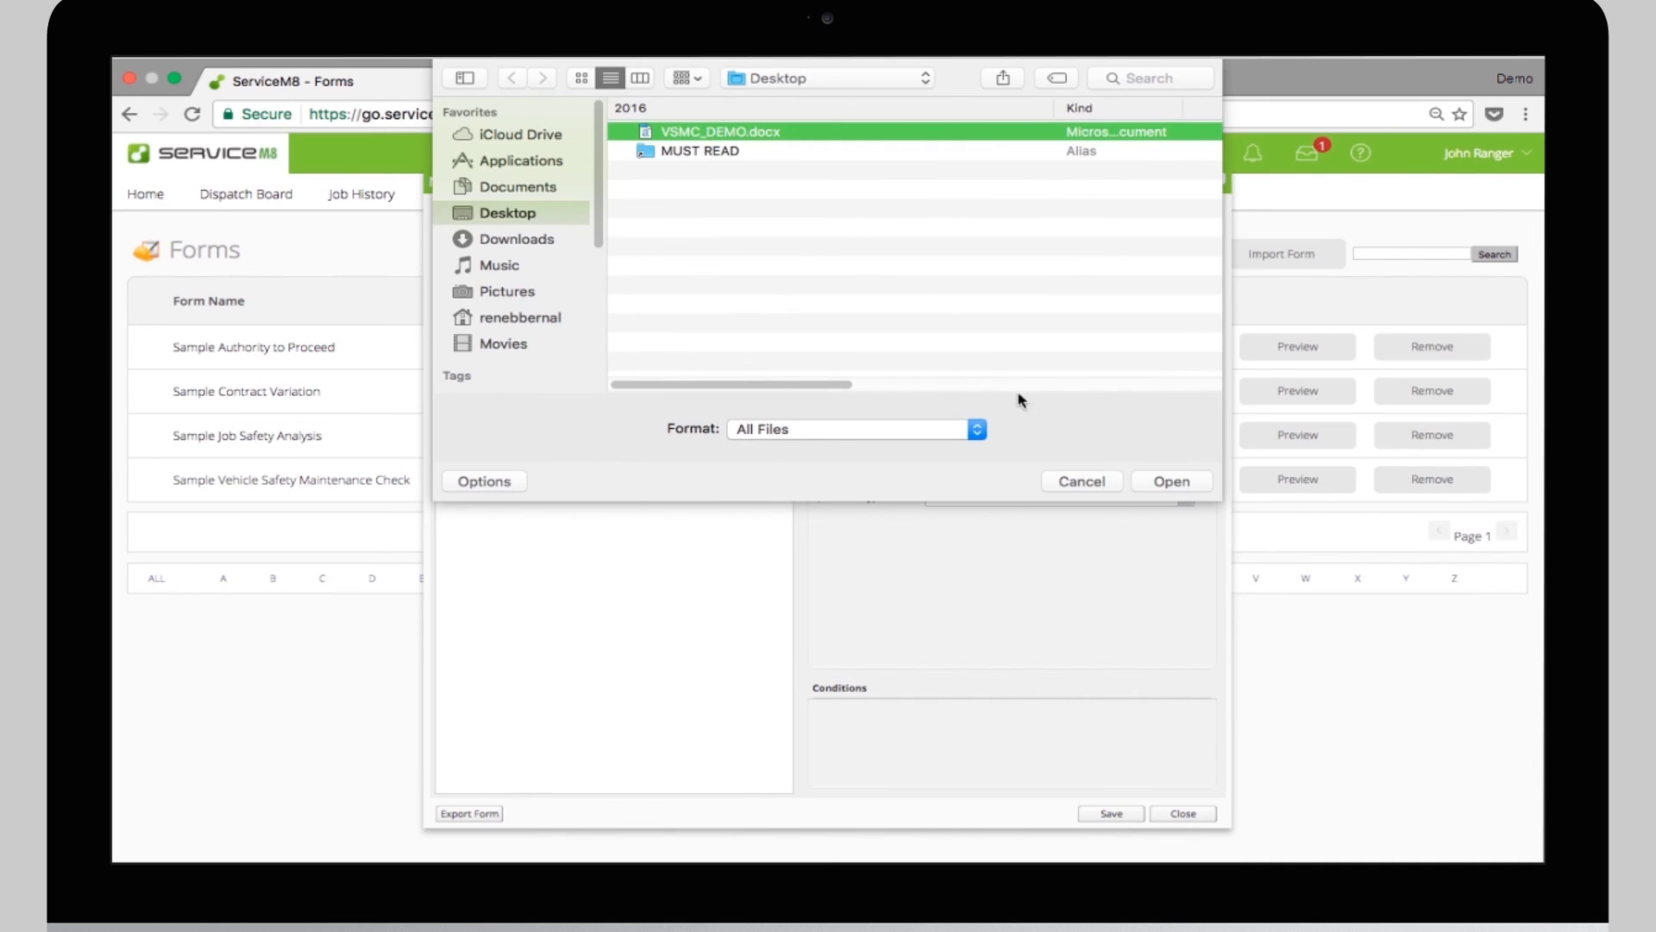
pyautogui.click(1172, 482)
pyautogui.click(1114, 817)
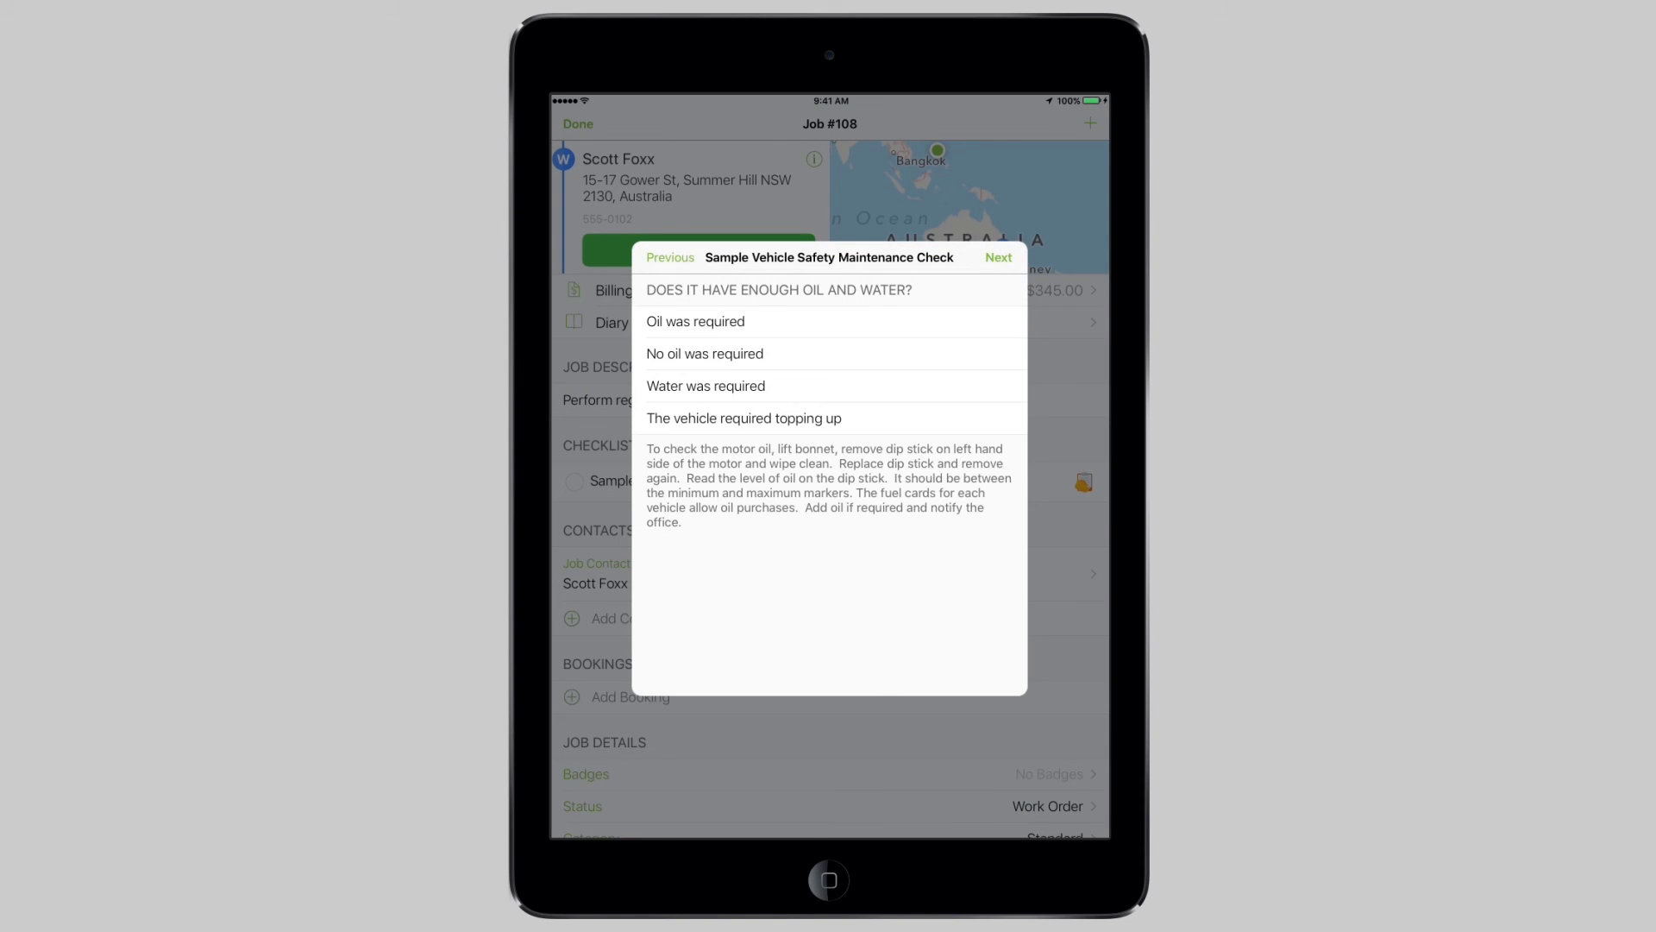
# On the iPad, answer the oil question with 'Oil was required'
pyautogui.click(695, 321)
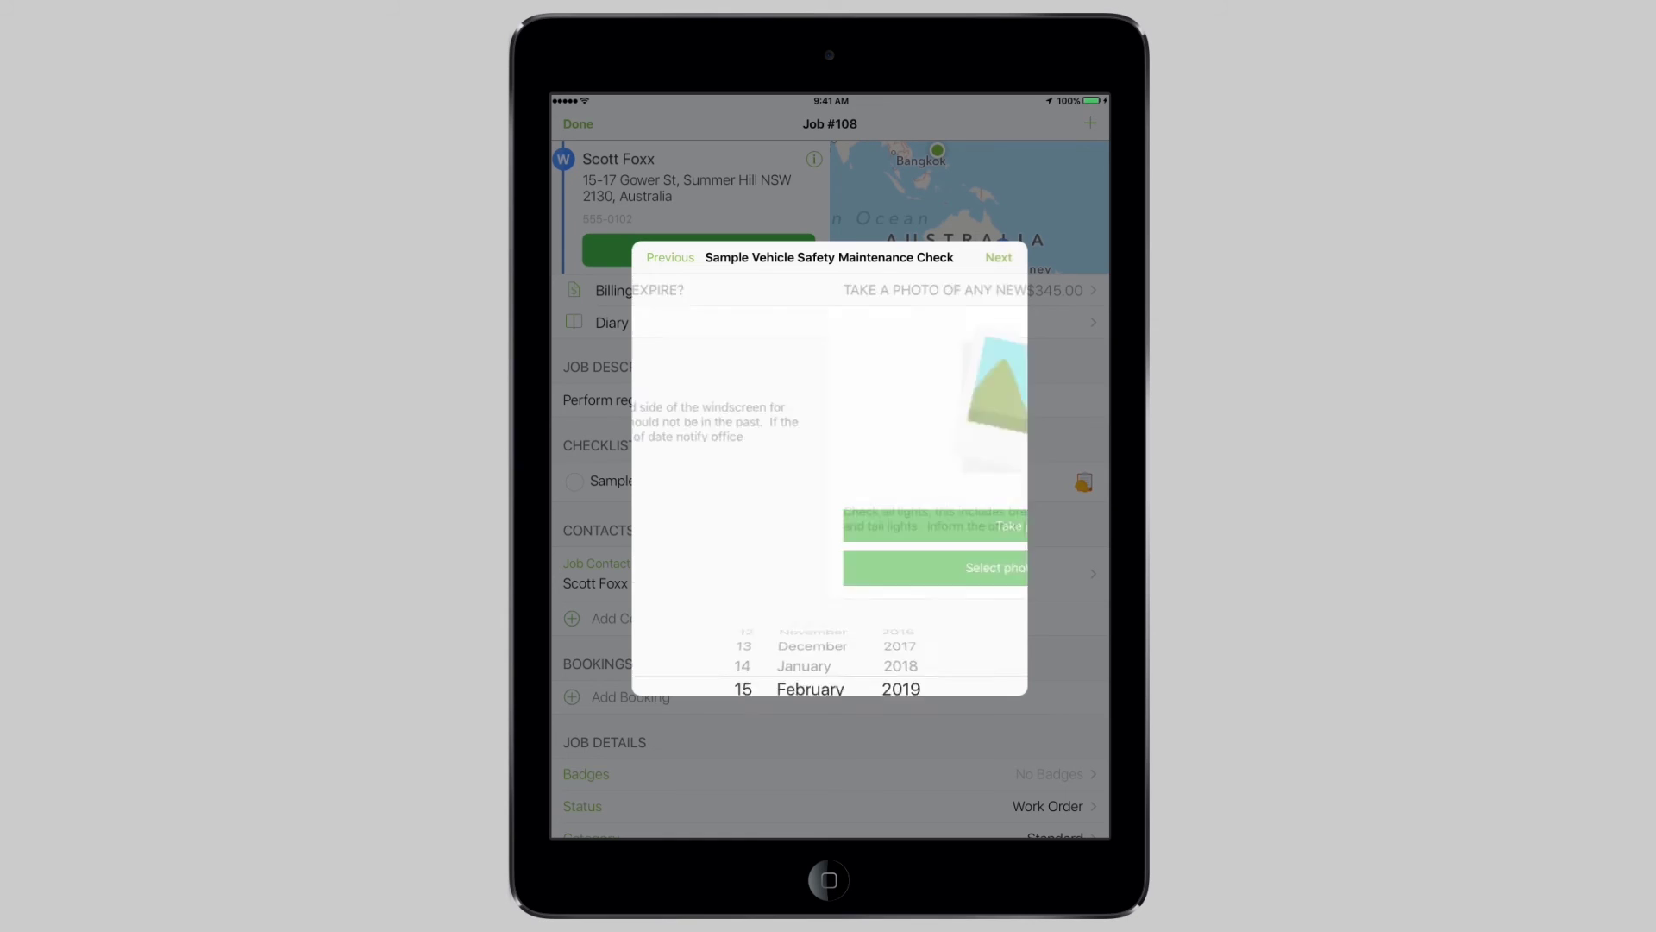